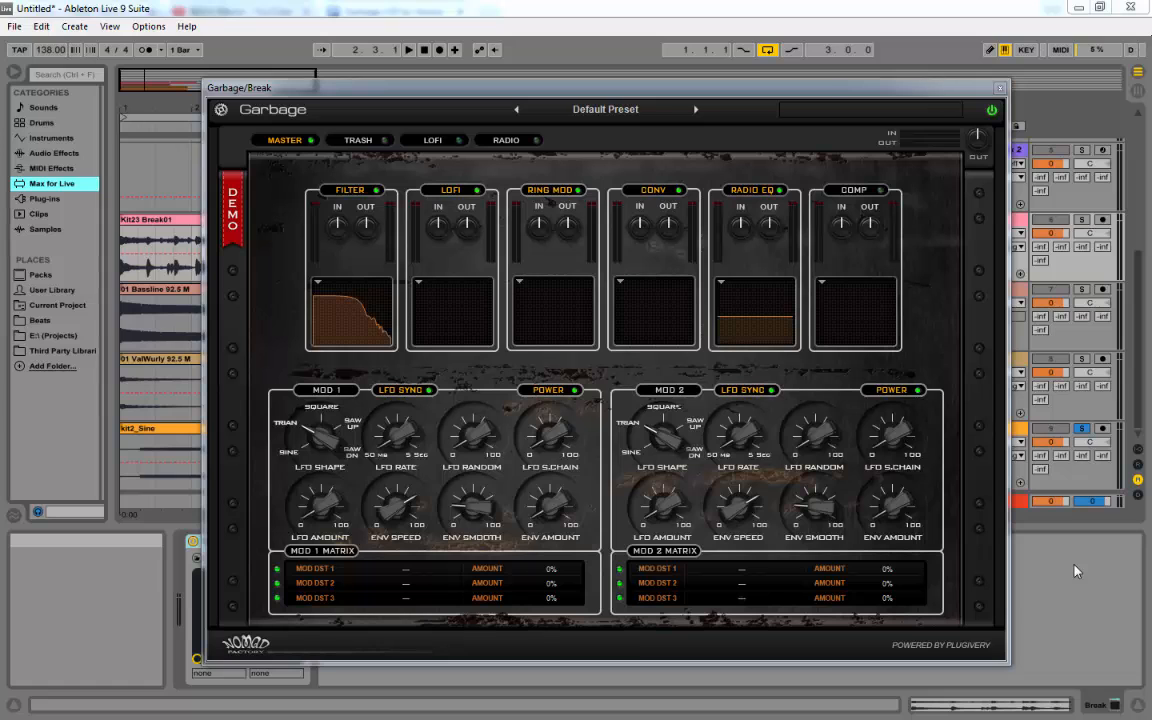
# Step: Switch to the browser to read the Garbage LSD product description and features on the Plugivery page, and return to Ableton Live
pyautogui.hotkey('alt', 'Tab')
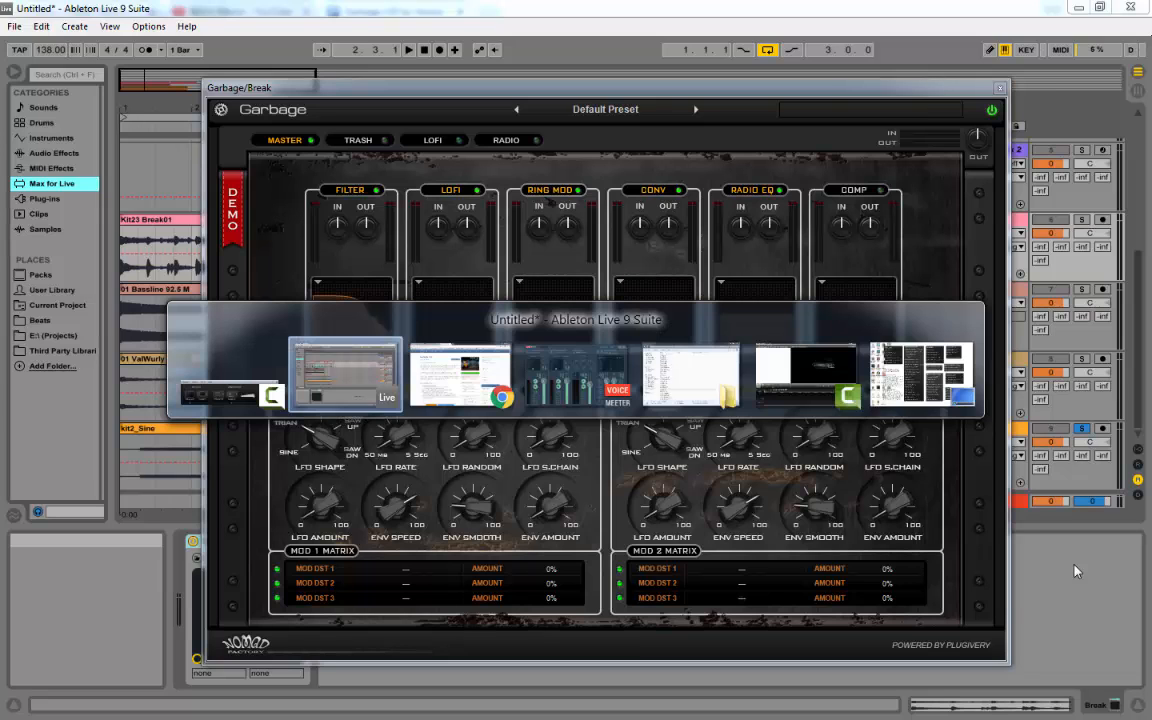
pyautogui.hotkey('alt', 'Tab')
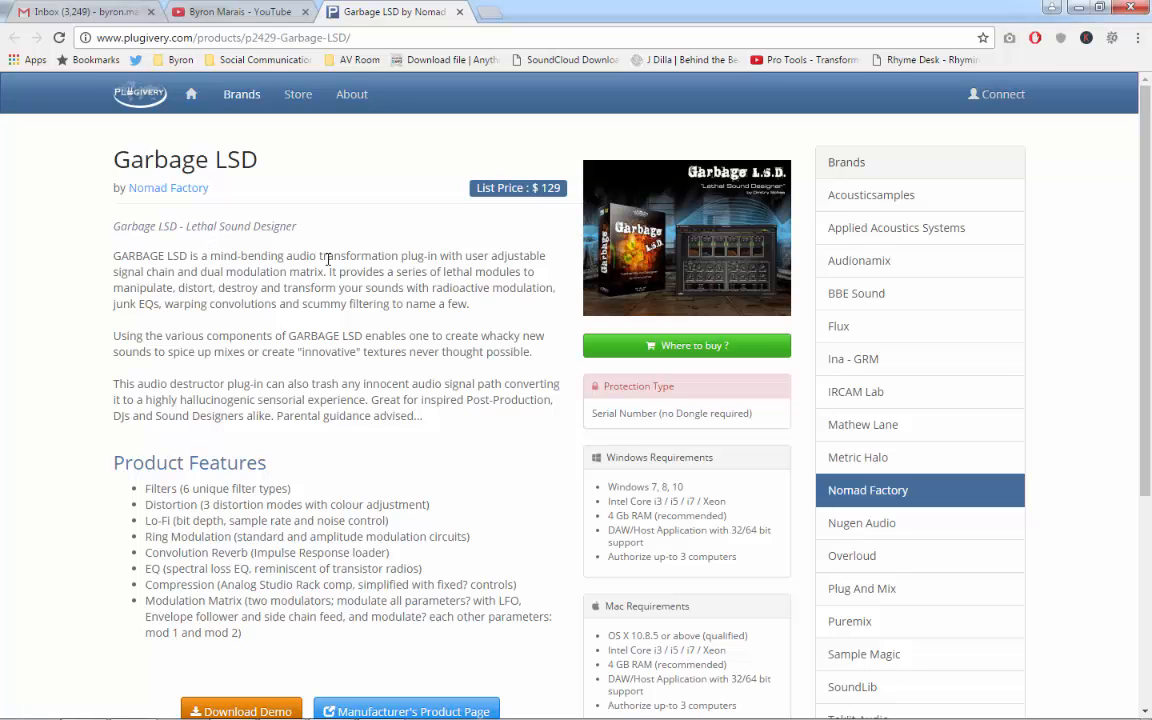
pyautogui.hotkey('alt', 'Tab')
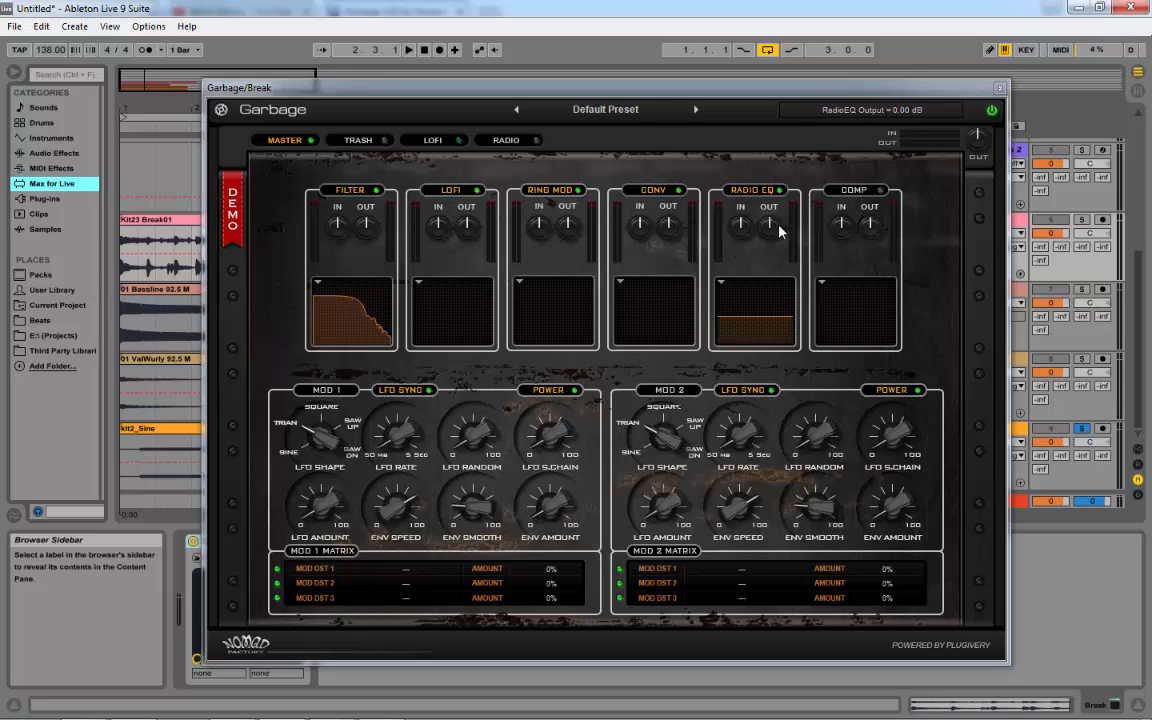
# Step: Cycle the Radio EQ module's display through the spectrum and 1/3 OCT views and back to the EQ response
pyautogui.click(565, 224)
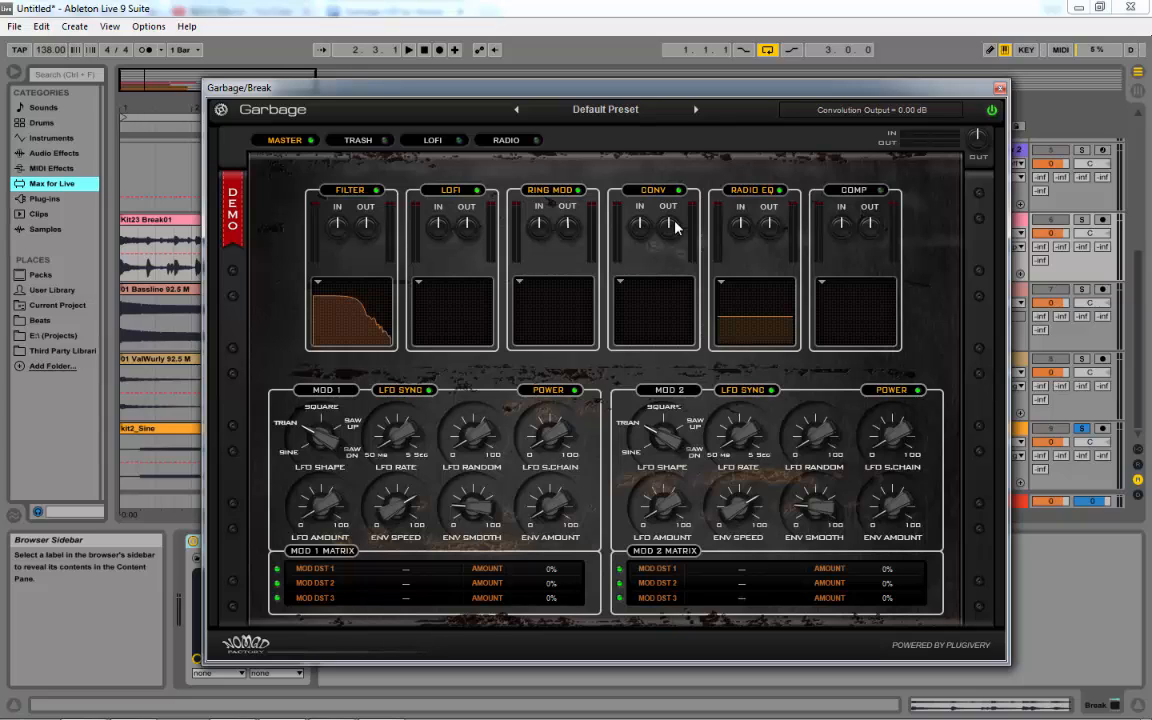
pyautogui.click(724, 283)
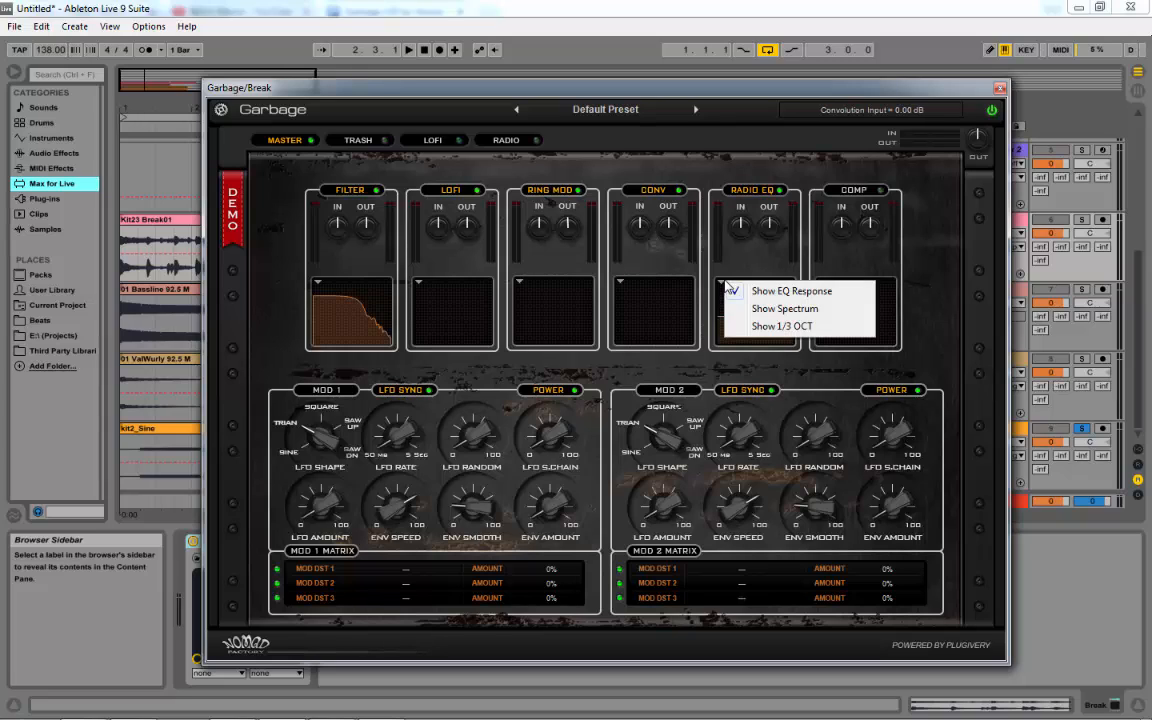
pyautogui.click(745, 308)
pyautogui.click(745, 312)
pyautogui.click(762, 325)
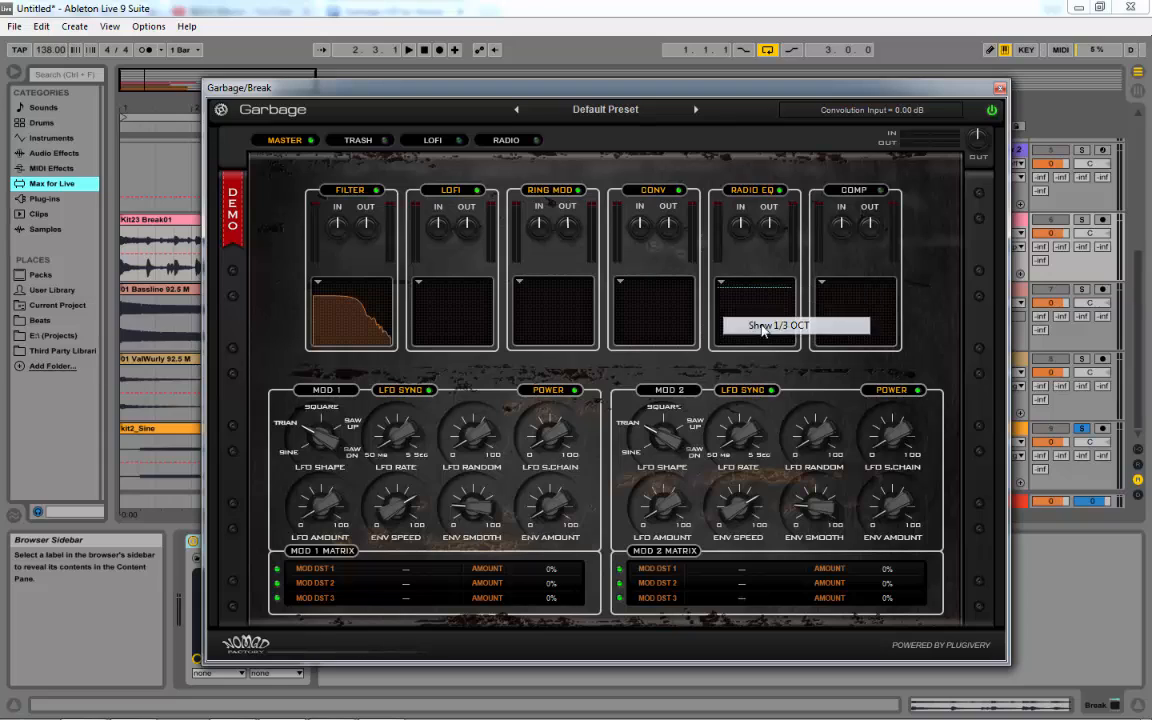
pyautogui.click(719, 287)
pyautogui.click(722, 287)
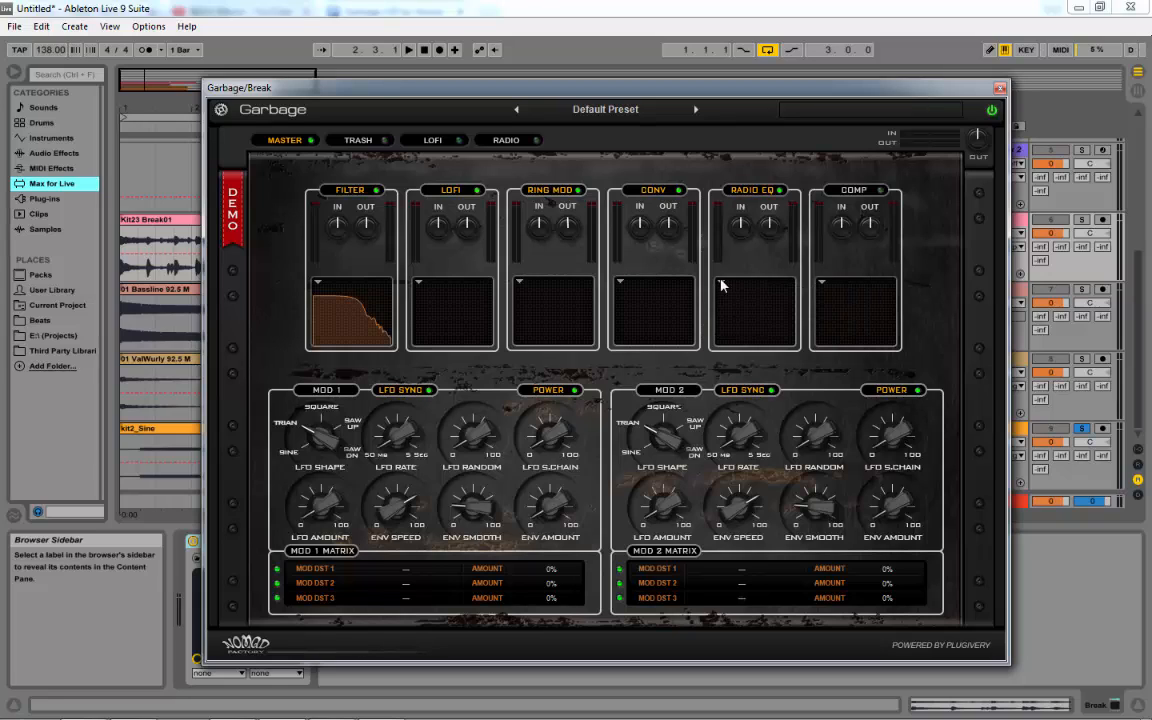
pyautogui.click(722, 287)
pyautogui.click(748, 292)
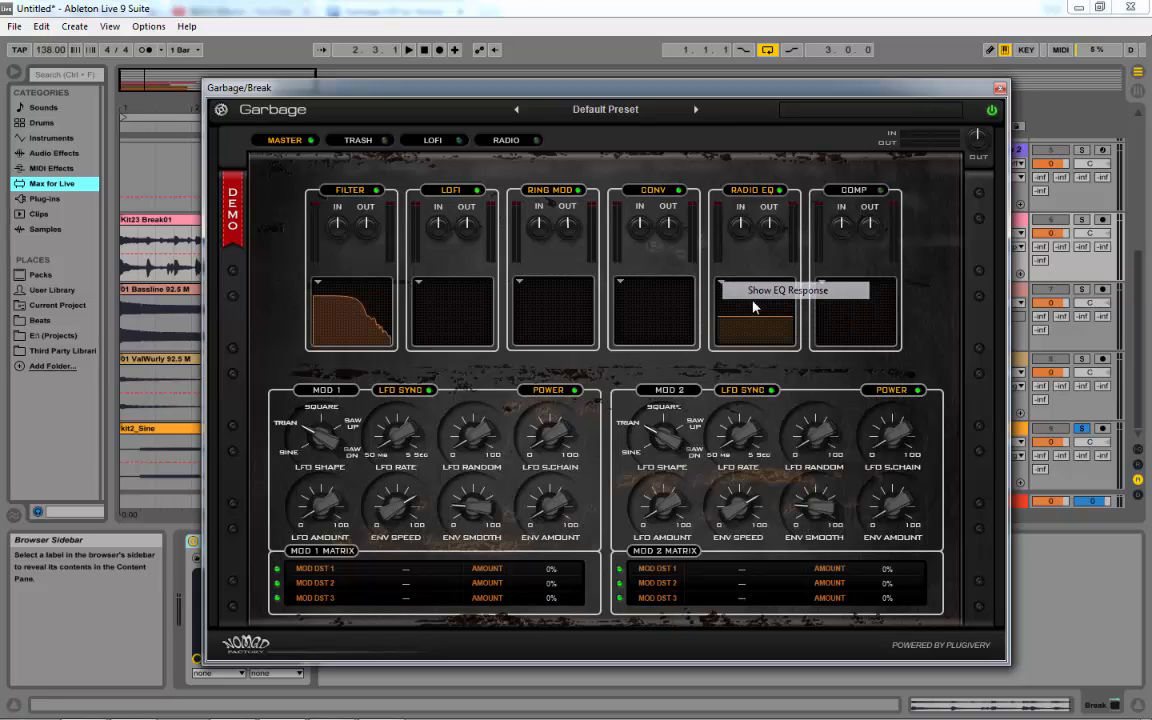
# Step: Try the spectrum view on the Filter module's display and set it to Show 1/3 OCT
pyautogui.click(320, 285)
pyautogui.click(336, 309)
pyautogui.click(324, 286)
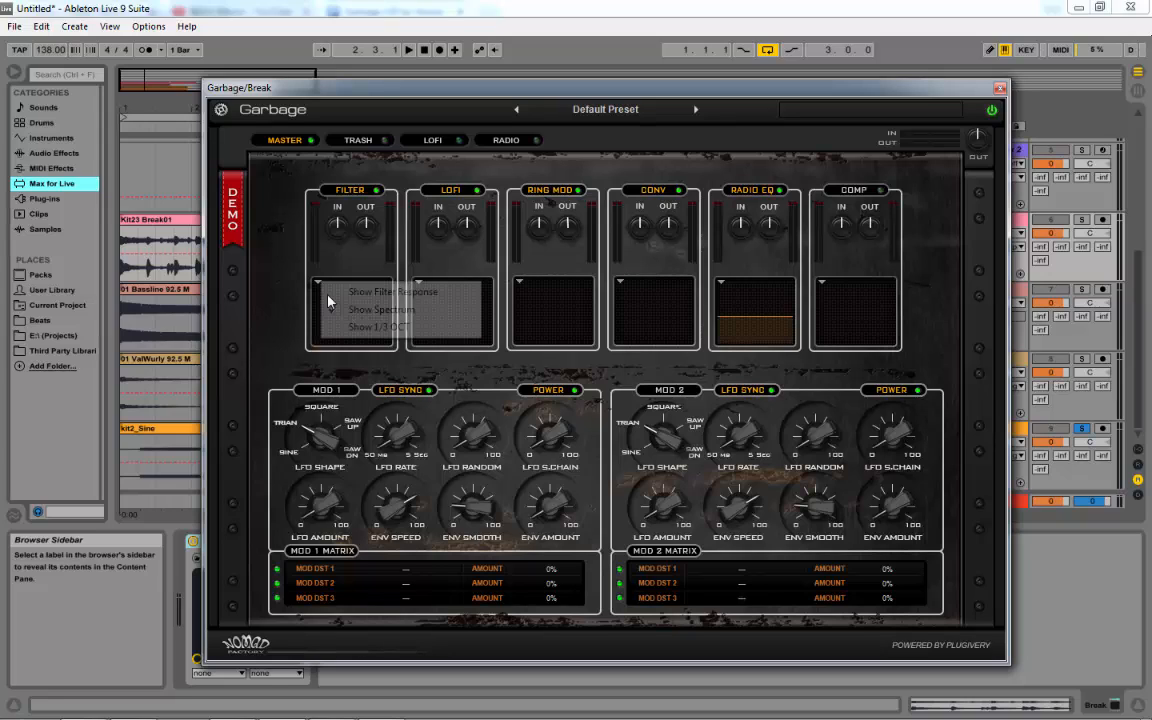
pyautogui.click(350, 329)
pyautogui.click(319, 286)
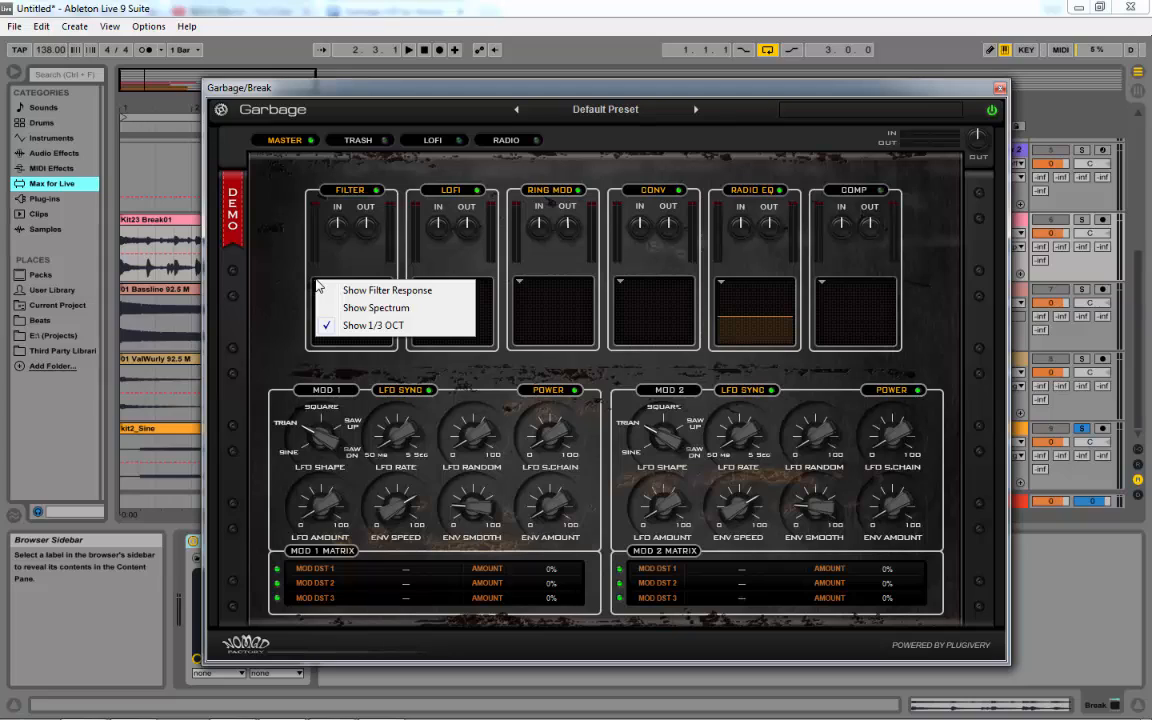
pyautogui.click(322, 250)
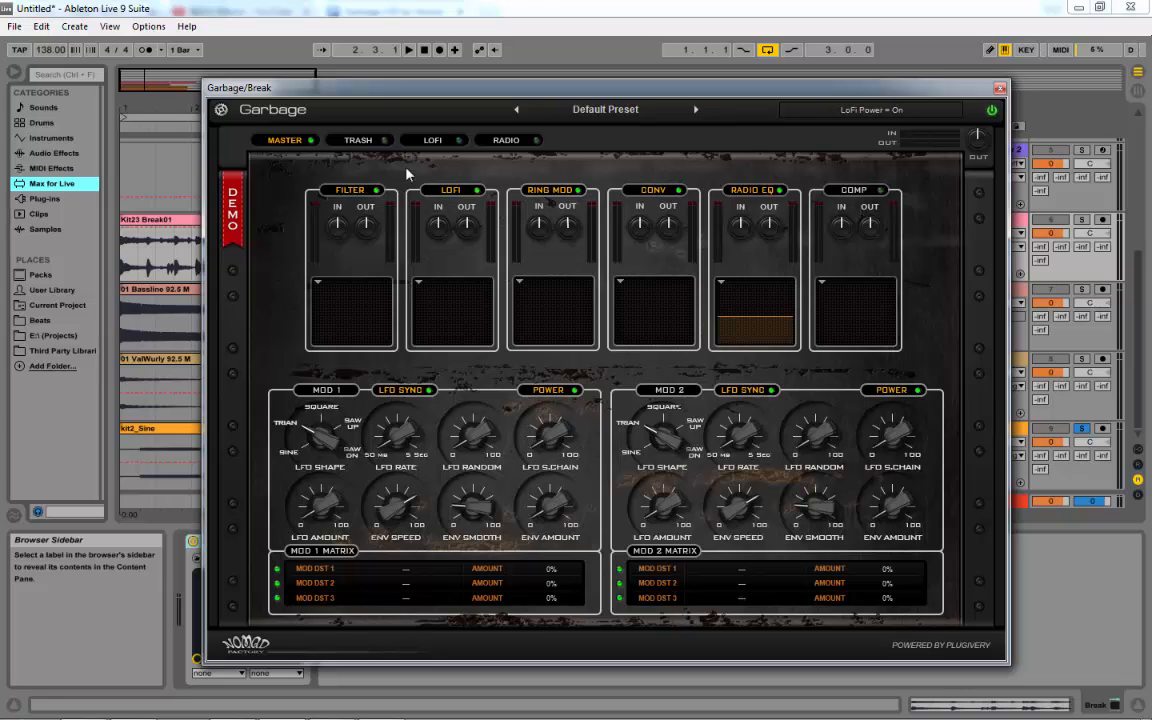
# Step: Compare the Trash page with the Master page, examining the modulation sections on both
pyautogui.click(365, 141)
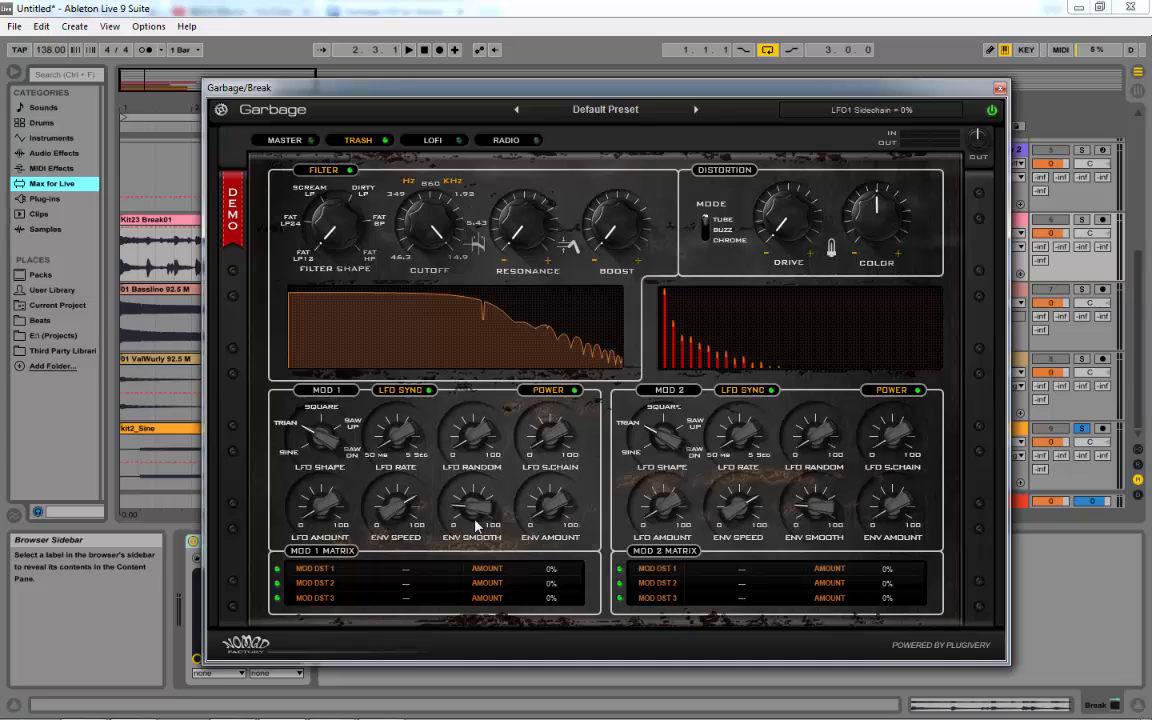
pyautogui.click(278, 140)
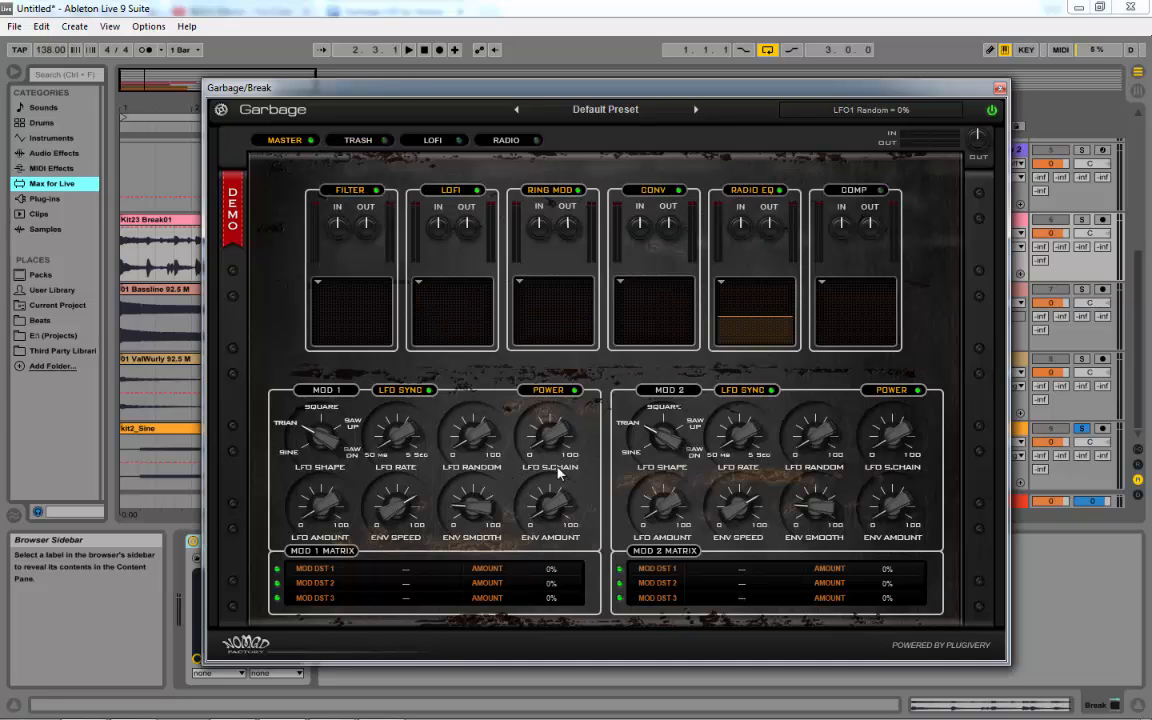
pyautogui.click(371, 136)
pyautogui.click(287, 141)
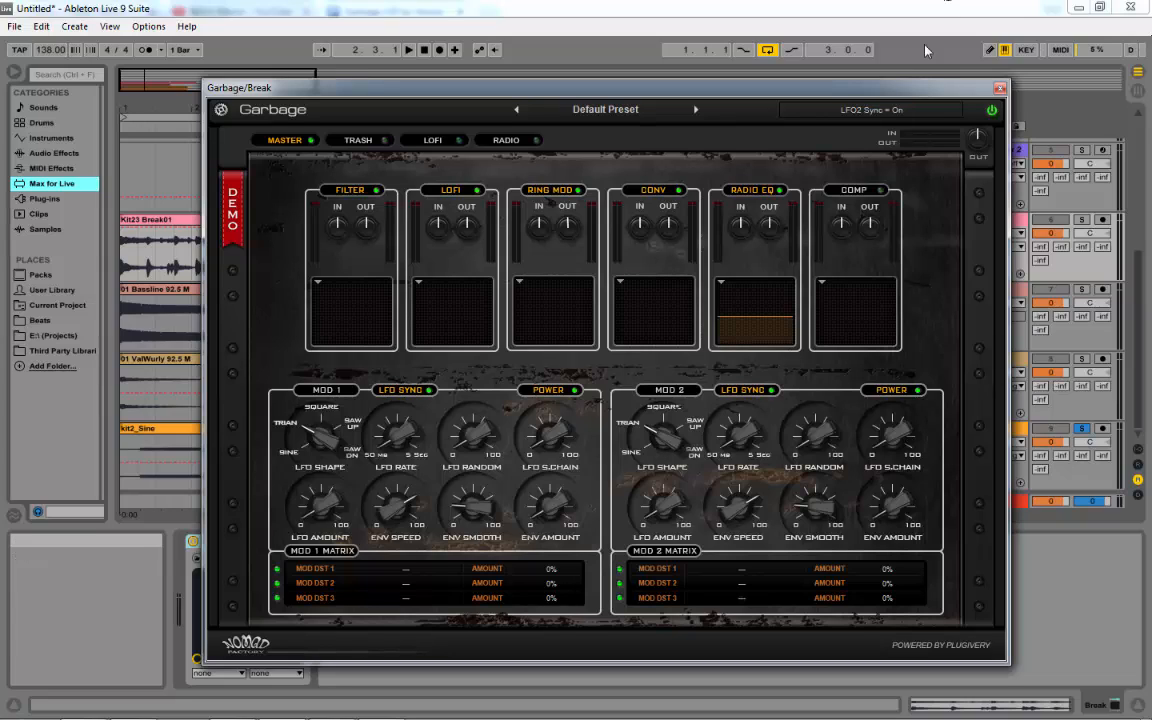
# Step: Move the Garbage window aside to solo the Break track, and bring the window back up
pyautogui.moveTo(947, 93); pyautogui.dragTo(1018, 360)
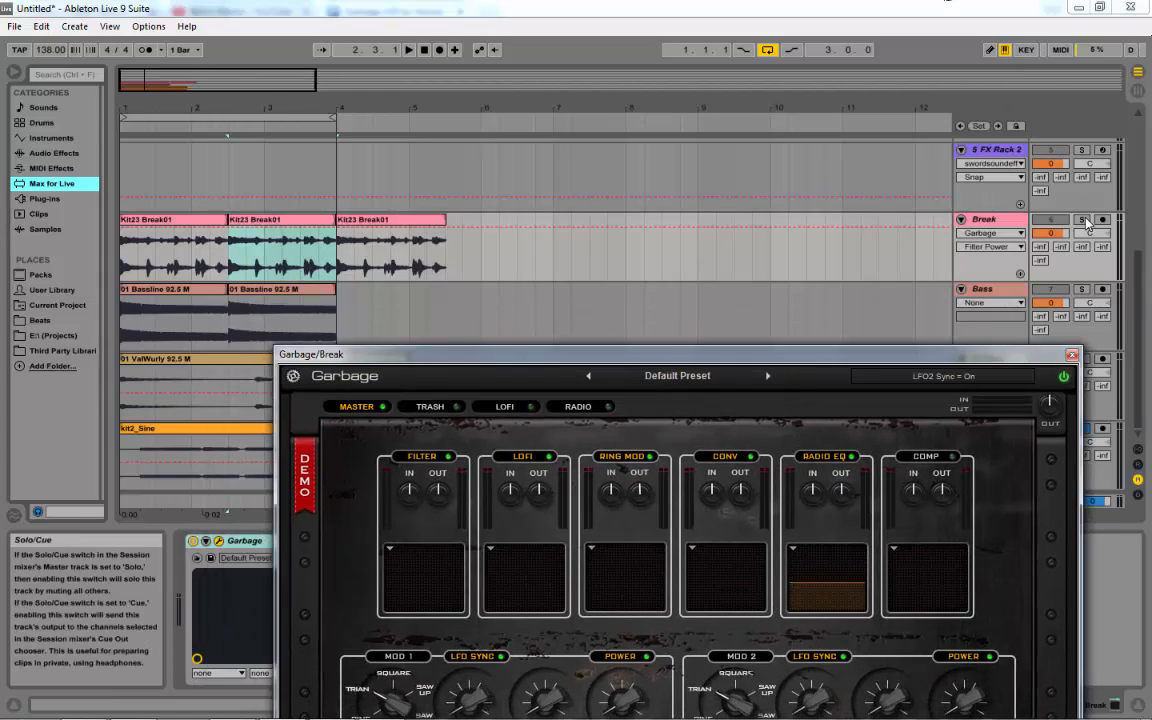
pyautogui.moveTo(862, 354); pyautogui.dragTo(846, 96)
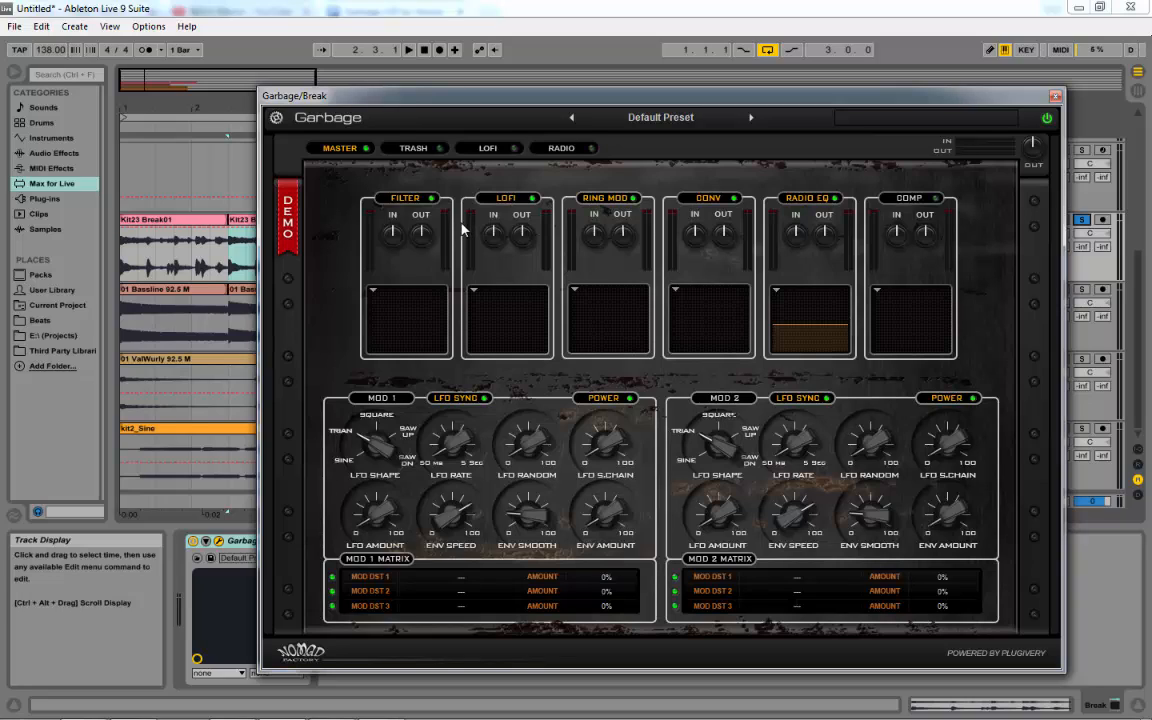
# Step: Show the Trash page, play the arrangement from bar 1 and sweep the filter cutoff, leaving it at 14.9 kHz
pyautogui.click(418, 149)
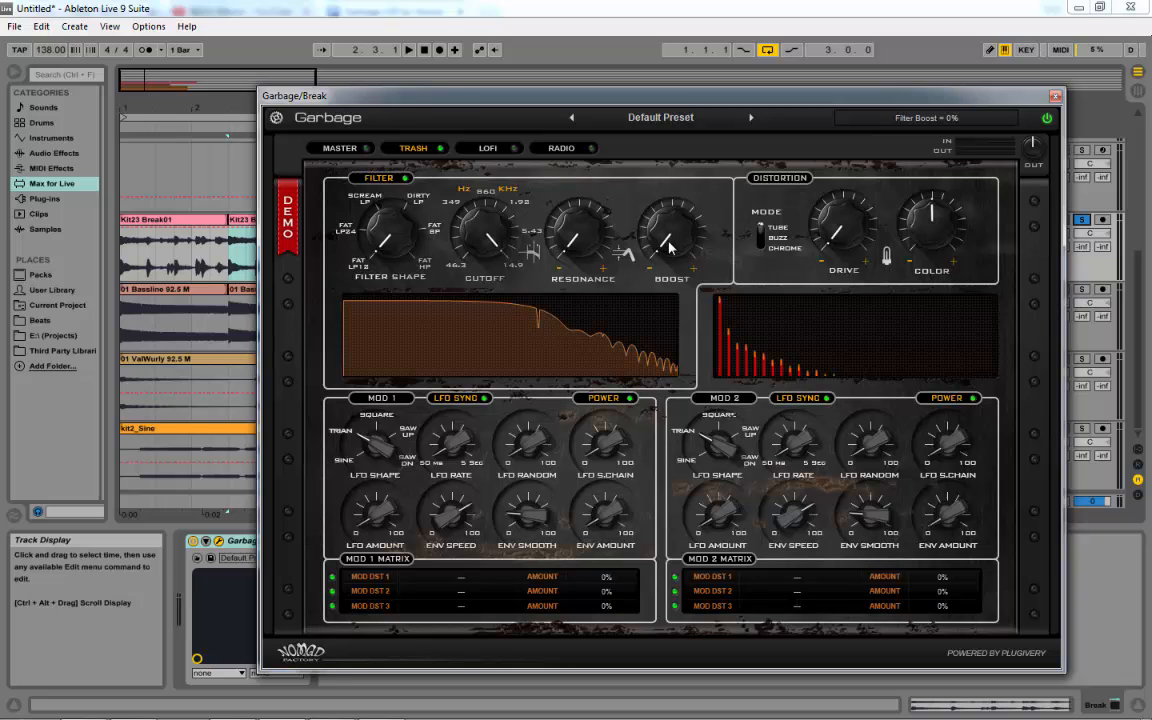
pyautogui.moveTo(671, 246); pyautogui.dragTo(678, 140)
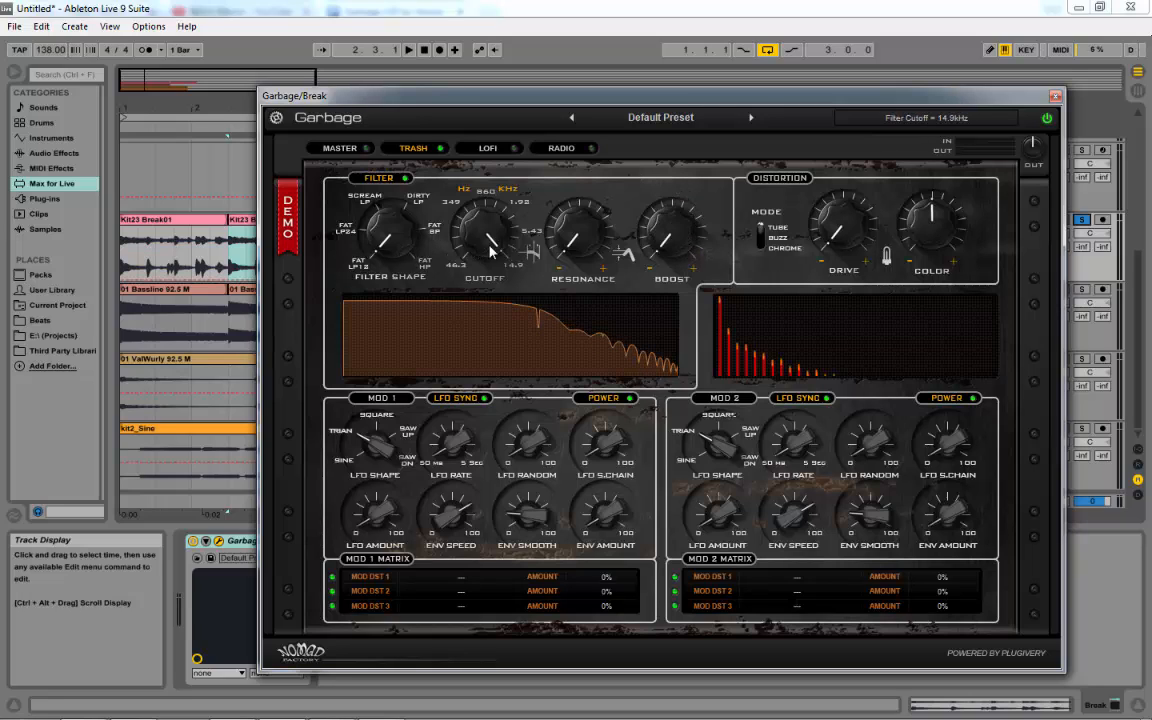
pyautogui.click(193, 124)
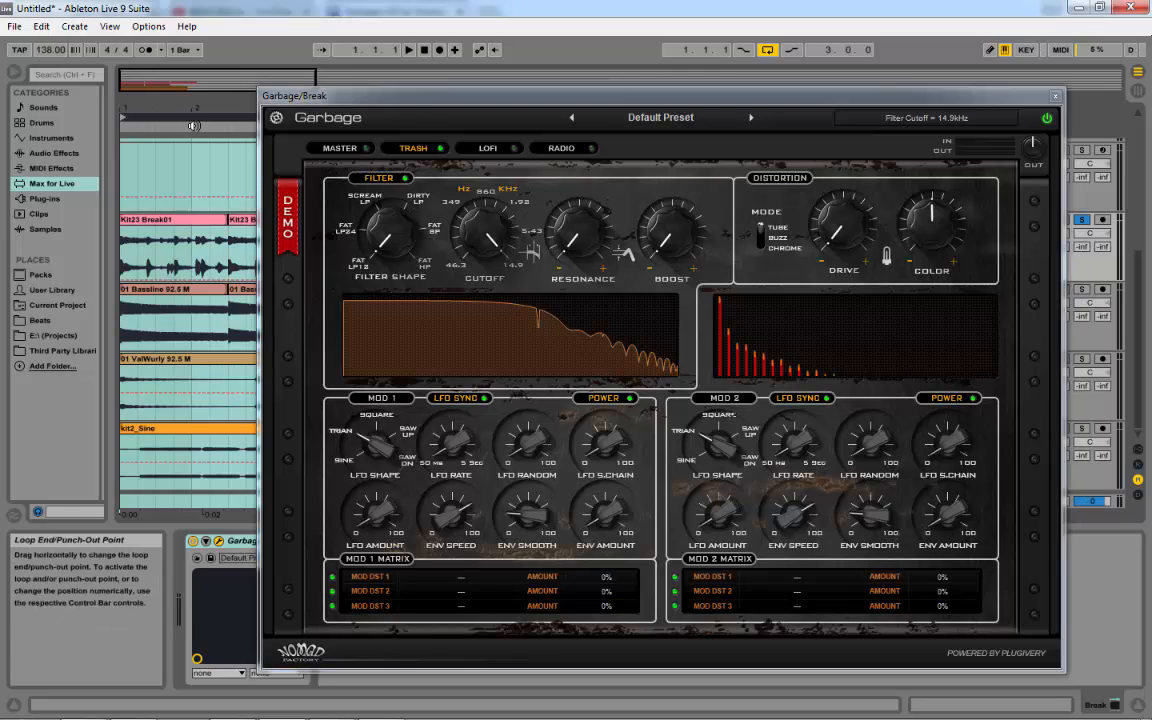
pyautogui.press('space')
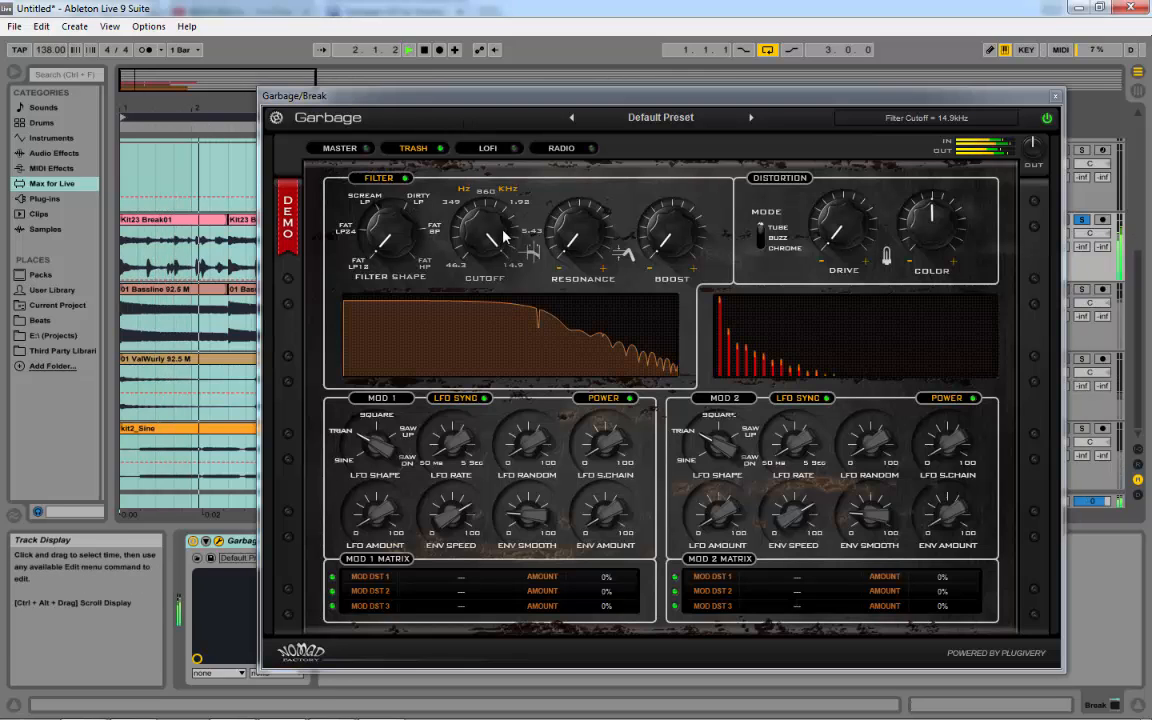
pyautogui.moveTo(505, 236); pyautogui.dragTo(485, 210)
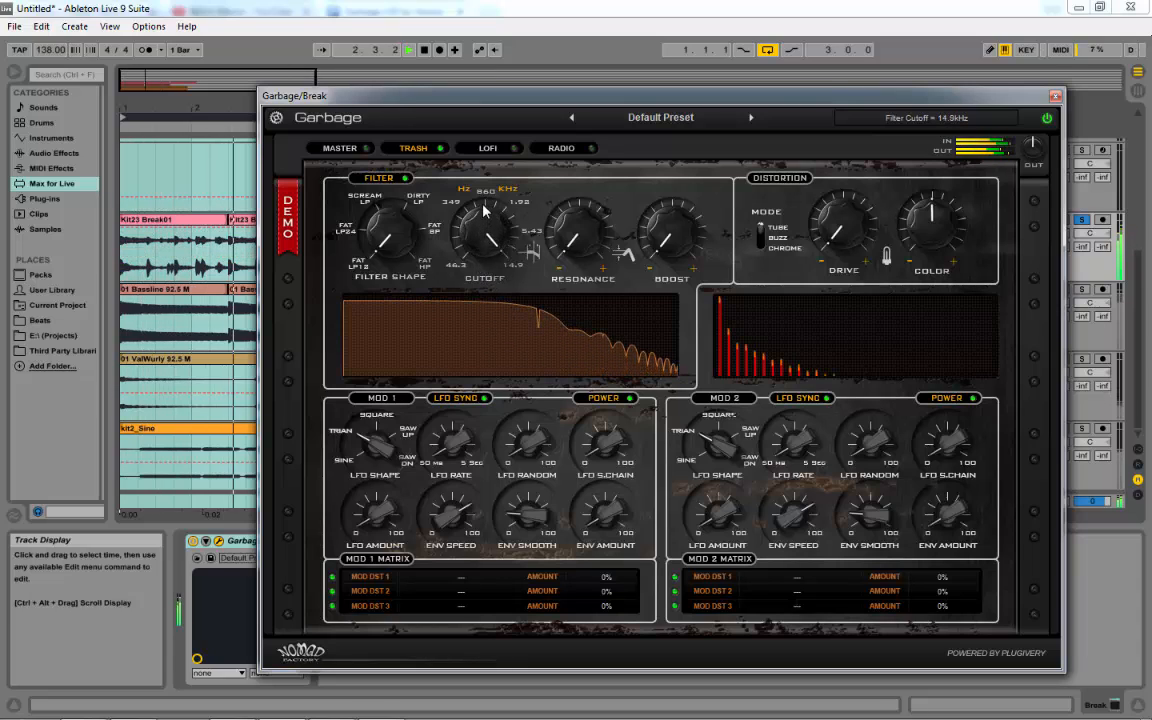
# Step: Shape the Fat LP12 filter with a resonance of 6.00, a high boost and the cutoff lowered to 6.27 kHz
pyautogui.moveTo(575, 228); pyautogui.dragTo(571, 170)
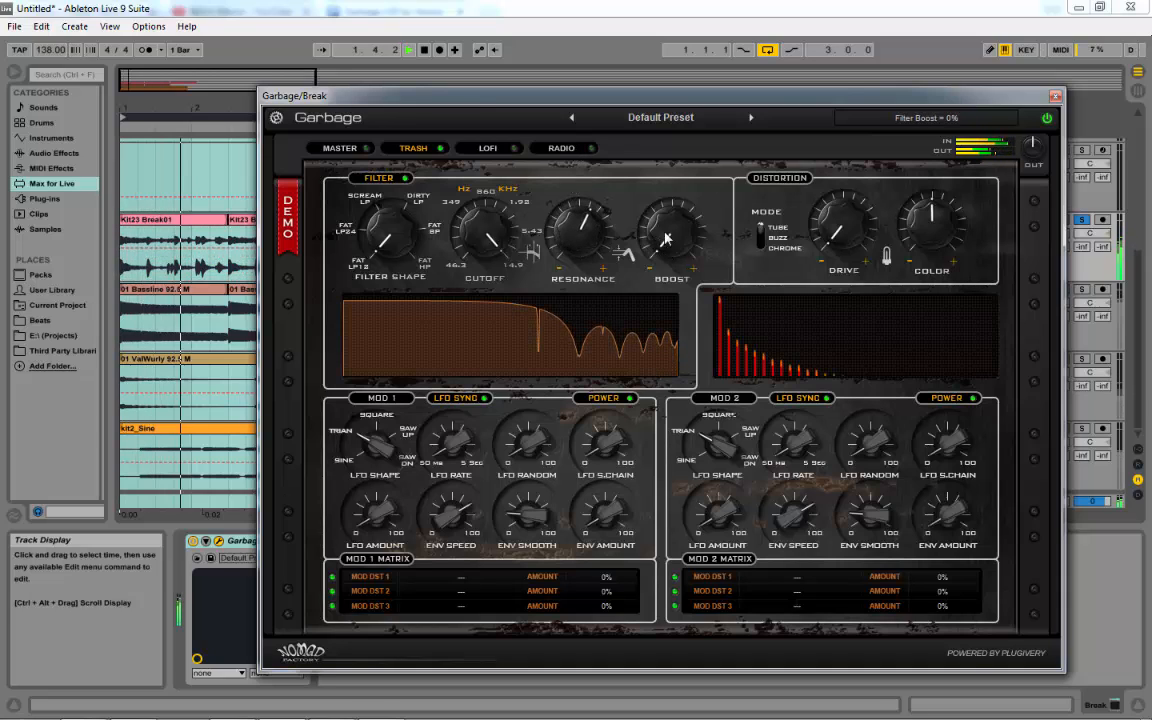
pyautogui.moveTo(666, 238); pyautogui.dragTo(680, 118)
pyautogui.moveTo(483, 232); pyautogui.dragTo(466, 251)
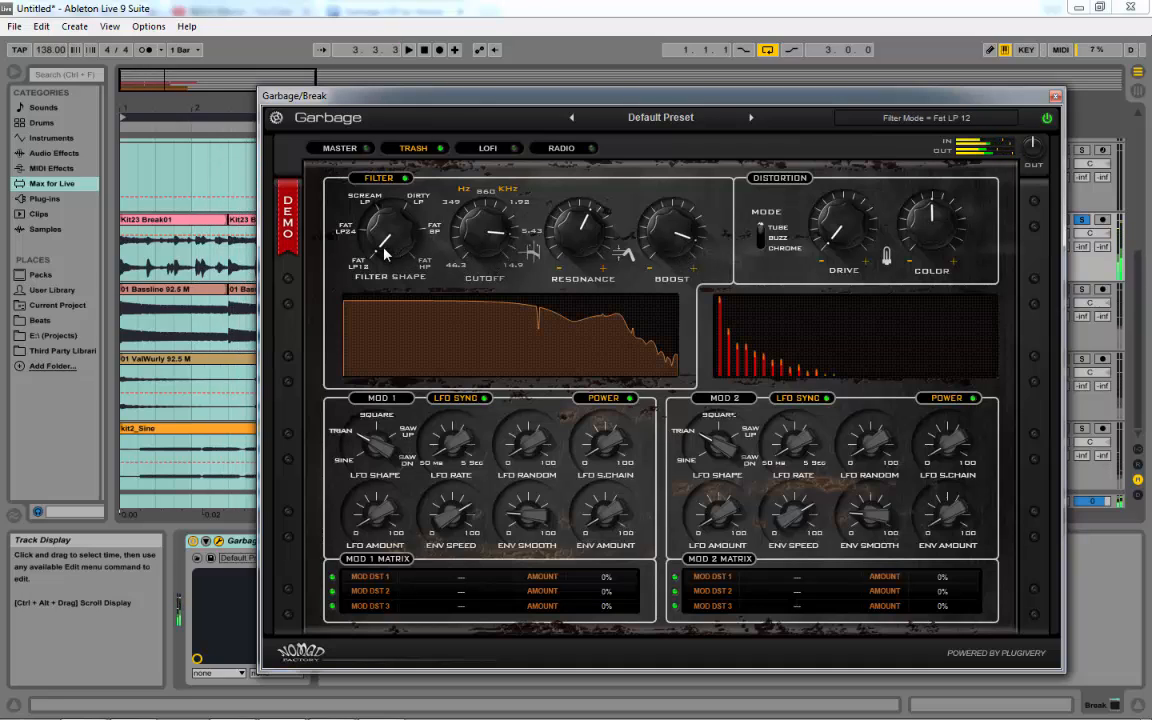
# Step: Set the filter shape to Fat LP24 and sweep the cutoff during playback, leaving it at 8.87 kHz
pyautogui.moveTo(384, 253); pyautogui.dragTo(372, 195)
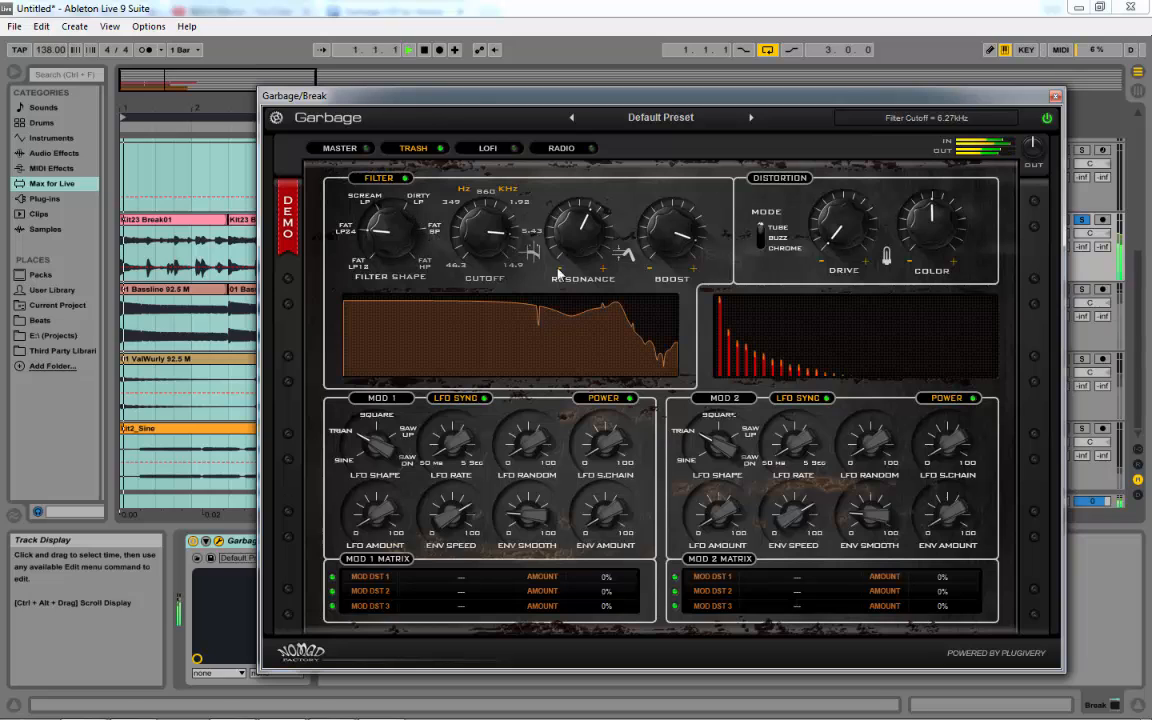
pyautogui.moveTo(487, 228); pyautogui.dragTo(462, 192)
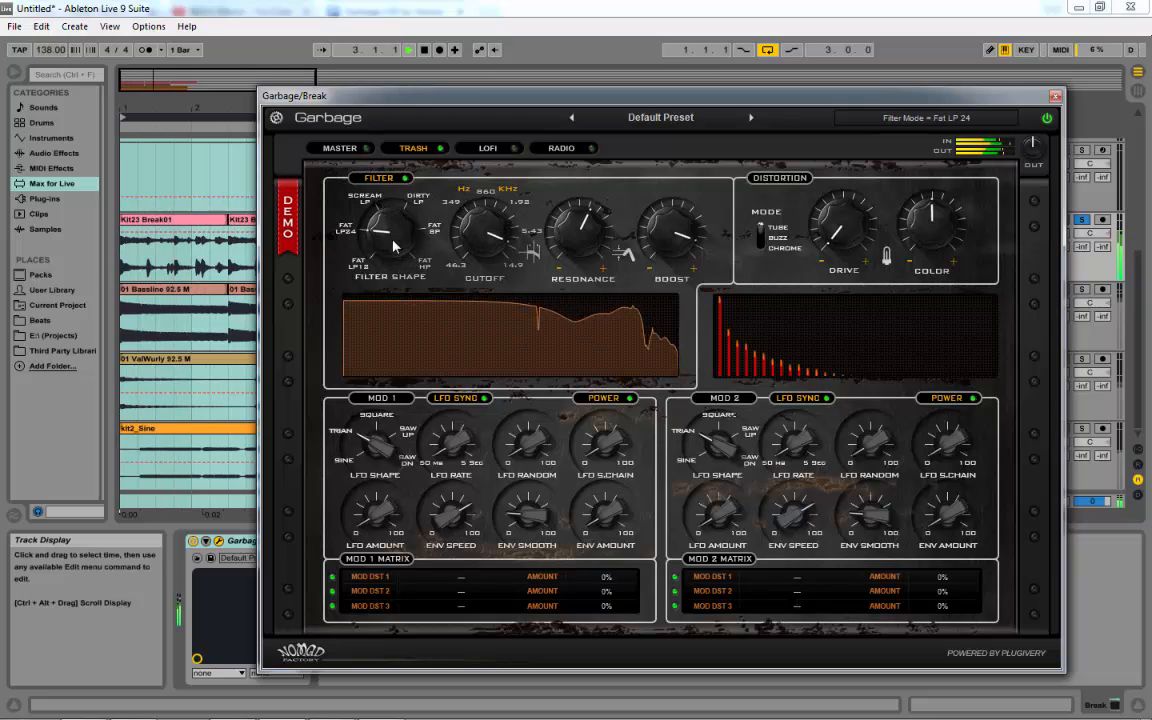
# Step: Set the filter shape to Scream LP and audition several cutoff positions during playback, ending at 453 Hz
pyautogui.moveTo(394, 245); pyautogui.dragTo(389, 210)
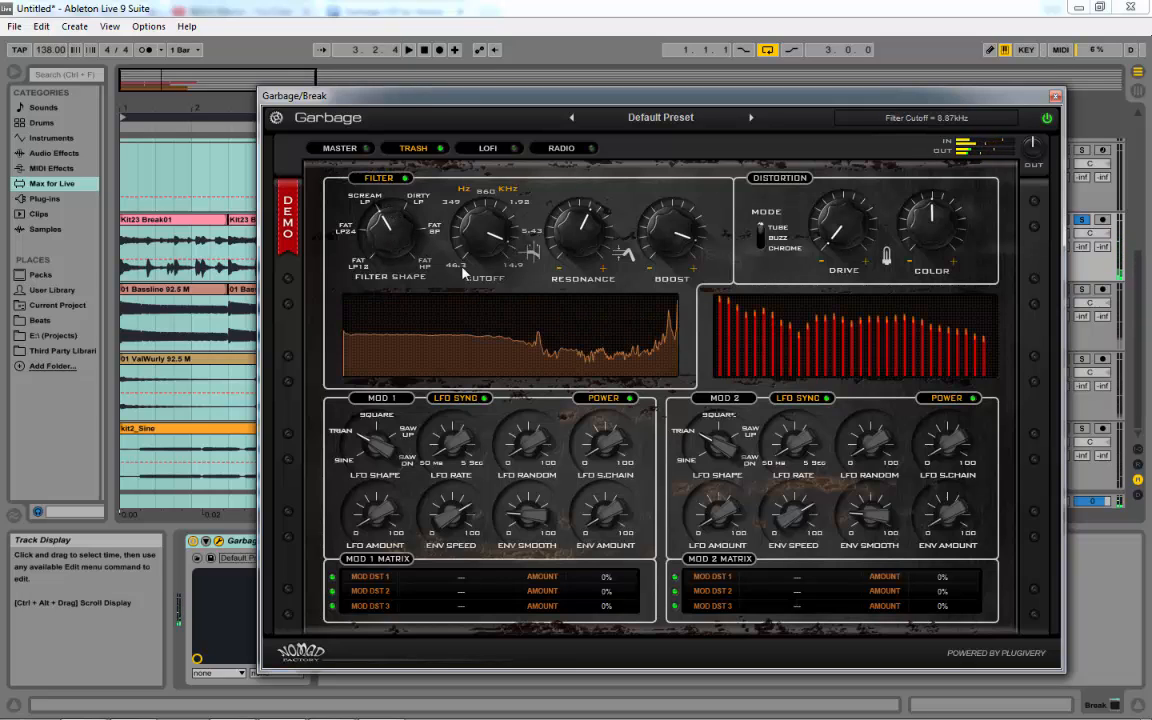
pyautogui.press('space')
pyautogui.moveTo(496, 229); pyautogui.dragTo(489, 312)
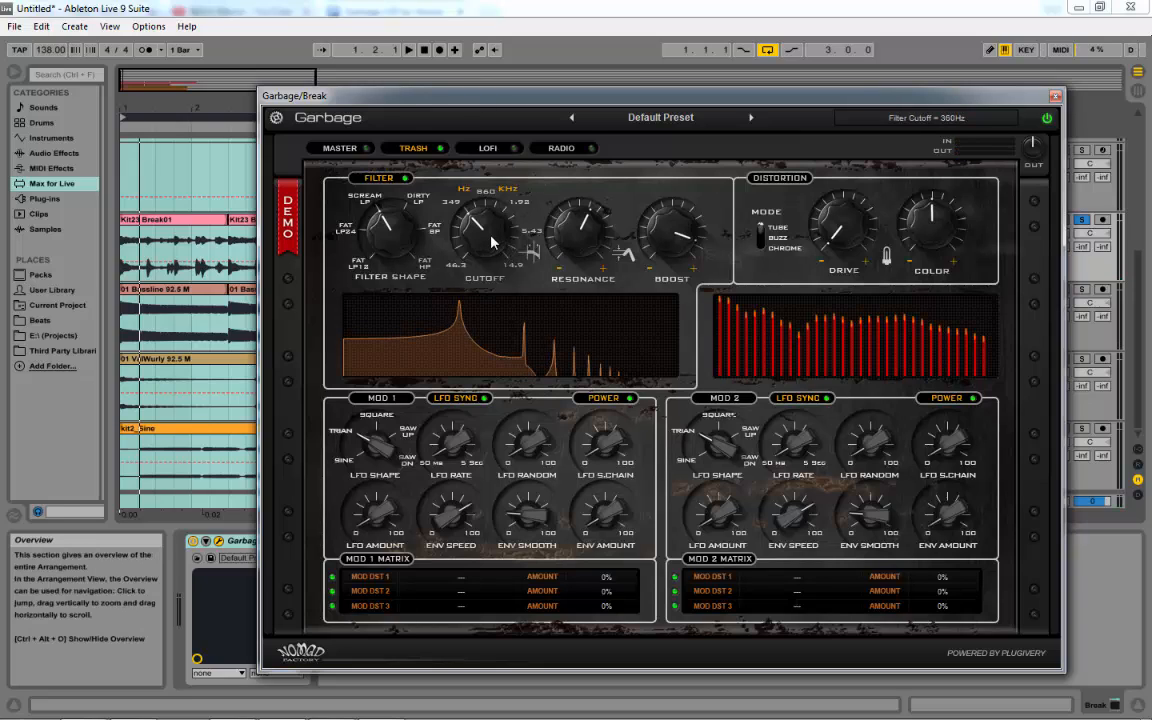
pyautogui.press('space')
pyautogui.moveTo(511, 258); pyautogui.dragTo(490, 200)
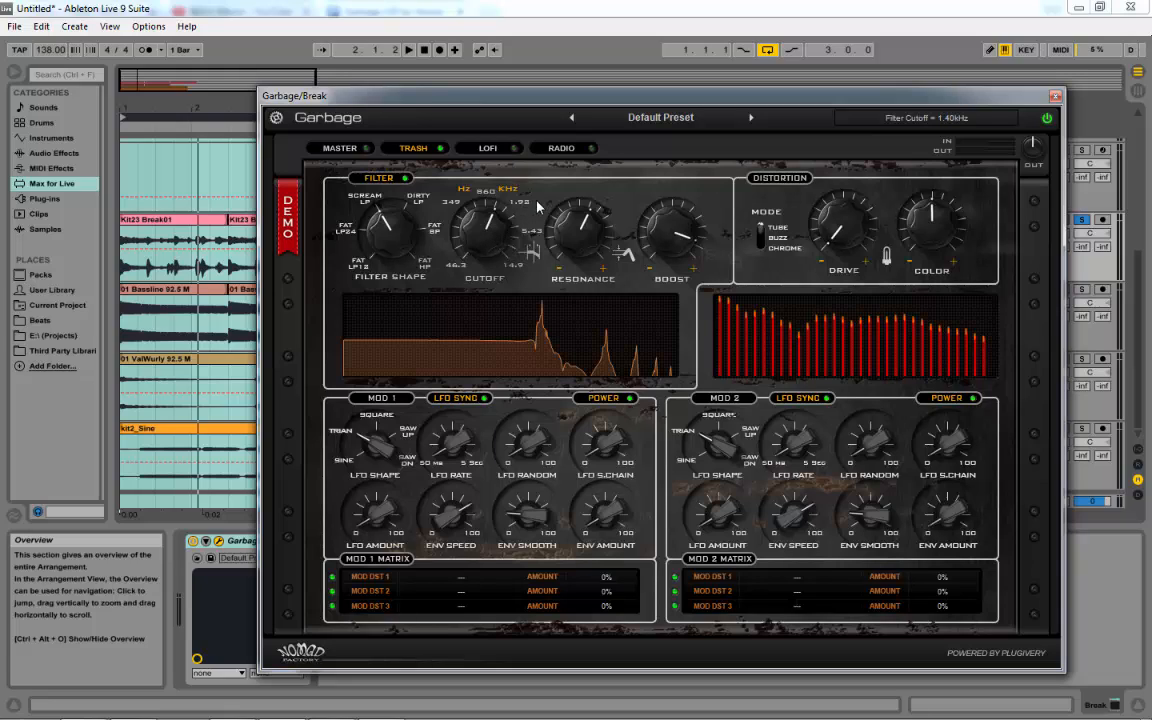
pyautogui.press('space')
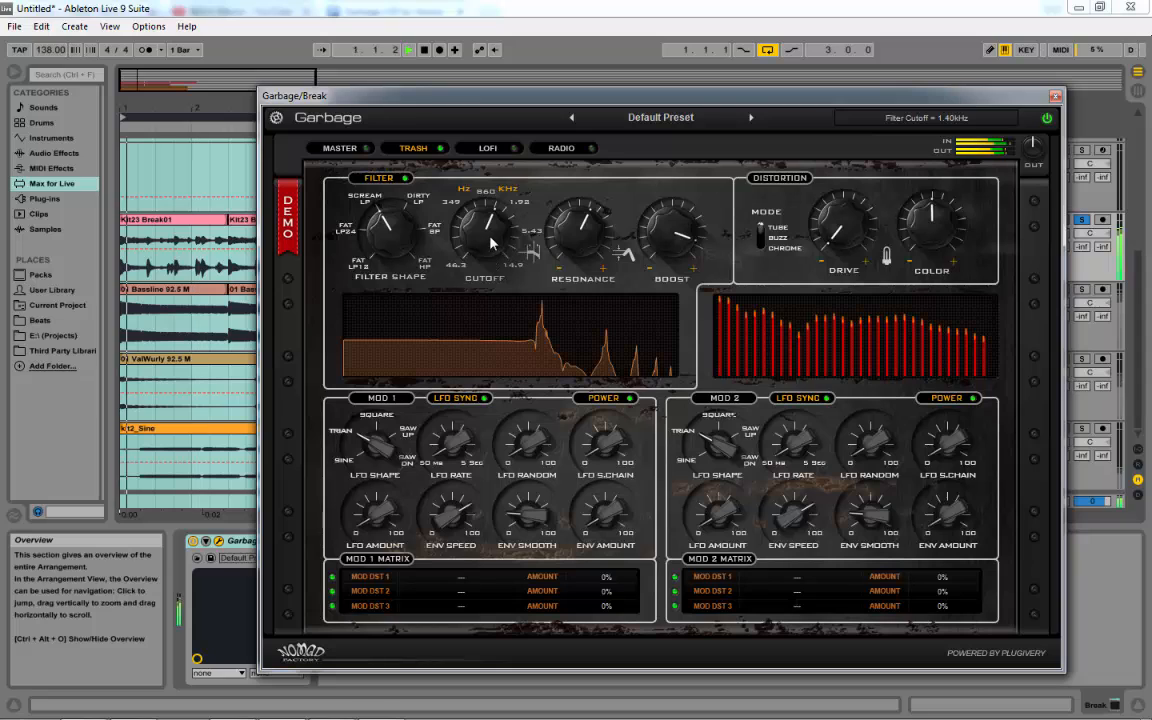
pyautogui.moveTo(490, 236)
pyautogui.mouseDown()
pyautogui.moveTo(488, 213)
pyautogui.moveTo(478, 260)
pyautogui.moveTo(486, 248)
pyautogui.mouseUp()
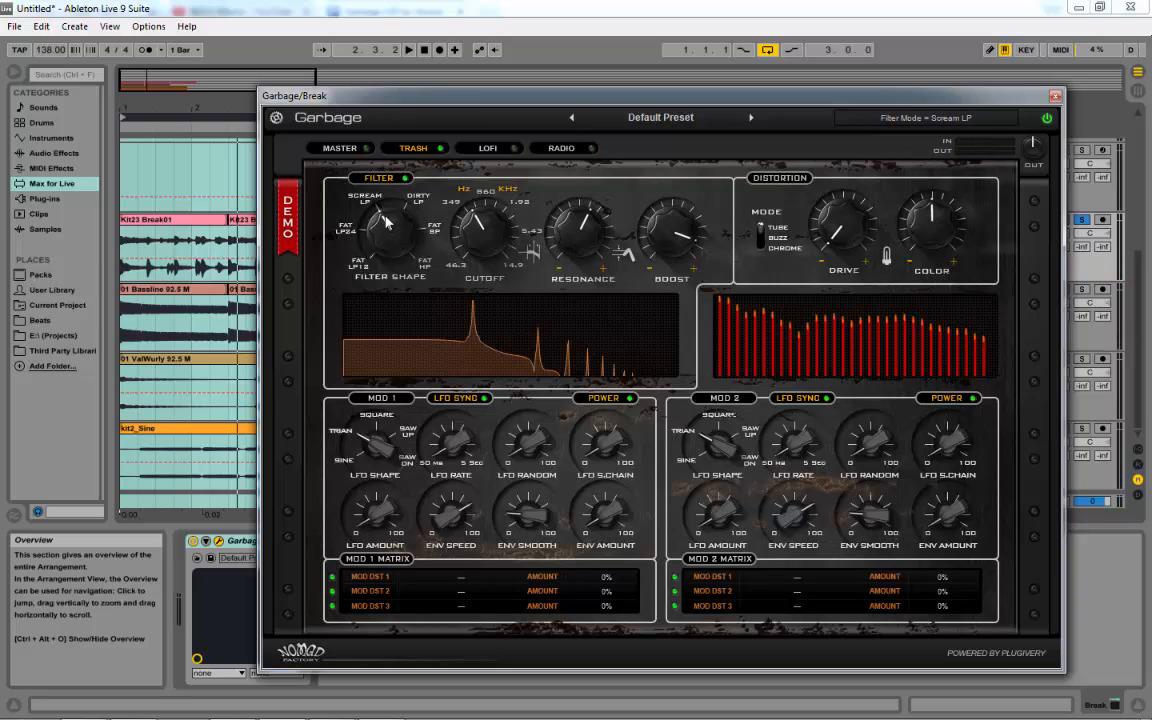
# Step: Set the filter shape to Dirty LP, raise the cutoff to 5.28 kHz and reduce the boost while listening
pyautogui.moveTo(386, 222); pyautogui.dragTo(388, 198)
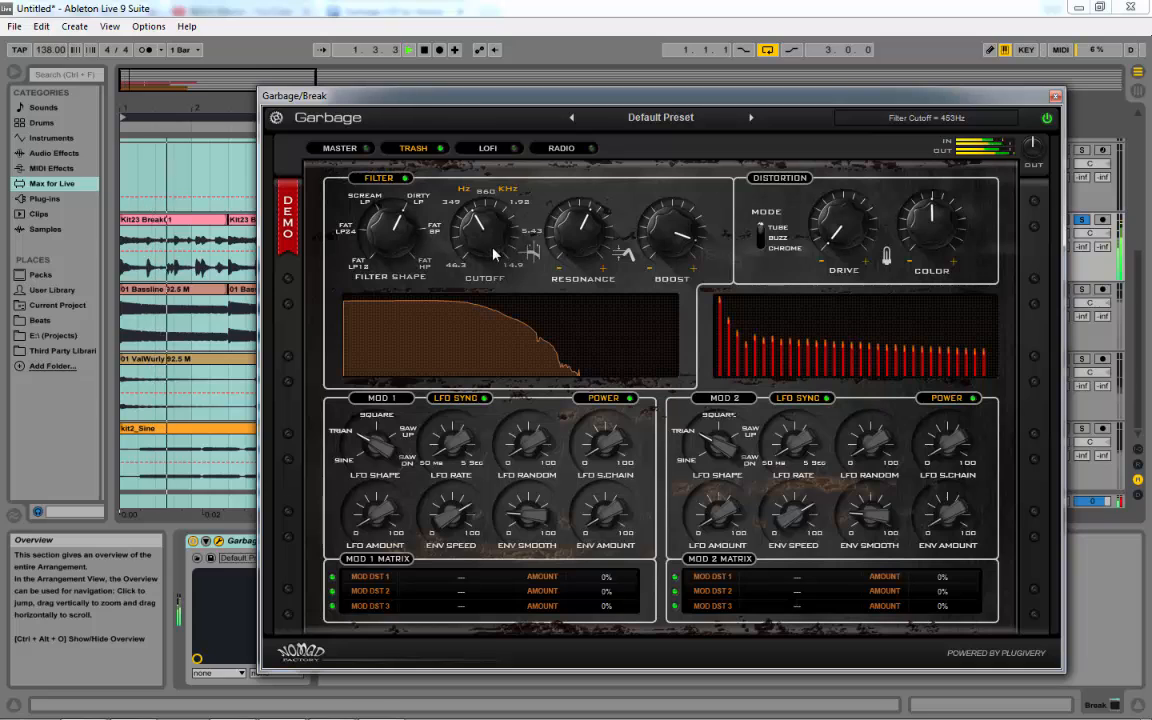
pyautogui.moveTo(493, 255); pyautogui.dragTo(467, 158)
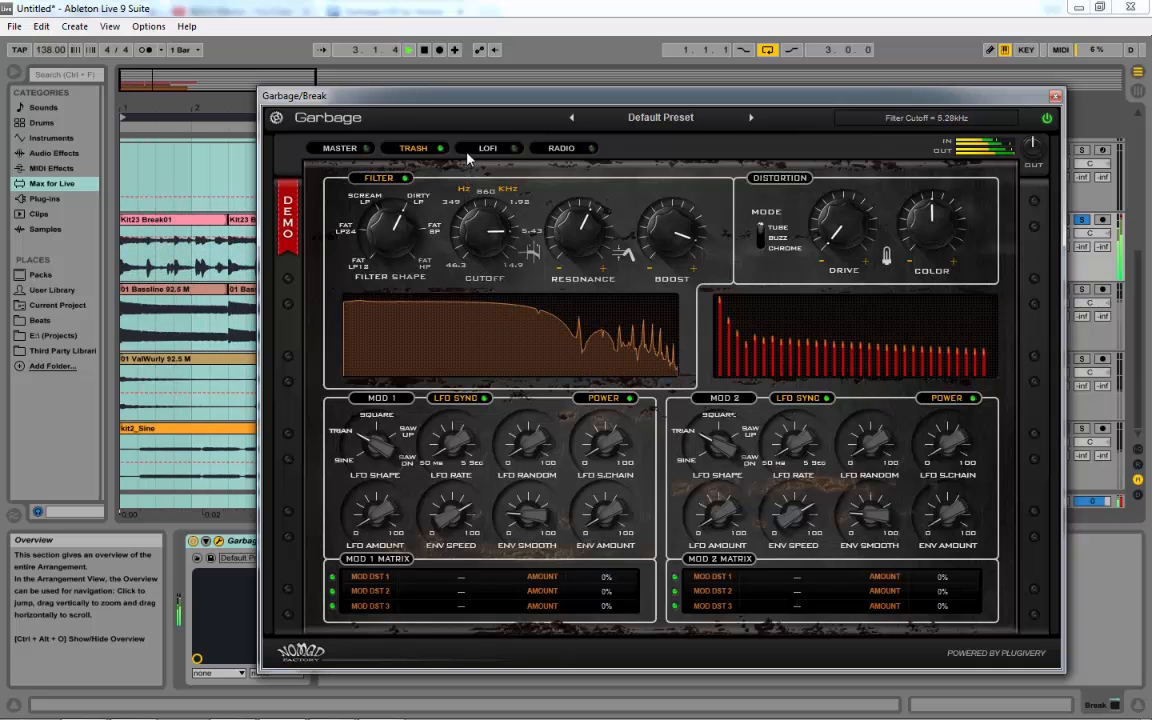
pyautogui.moveTo(672, 226); pyautogui.dragTo(685, 267)
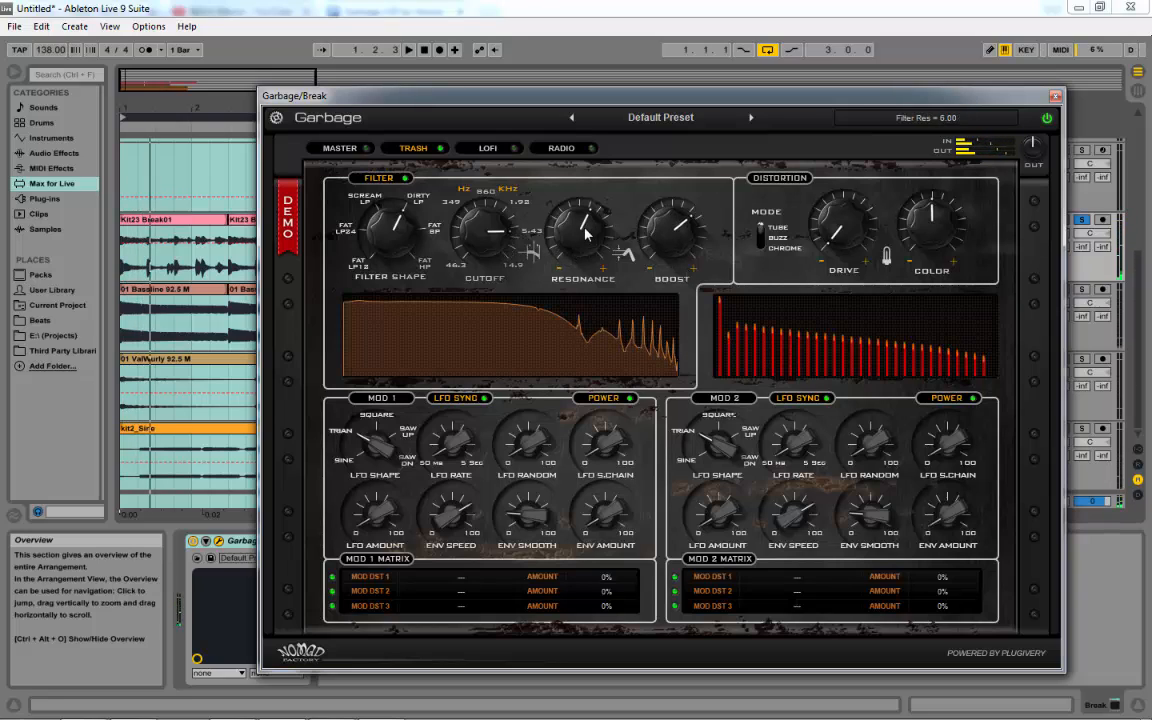
# Step: Set the filter shape to Fat BP and sweep the cutoff down during playback
pyautogui.moveTo(392, 244); pyautogui.dragTo(392, 232)
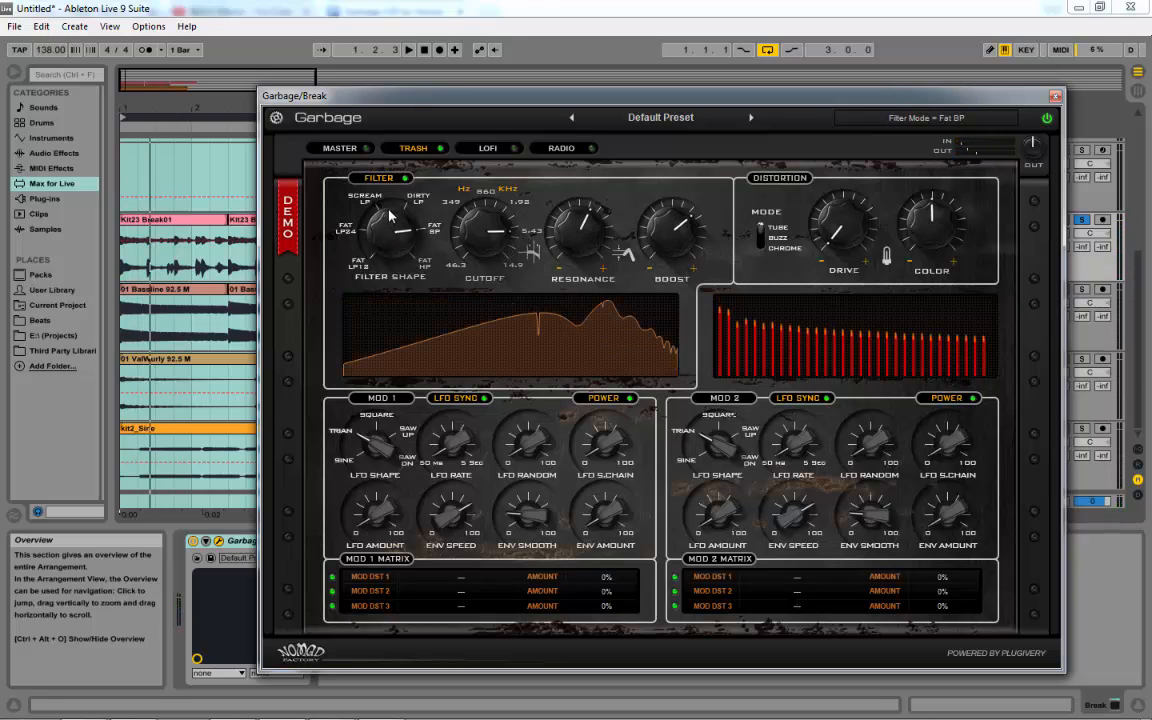
pyautogui.press('space')
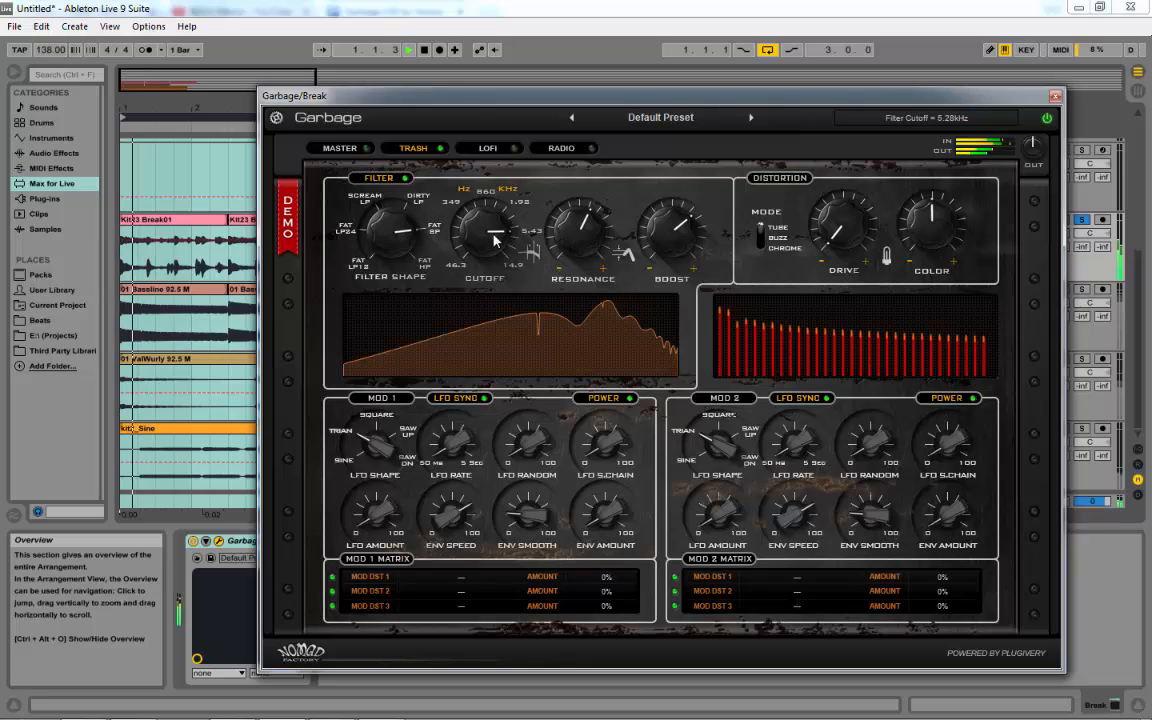
pyautogui.moveTo(484, 232); pyautogui.dragTo(468, 291)
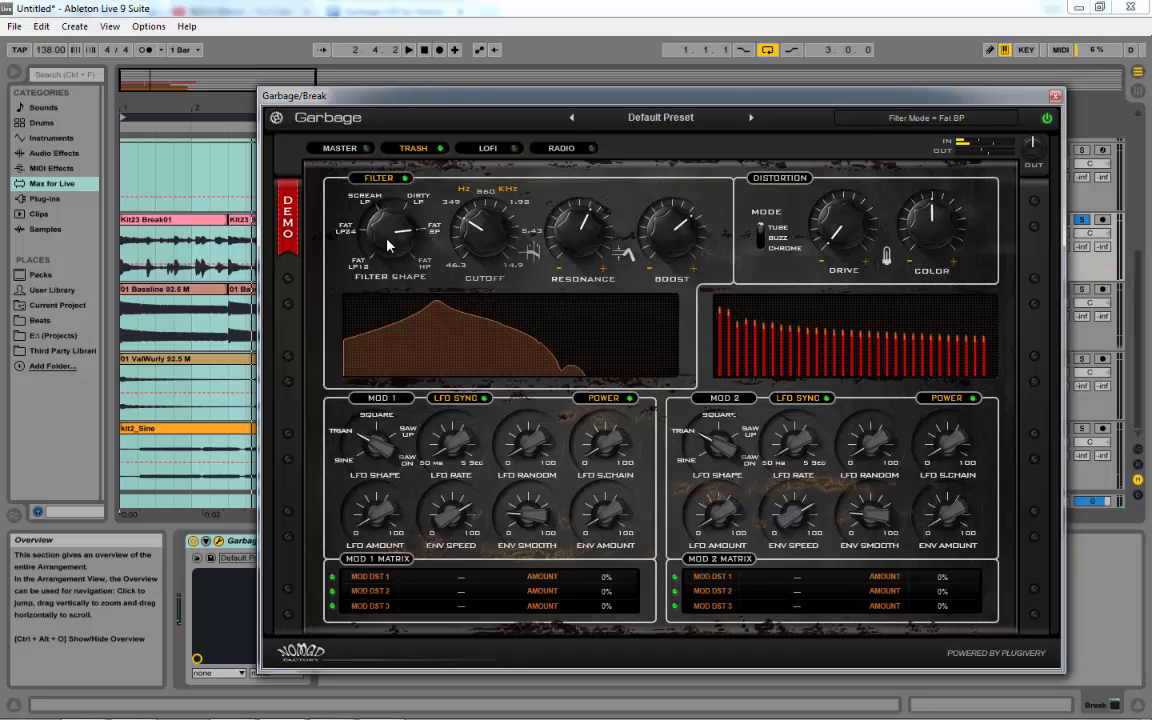
# Step: Set the filter shape to Fat HP and audition it during playback, leaving the cutoff at 46.3 Hz
pyautogui.moveTo(389, 245); pyautogui.dragTo(505, 313)
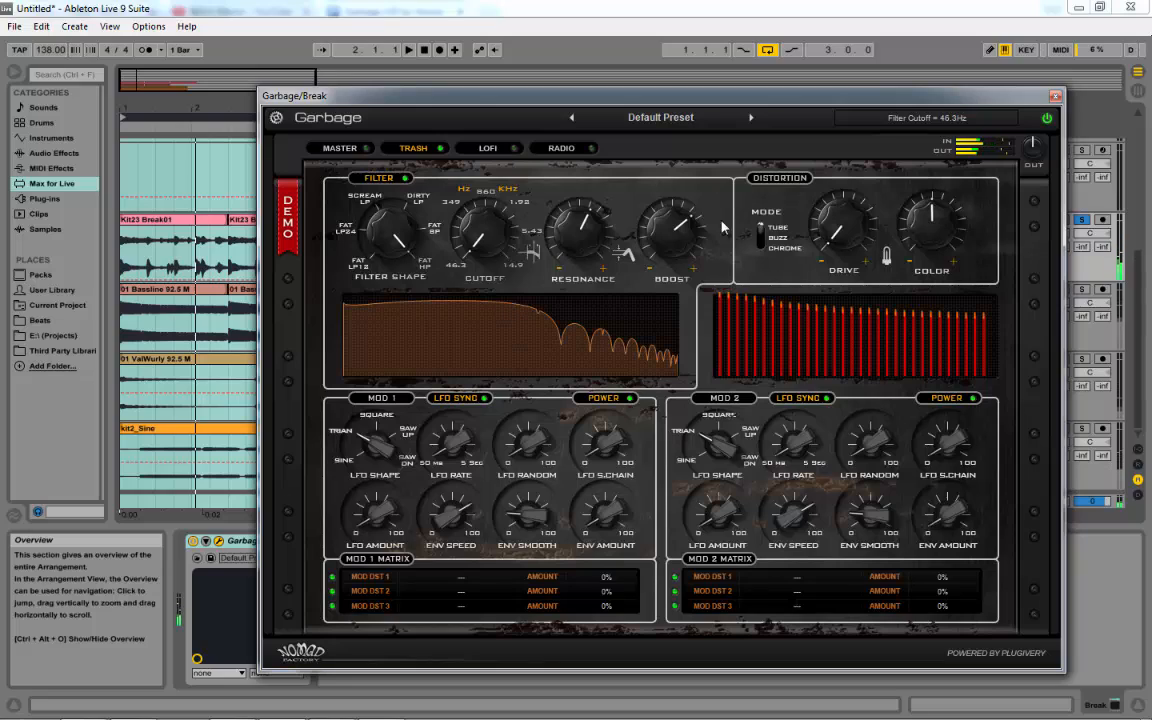
pyautogui.click(585, 230)
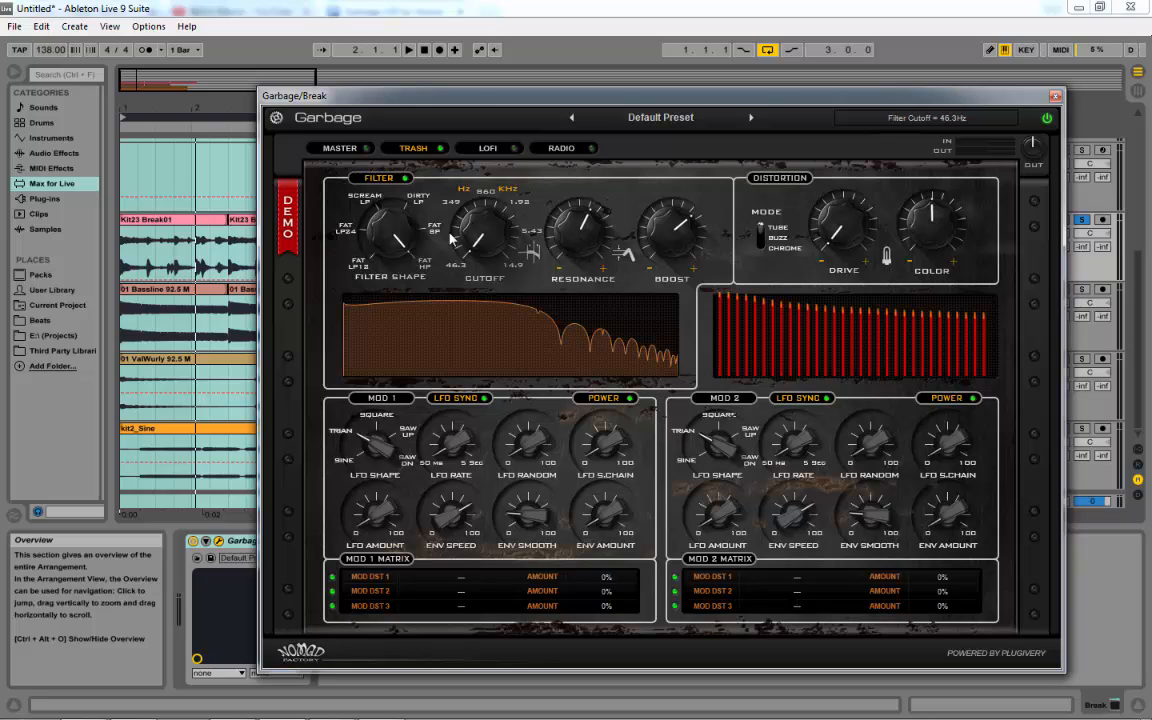
# Step: Reset the filter to Fat LP12 with minimum resonance and boost, and open the cutoff fully while the break plays
pyautogui.moveTo(388, 232); pyautogui.dragTo(373, 447)
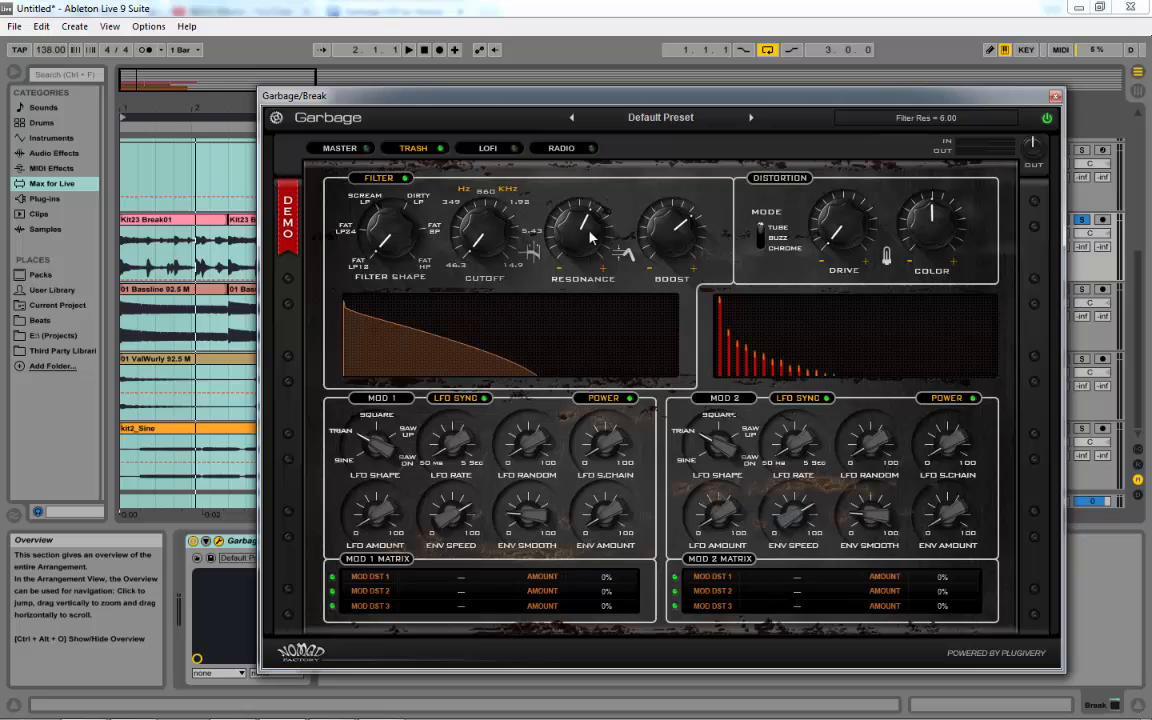
pyautogui.moveTo(584, 231); pyautogui.dragTo(584, 321)
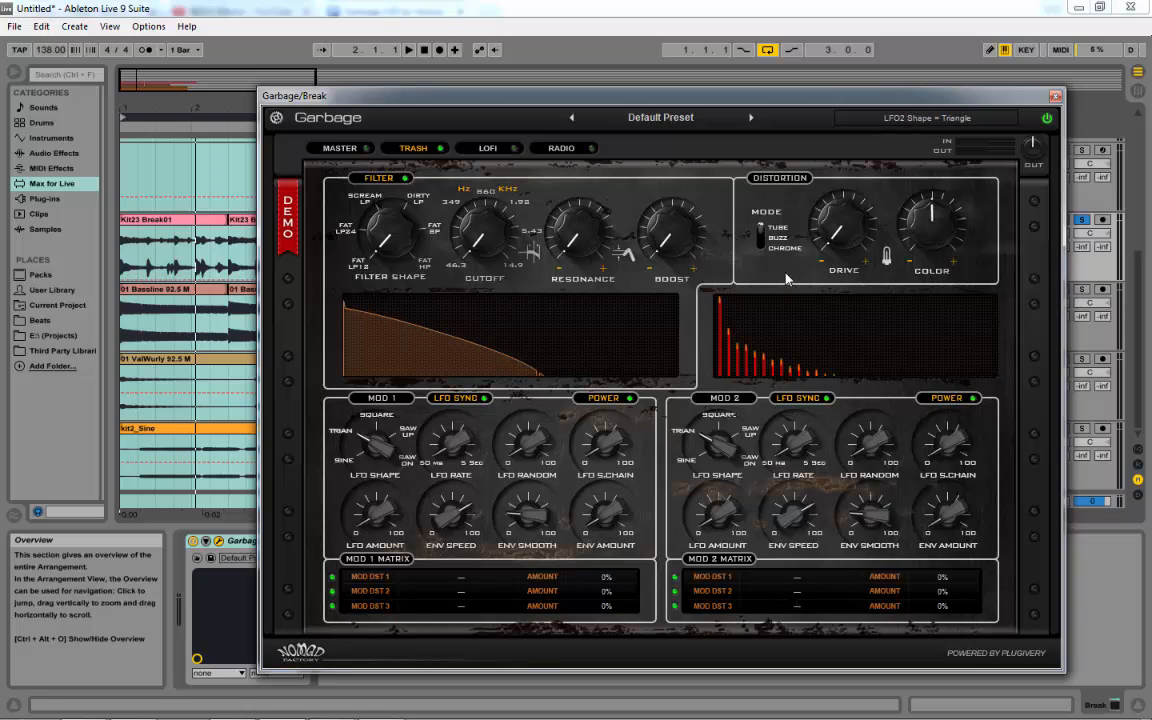
pyautogui.press('space')
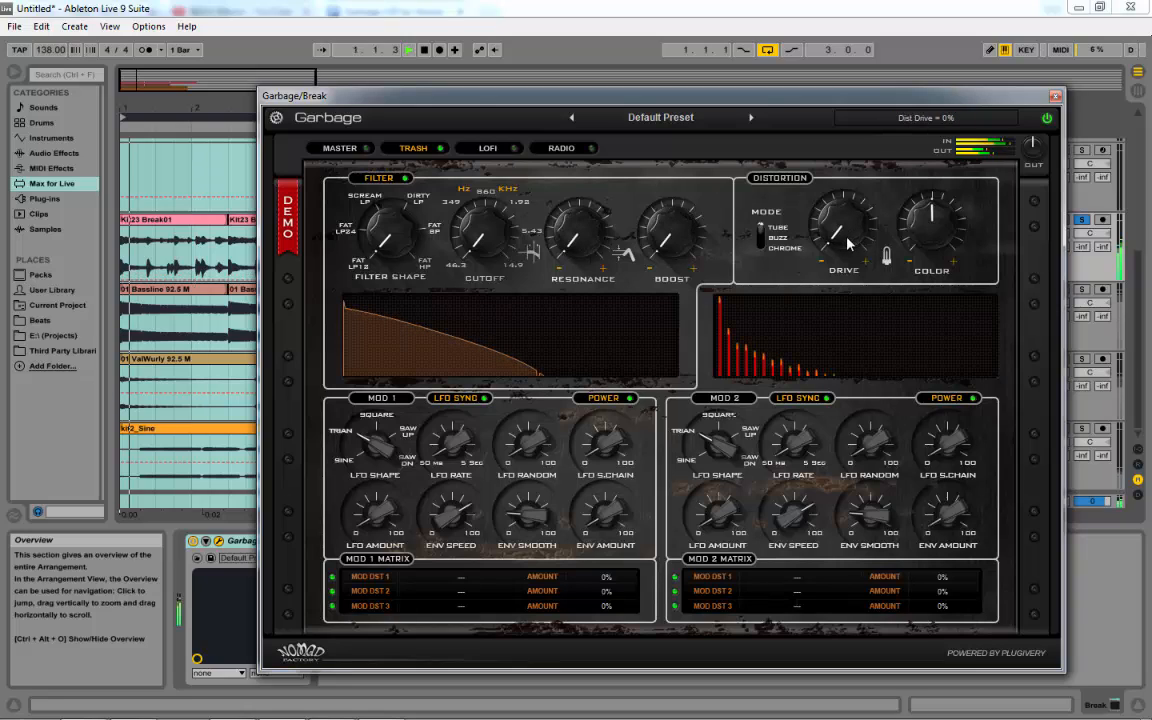
pyautogui.moveTo(483, 255); pyautogui.dragTo(405, 5)
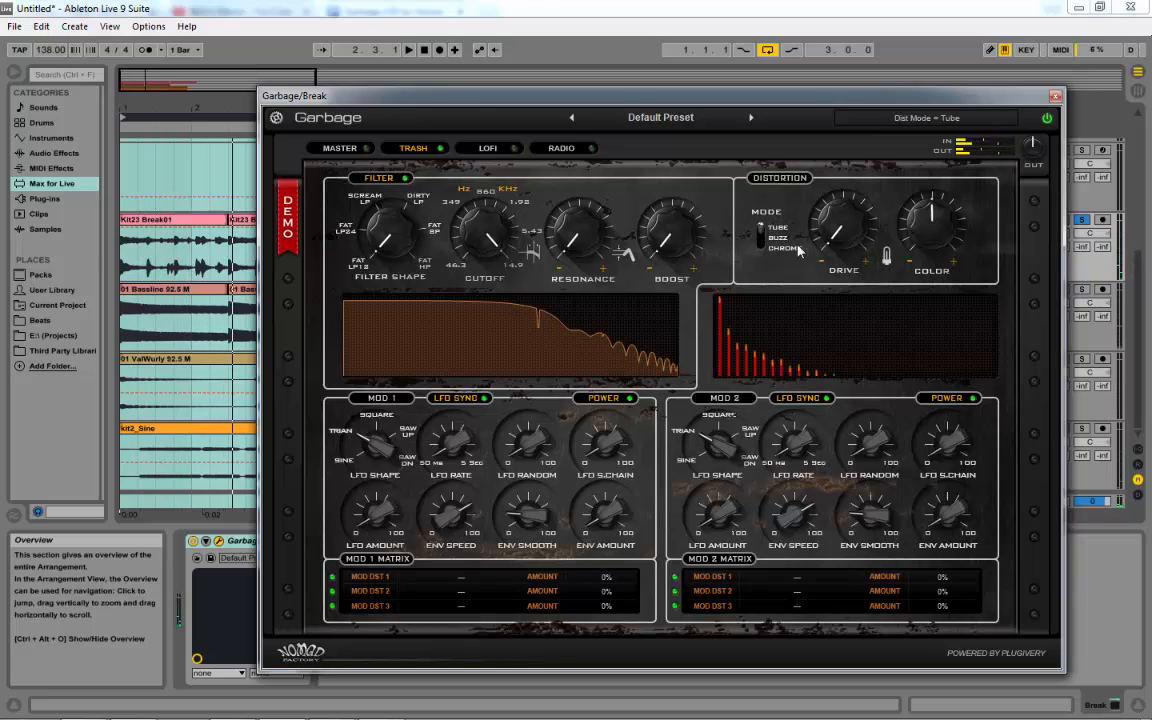
# Step: Preview the Buzz and Chrome distortion modes and return the mode to Tube
pyautogui.click(766, 241)
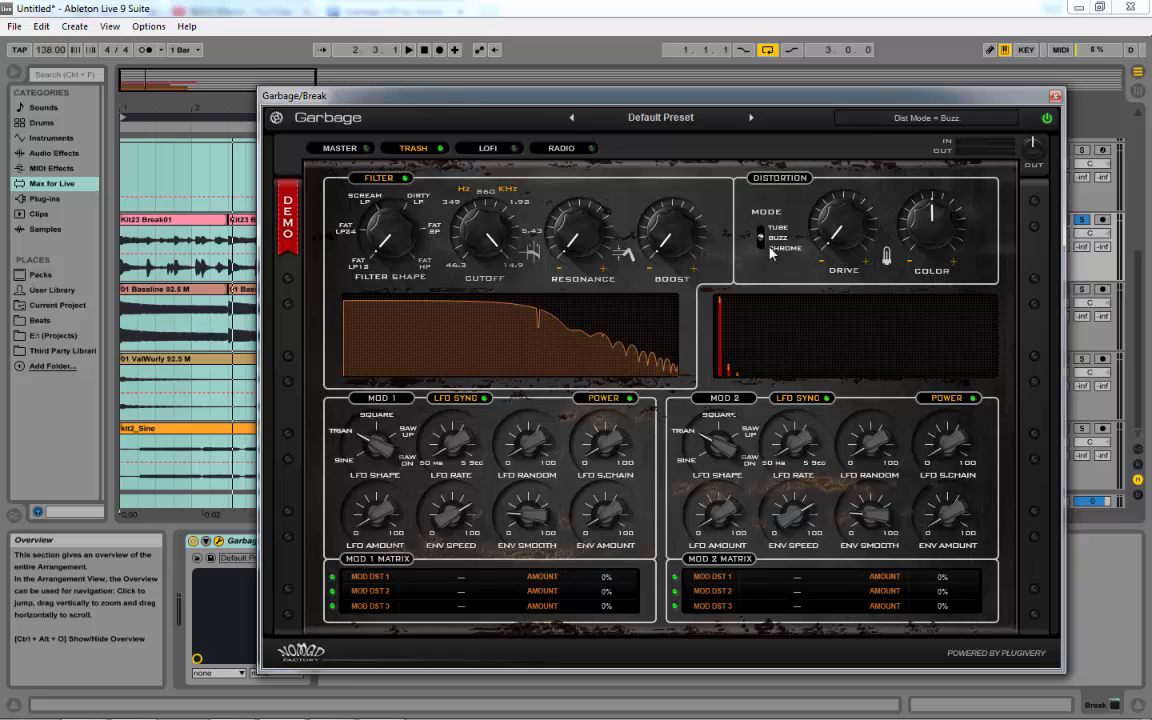
pyautogui.moveTo(762, 245); pyautogui.dragTo(762, 262)
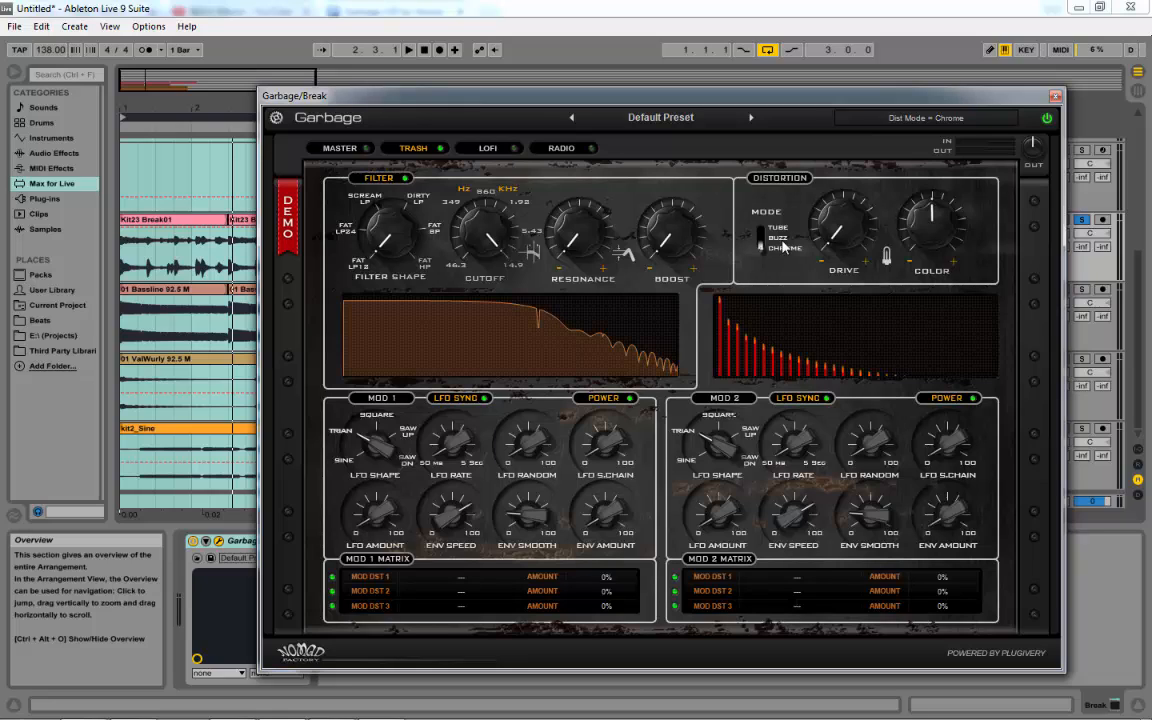
pyautogui.moveTo(761, 245); pyautogui.dragTo(760, 232)
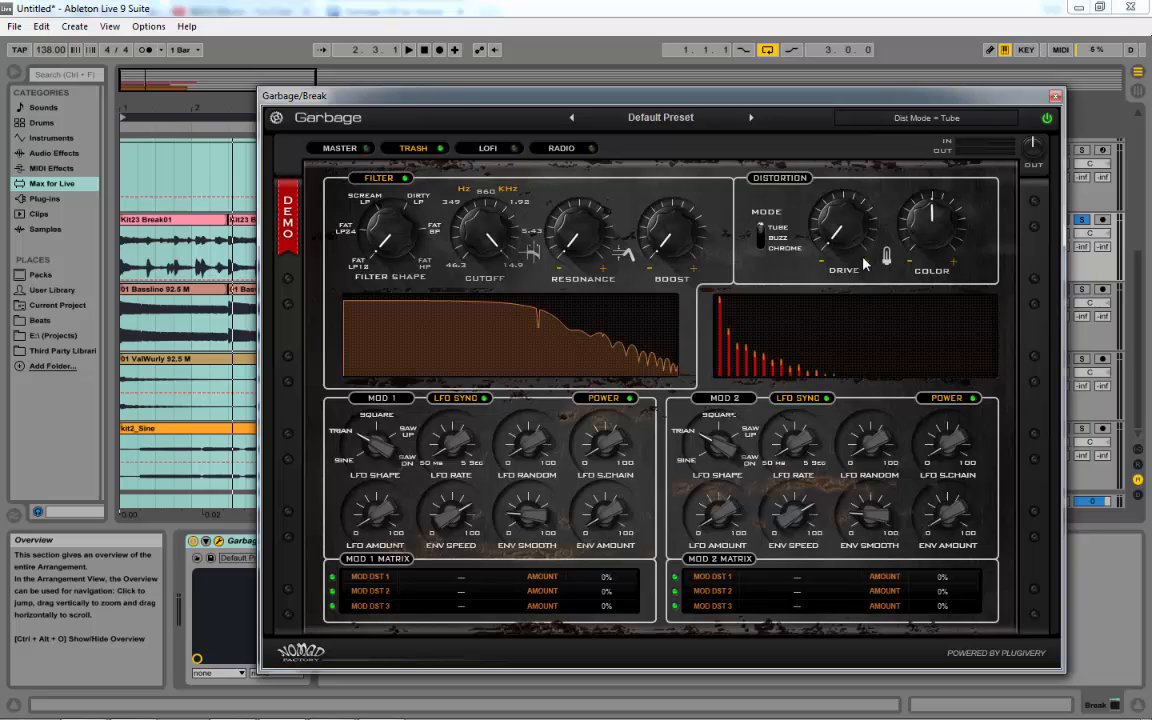
# Step: Audition the Tube distortion during playback, setting the drive to 69% and sweeping the color up to 100%
pyautogui.press('space')
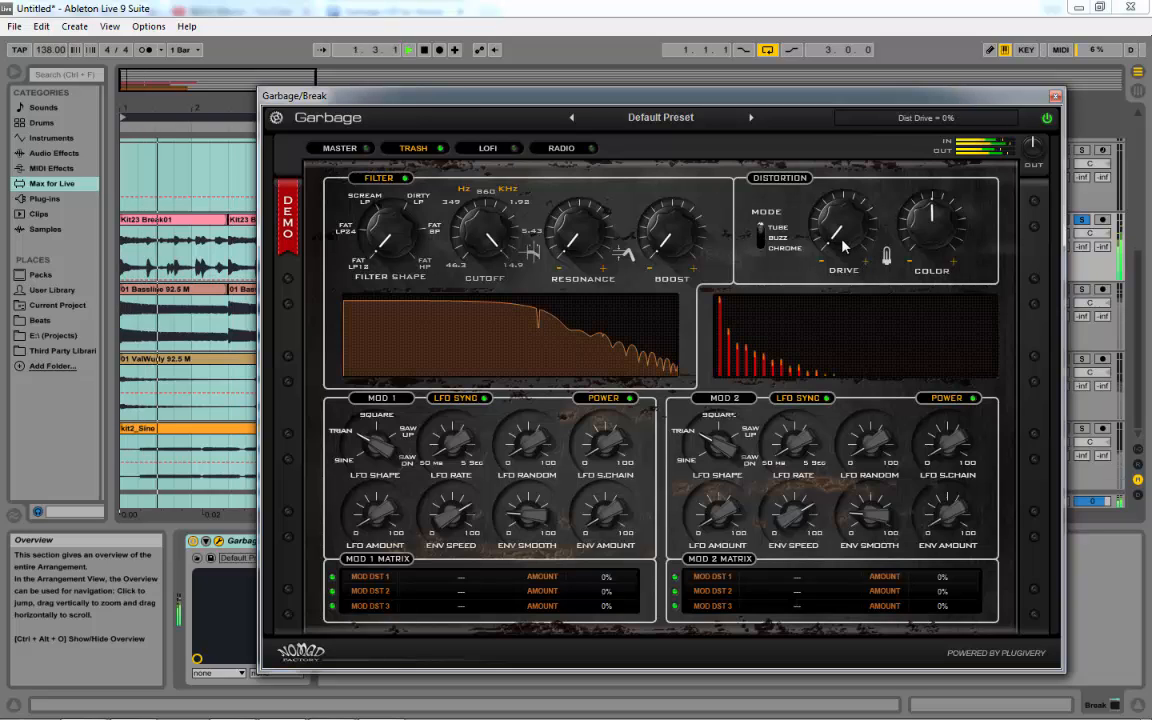
pyautogui.moveTo(831, 214); pyautogui.dragTo(825, 105)
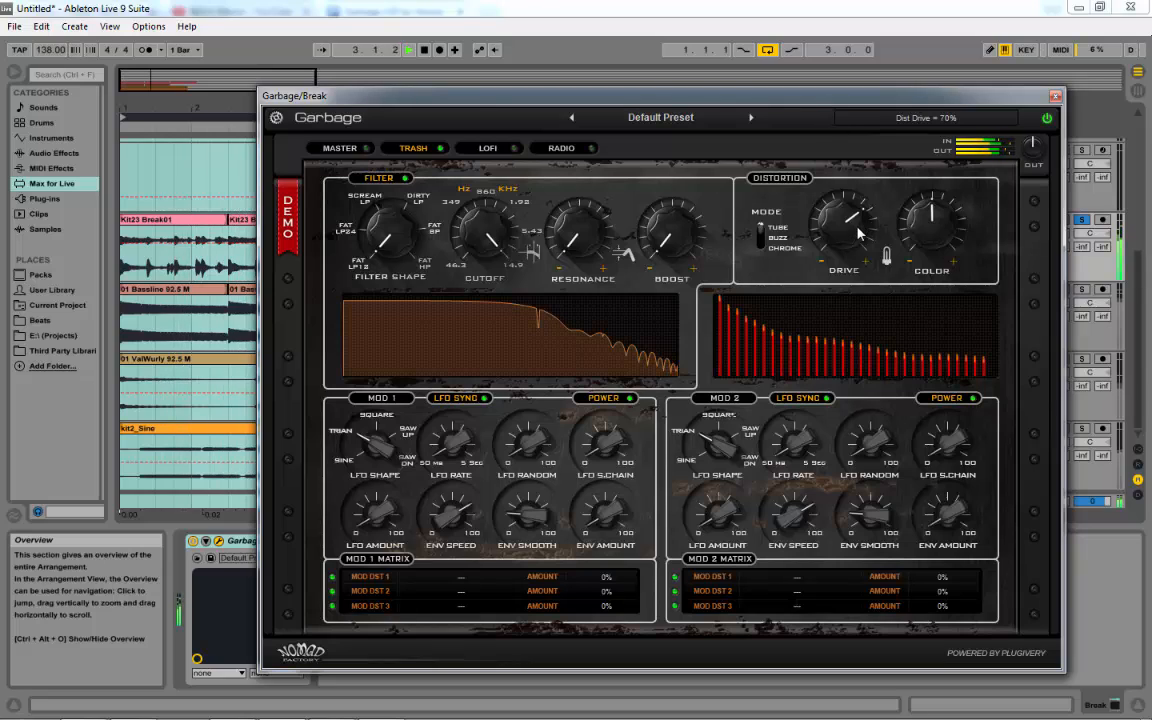
pyautogui.moveTo(840, 222)
pyautogui.mouseDown()
pyautogui.moveTo(841, 197)
pyautogui.moveTo(842, 227)
pyautogui.mouseUp()
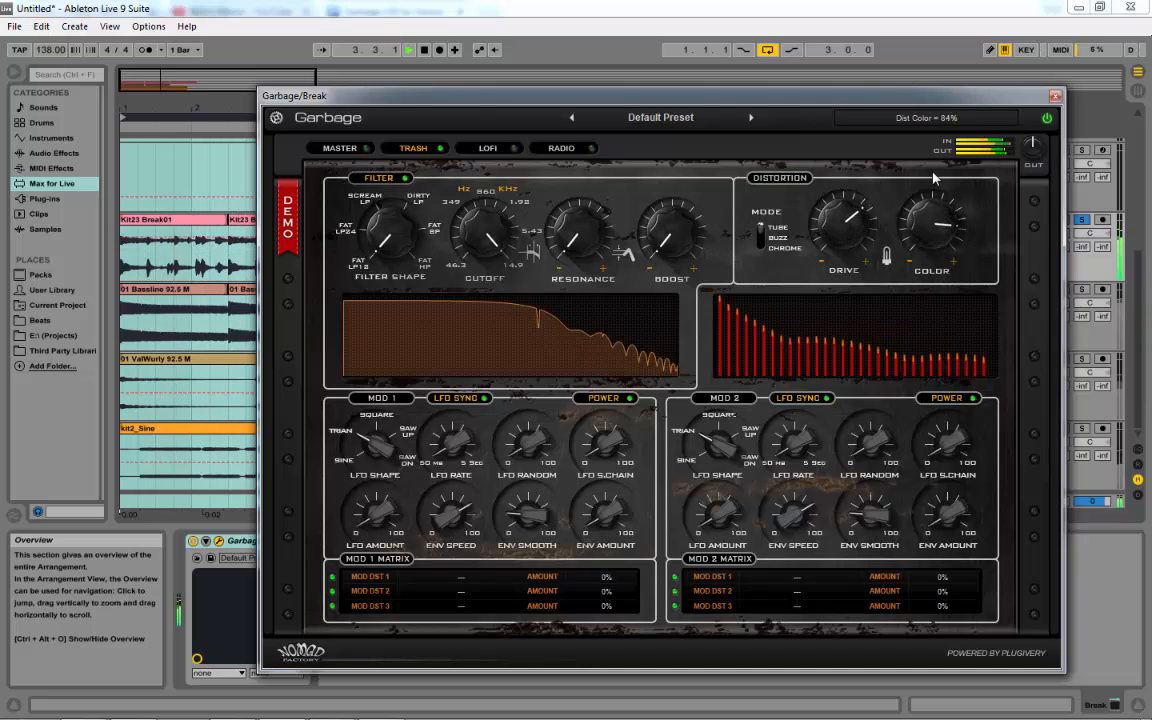
pyautogui.moveTo(938, 243); pyautogui.dragTo(901, 213)
pyautogui.moveTo(950, 247); pyautogui.dragTo(904, 100)
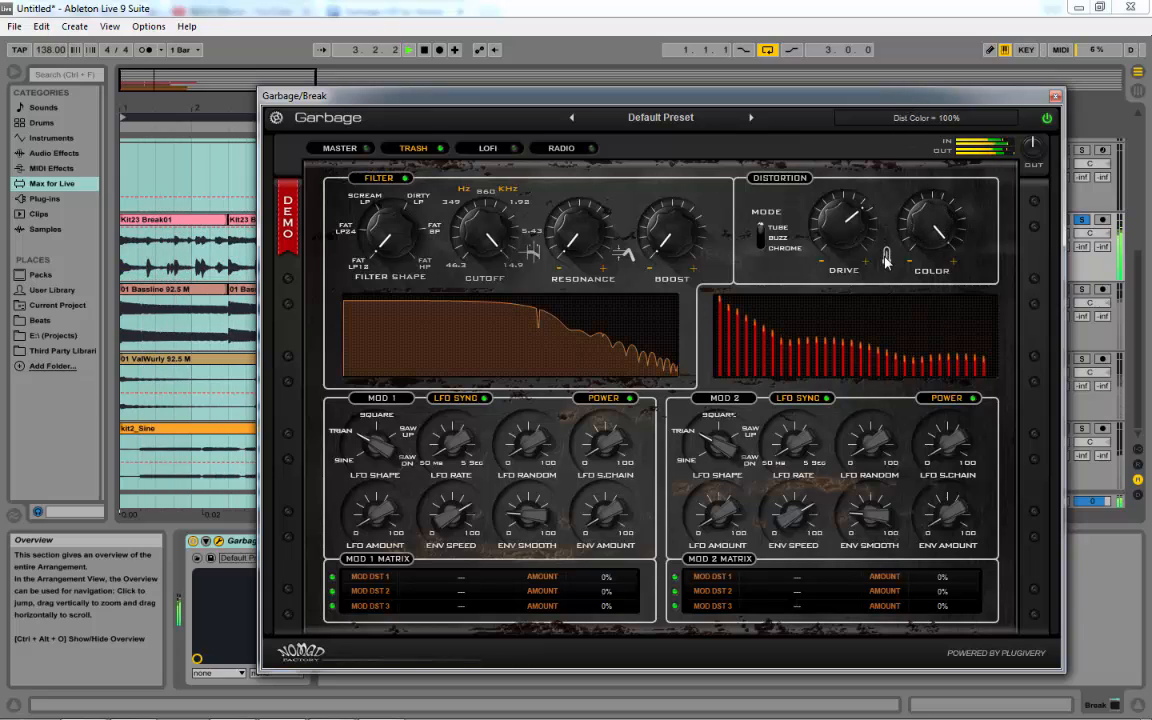
# Step: Set the distortion mode to Buzz, lower the color to around its midpoint and raise the drive from 0% to 43%
pyautogui.click(760, 239)
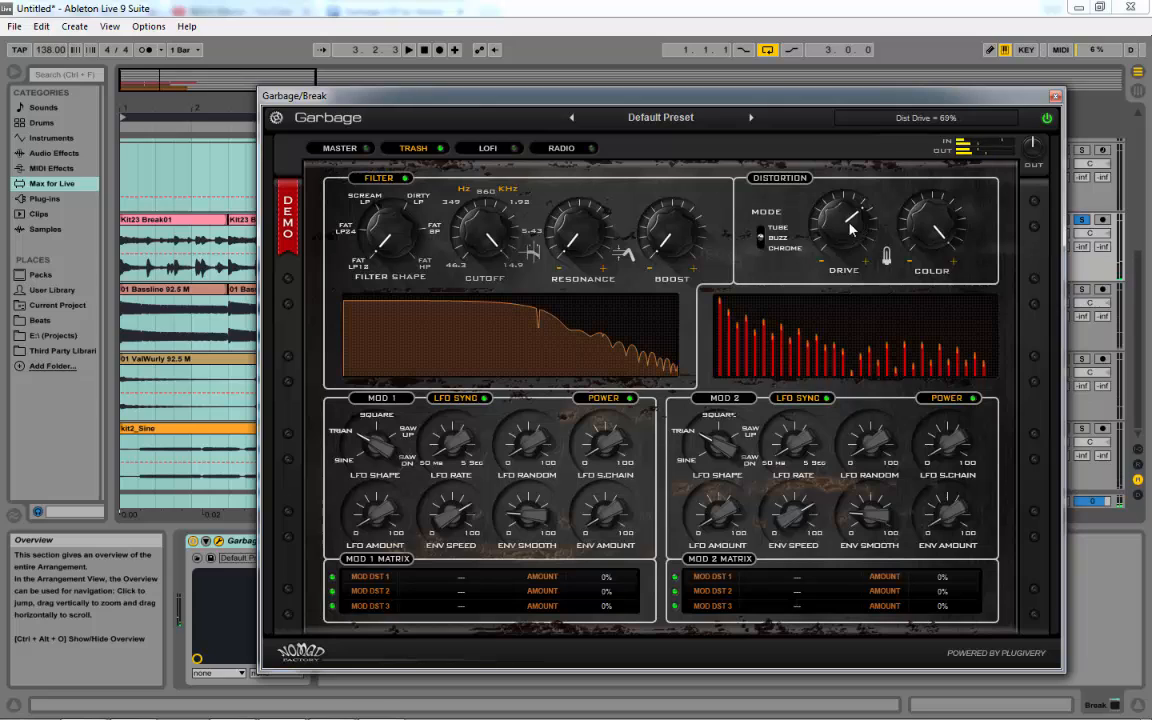
pyautogui.moveTo(850, 224); pyautogui.dragTo(807, 441)
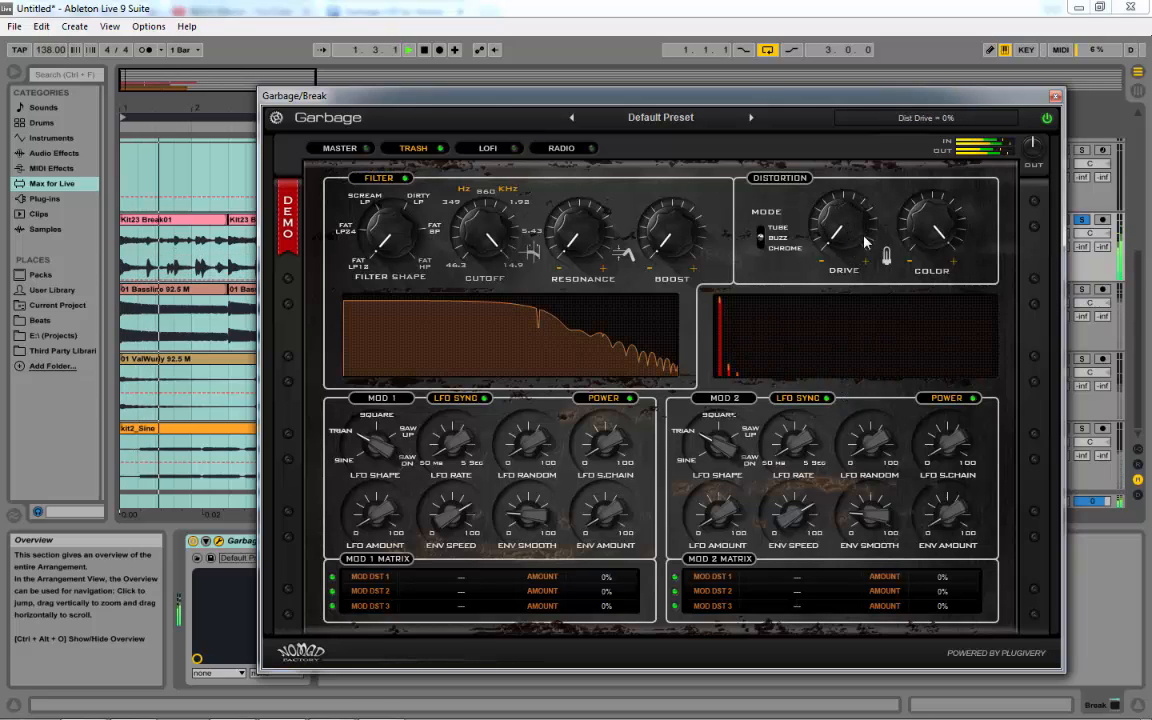
pyautogui.moveTo(932, 222); pyautogui.dragTo(937, 297)
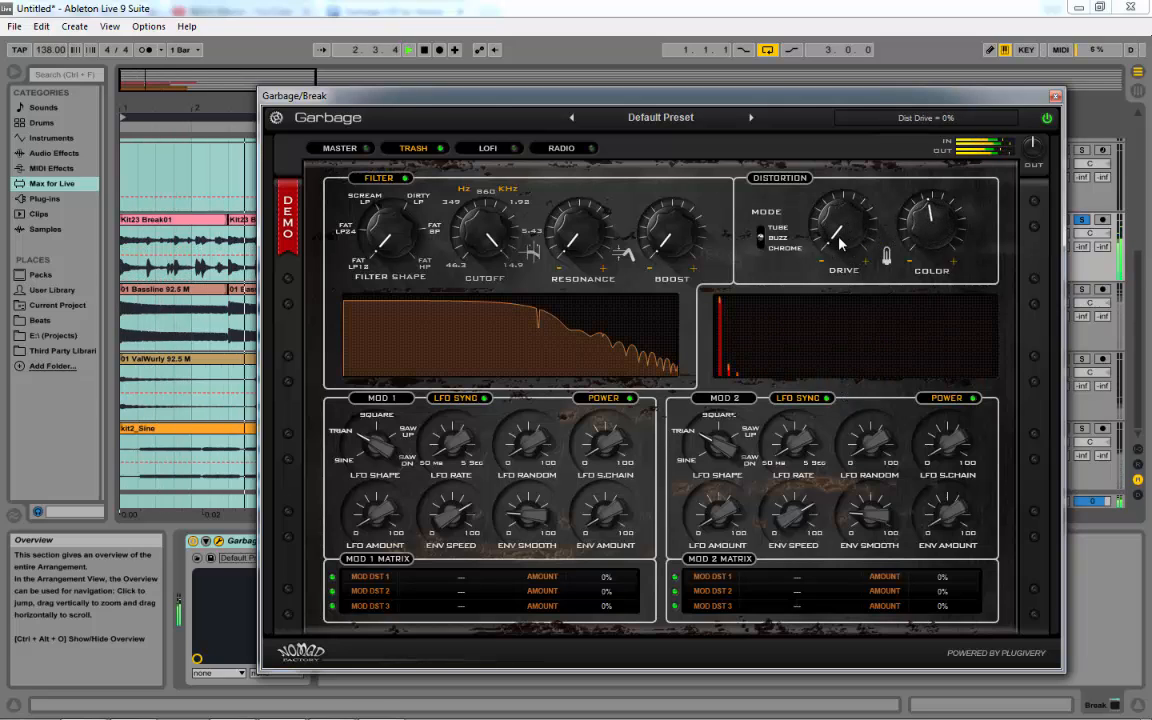
pyautogui.moveTo(842, 224); pyautogui.dragTo(830, 147)
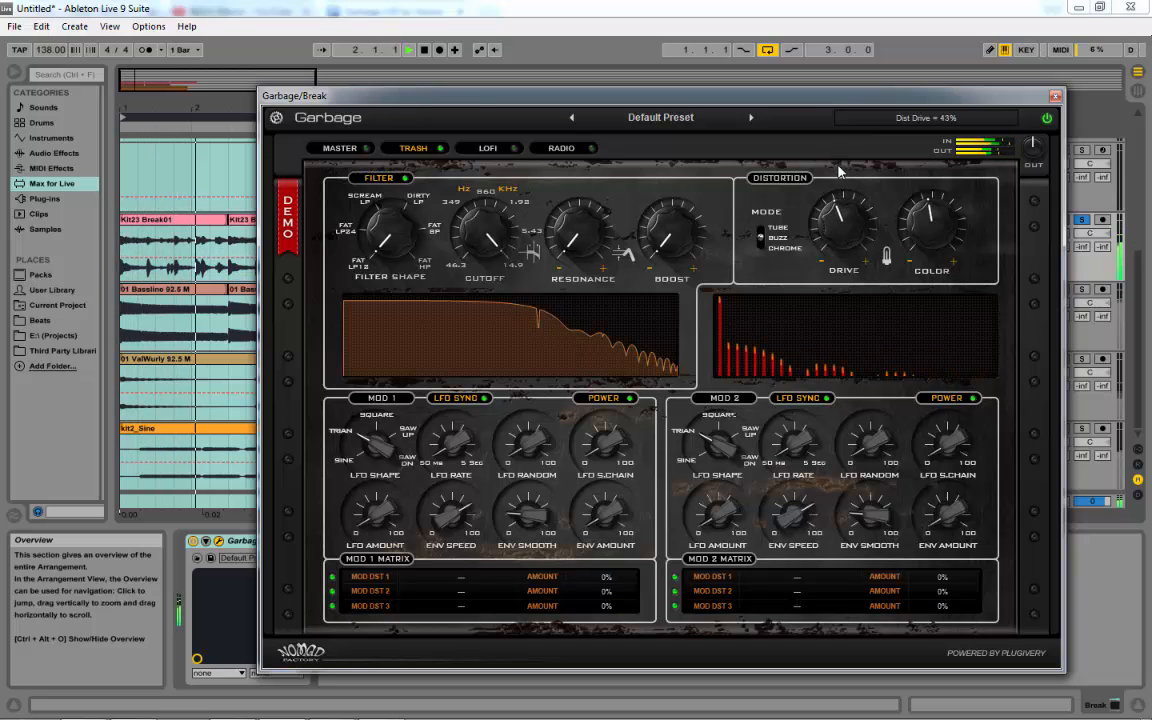
# Step: Raise the color of the Buzz distortion and reduce its drive while listening
pyautogui.click(933, 223)
pyautogui.moveTo(933, 223); pyautogui.dragTo(930, 160)
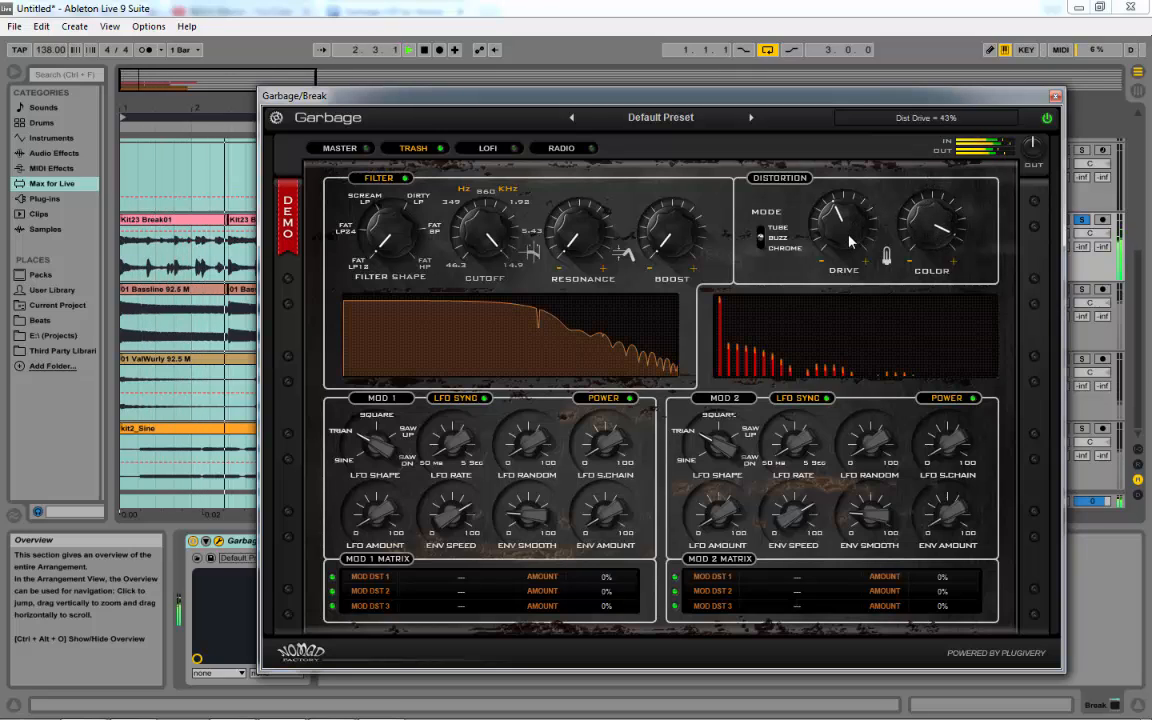
pyautogui.moveTo(856, 249)
pyautogui.mouseDown()
pyautogui.moveTo(846, 193)
pyautogui.moveTo(849, 270)
pyautogui.mouseUp()
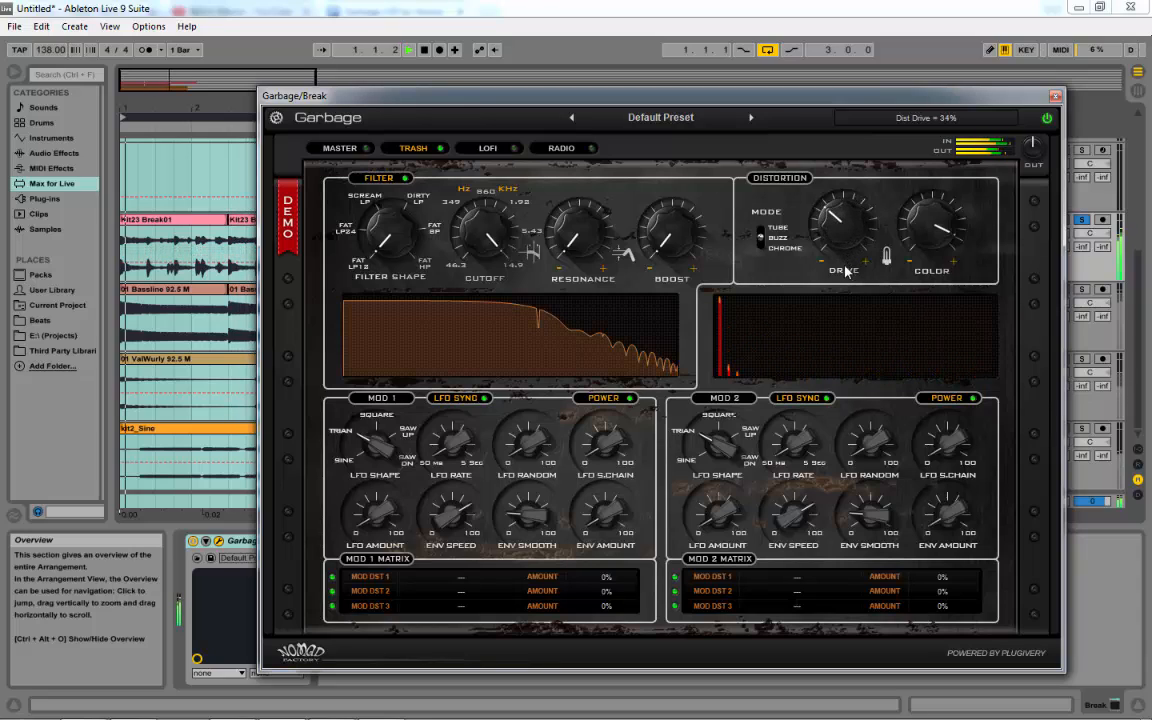
# Step: Set the distortion mode to Chrome and audition it from 0% drive and 48% color up to 75% drive and 80% color
pyautogui.click(762, 242)
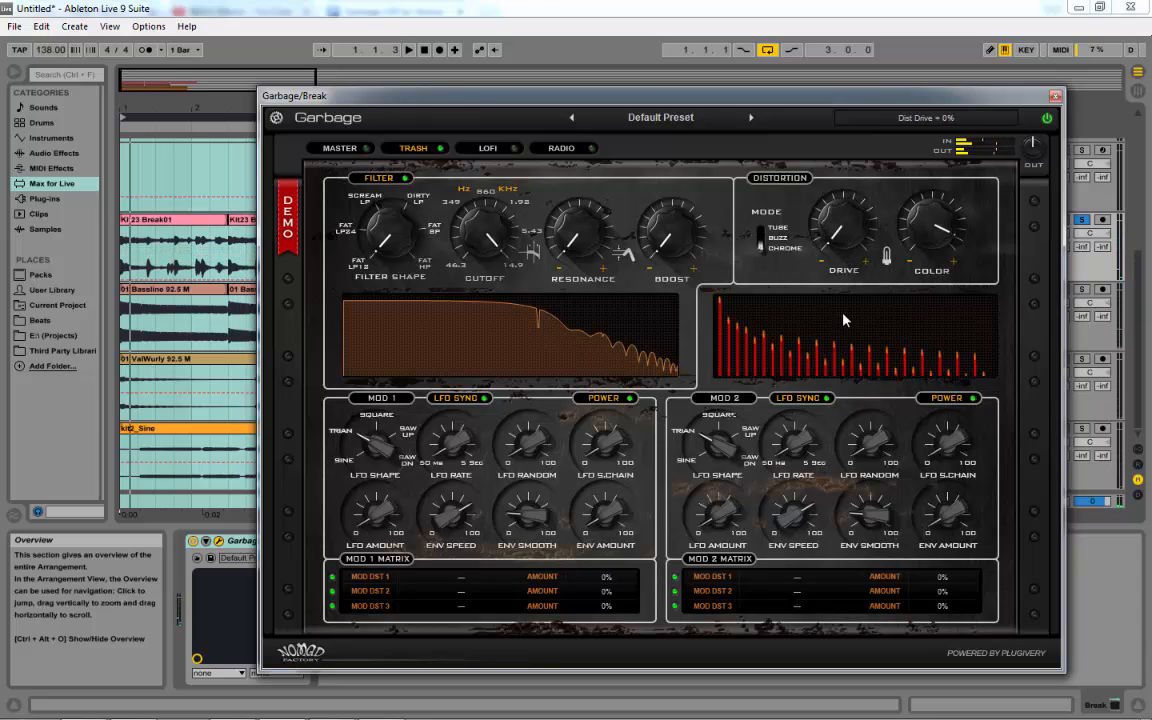
pyautogui.press('space')
pyautogui.moveTo(928, 228); pyautogui.dragTo(915, 293)
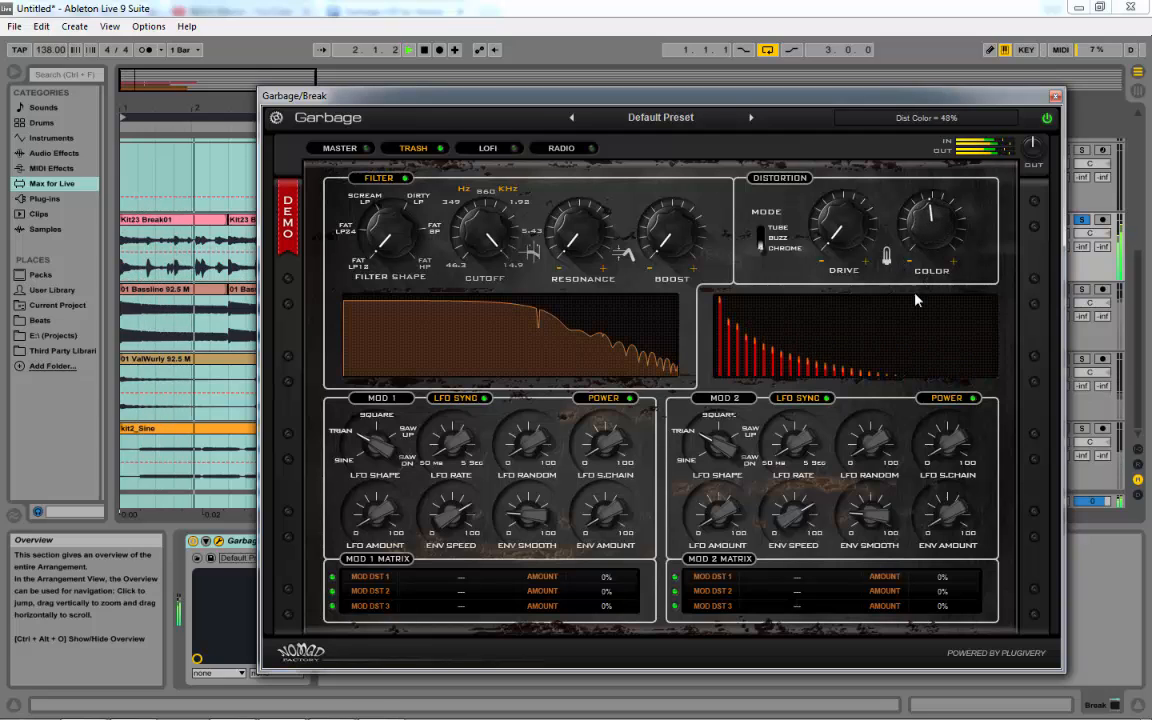
pyautogui.moveTo(843, 225); pyautogui.dragTo(838, 110)
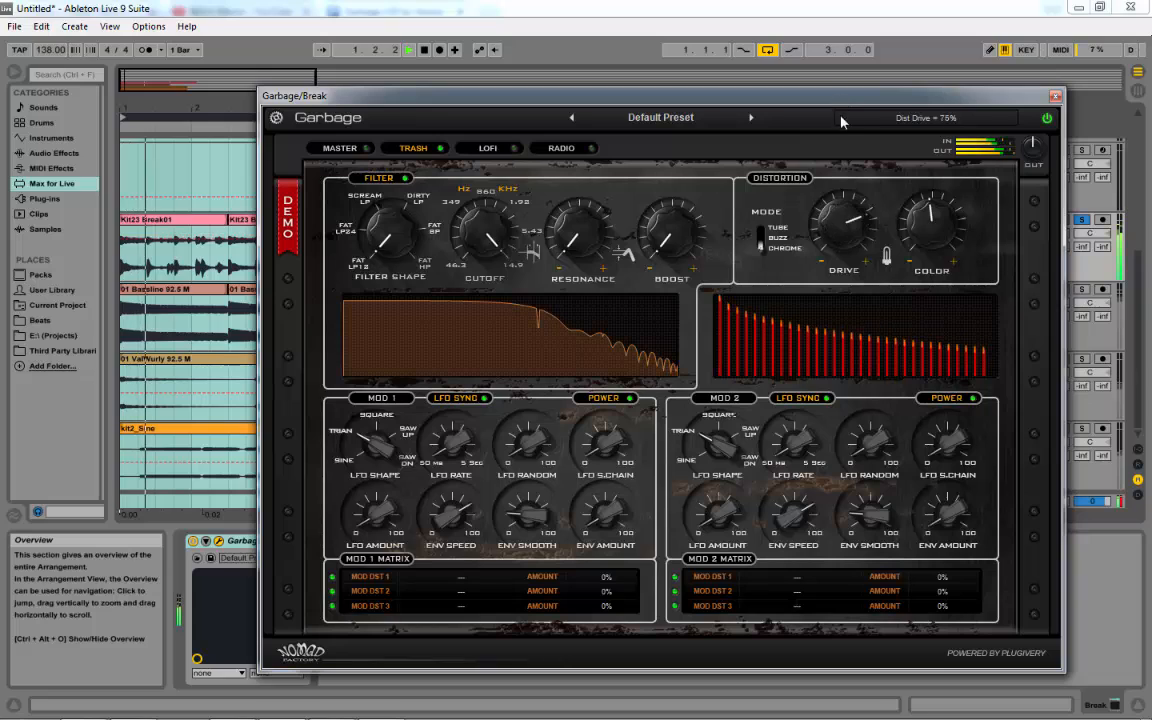
pyautogui.moveTo(930, 224); pyautogui.dragTo(942, 188)
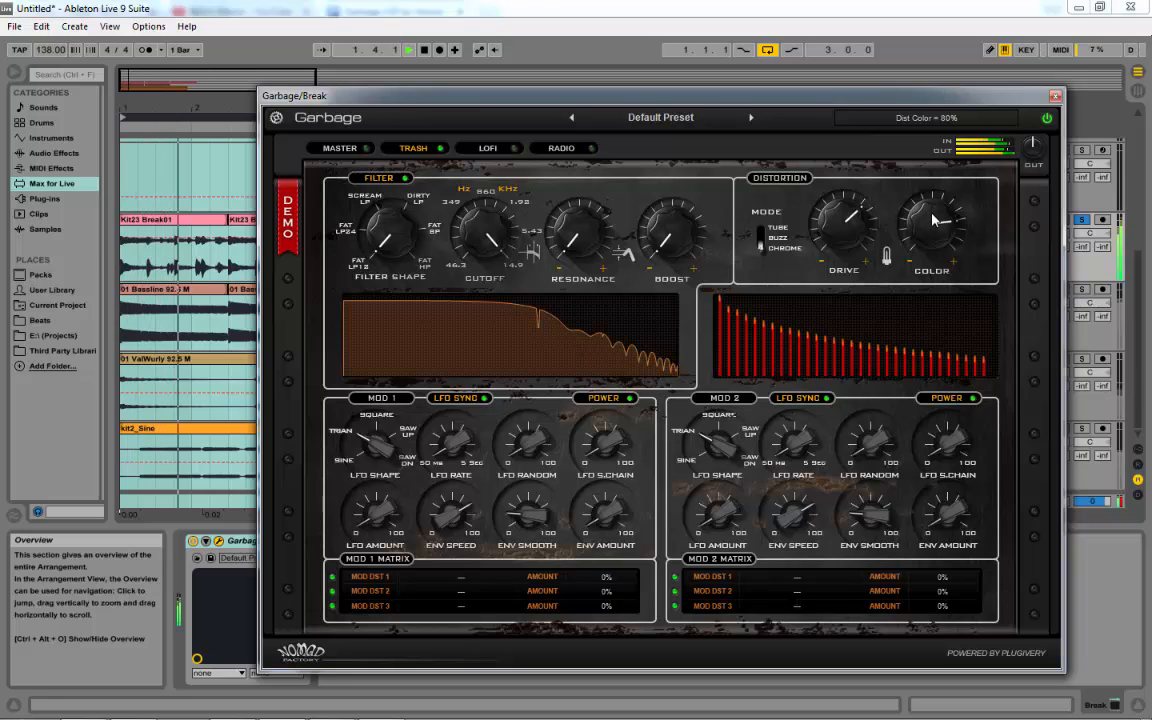
pyautogui.press('space')
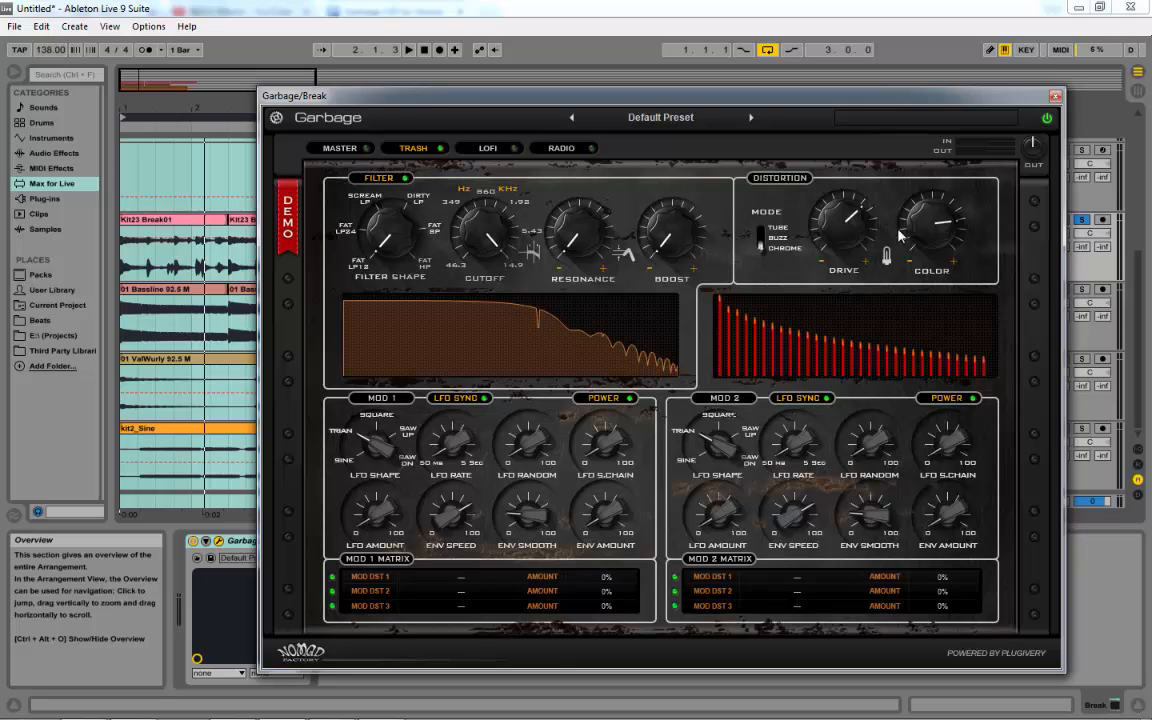
# Step: Reset the distortion to Tube mode with both drive and color at 0%
pyautogui.moveTo(832, 227)
pyautogui.click(763, 239)
pyautogui.moveTo(851, 212); pyautogui.dragTo(857, 405)
pyautogui.moveTo(938, 272); pyautogui.dragTo(931, 334)
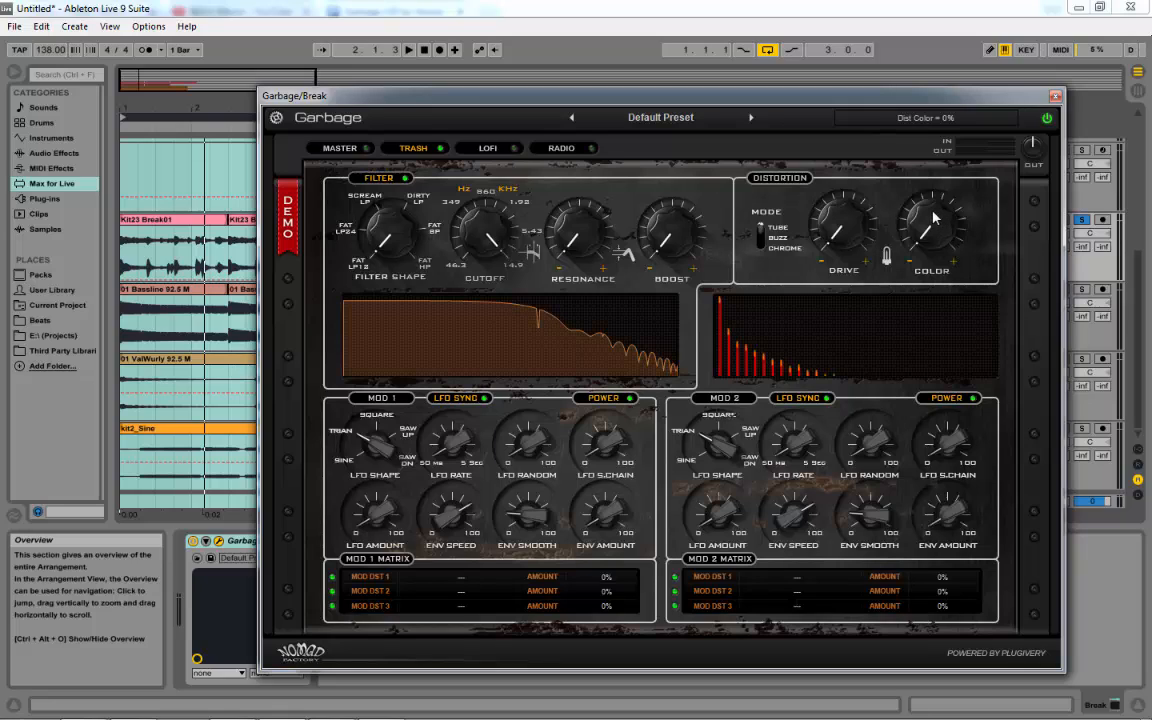
# Step: Open the LoFi page of the plug-in and briefly play the break with its default settings
pyautogui.click(497, 149)
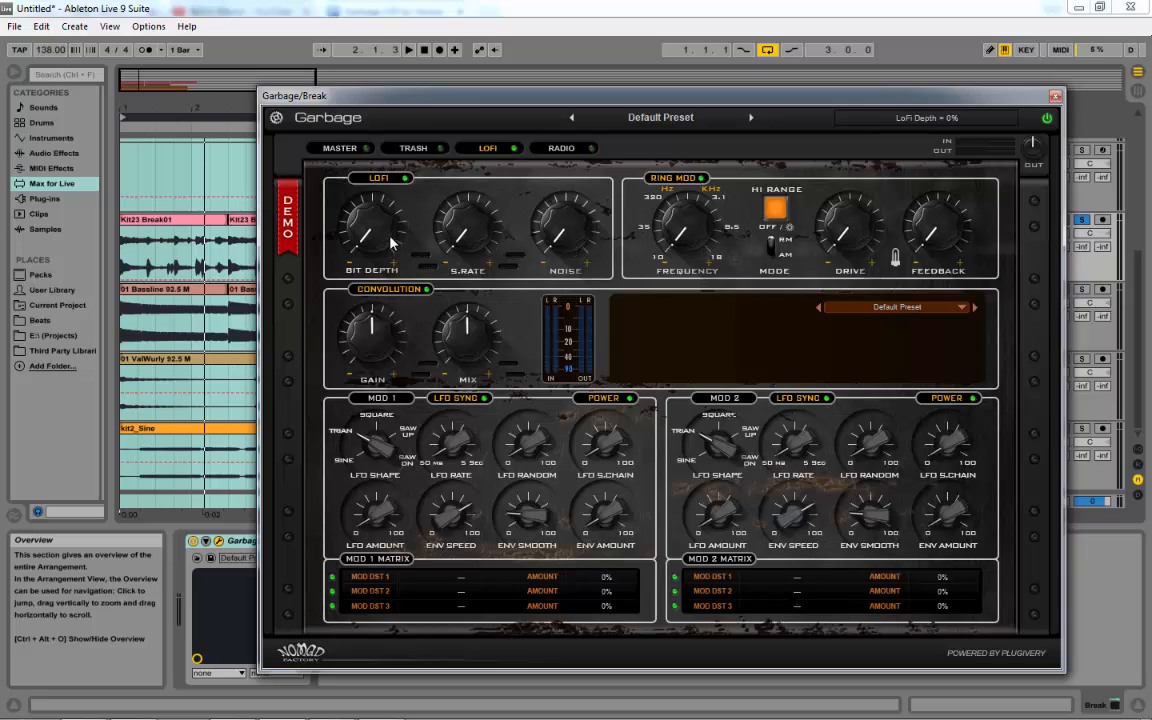
pyautogui.press('space')
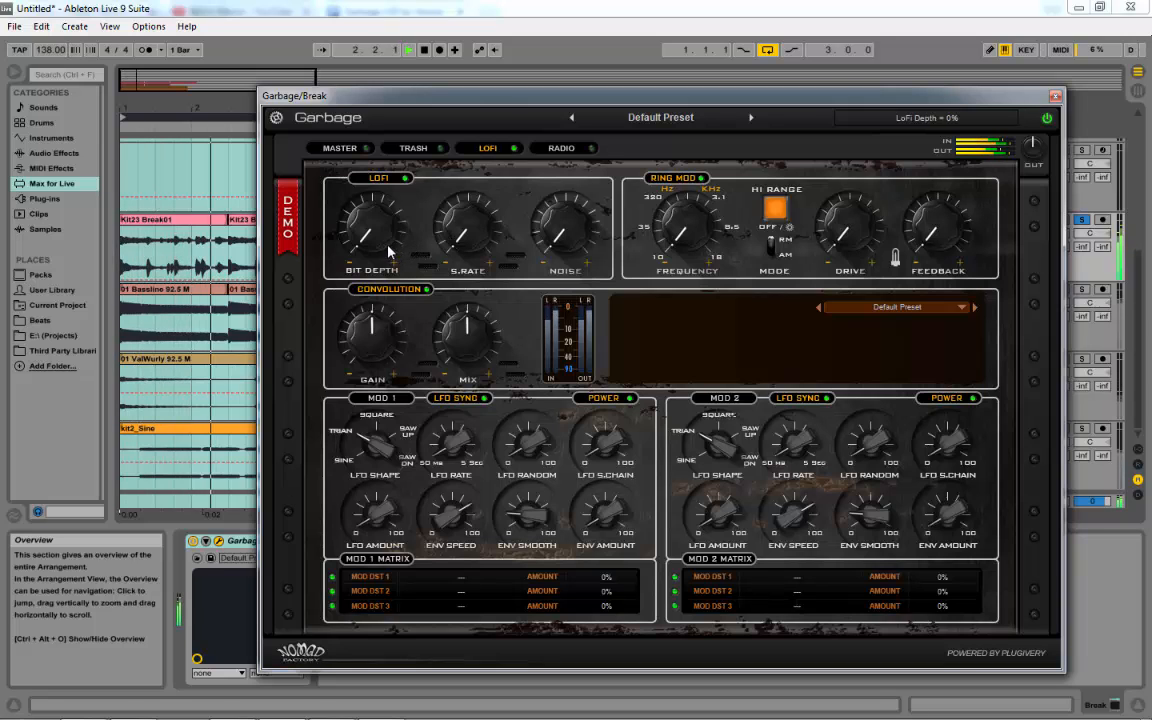
pyautogui.press('space')
# Step: Move the plug-in window aside and delete the Garbage device from the Break track
pyautogui.moveTo(845, 96); pyautogui.dragTo(989, 233)
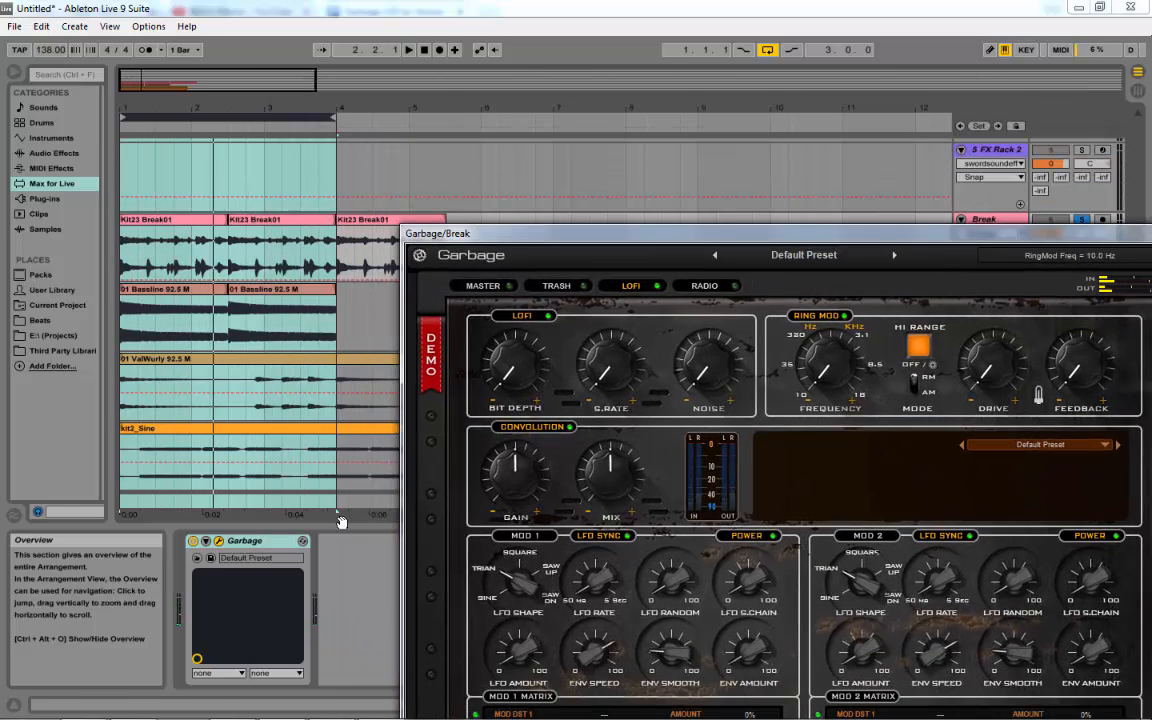
pyautogui.click(240, 545)
pyautogui.rightClick(240, 545)
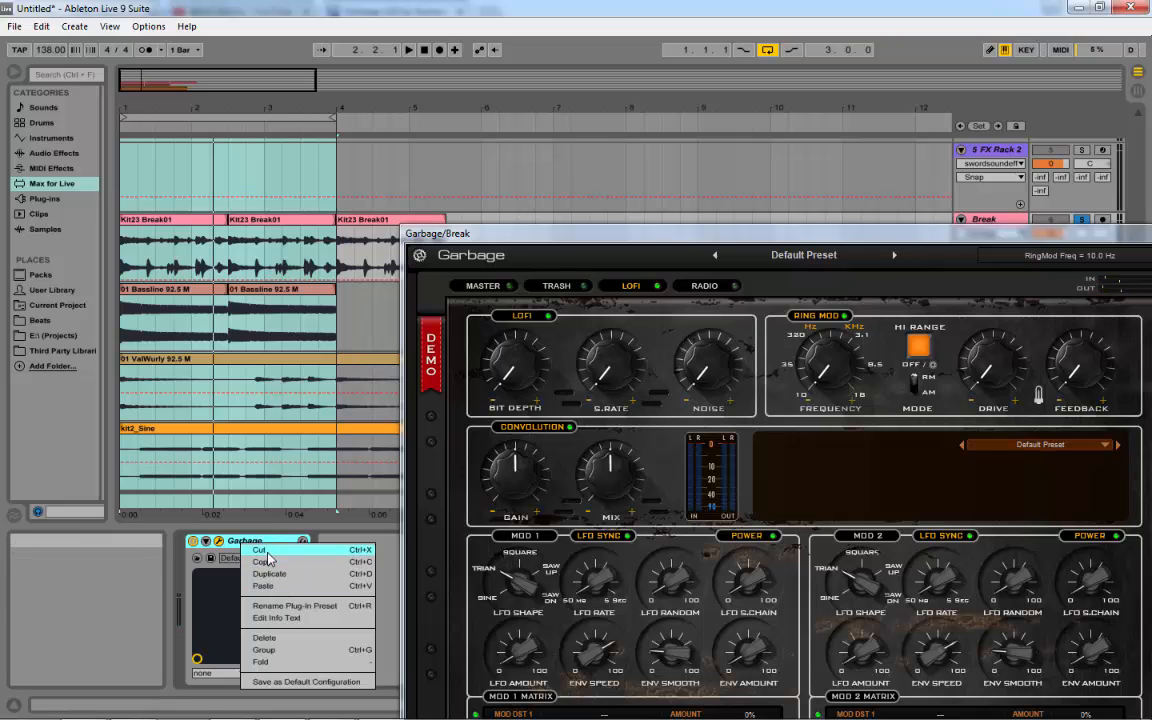
pyautogui.click(302, 541)
pyautogui.press('Delete')
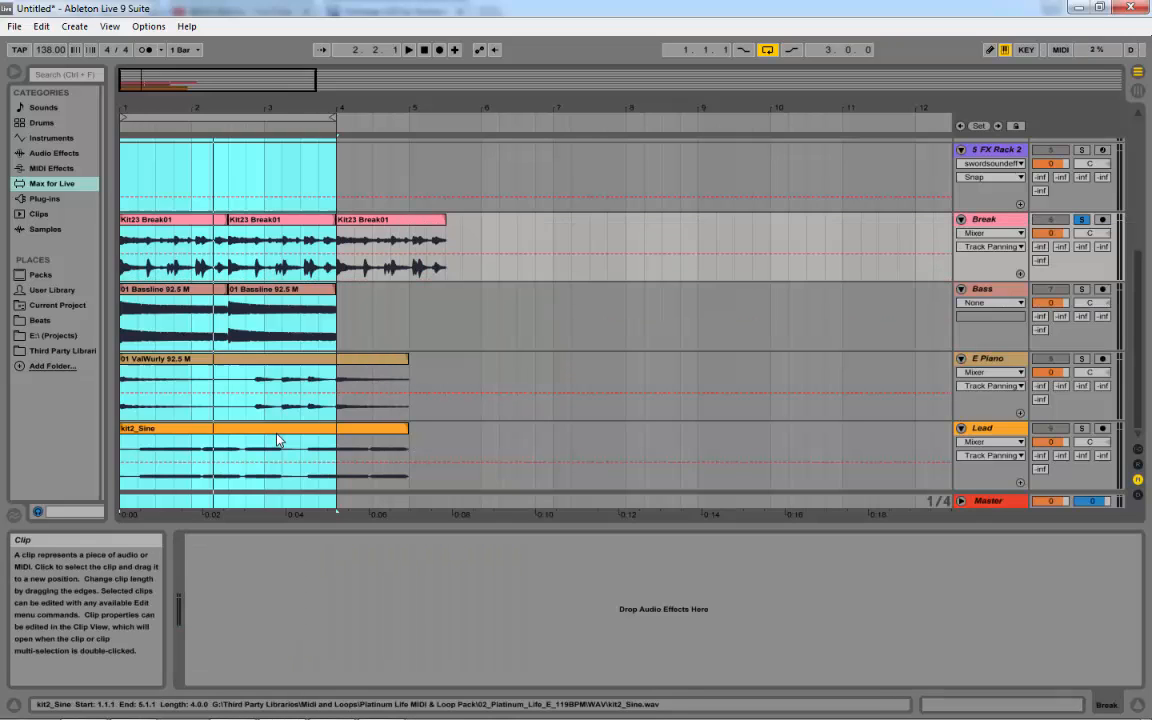
# Step: Extend the arrangement loop to four bars so it ends with the kit2_Sine clip on the Lead track
pyautogui.click(361, 434)
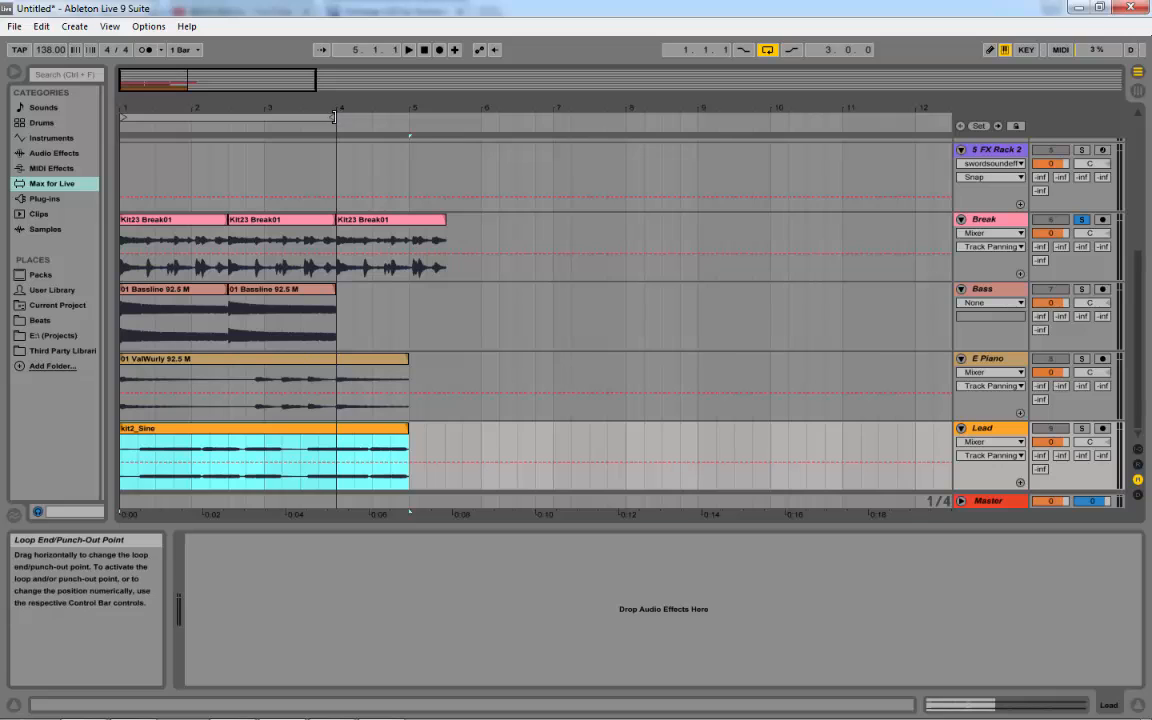
pyautogui.moveTo(336, 118); pyautogui.dragTo(409, 134)
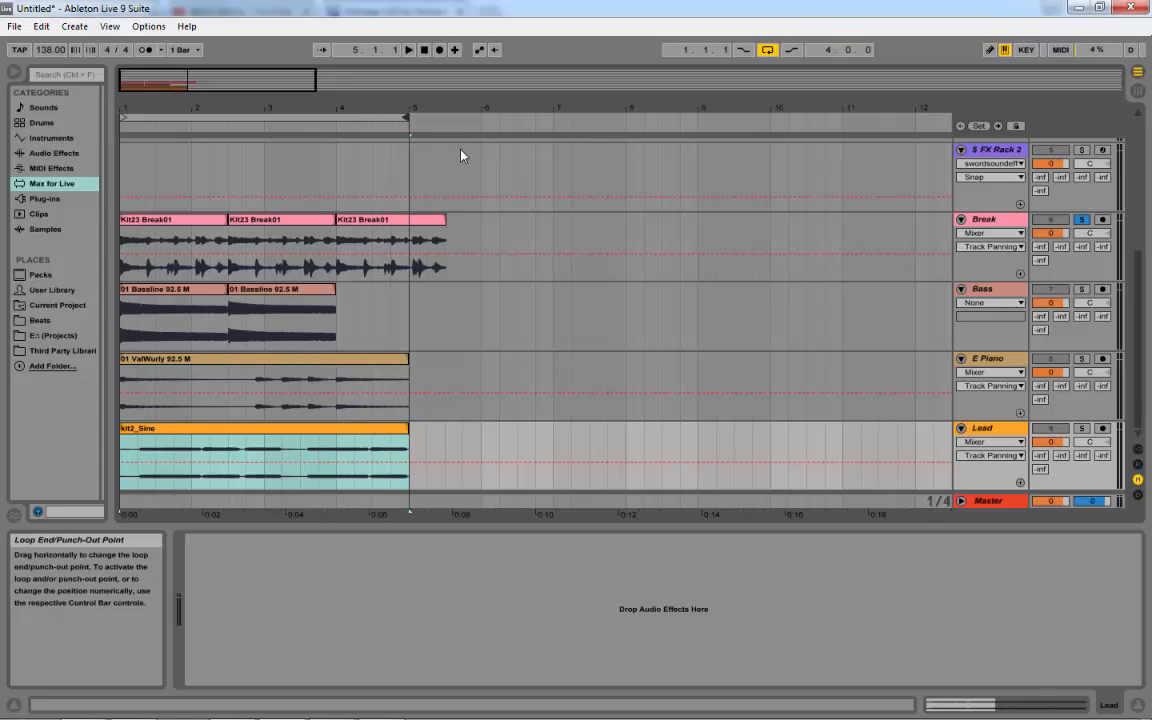
# Step: Solo the Lead track, add the Garbage plug-in to it and play the loop with the plug-in window in view
pyautogui.click(1081, 428)
pyautogui.rightClick(548, 646)
pyautogui.click(585, 645)
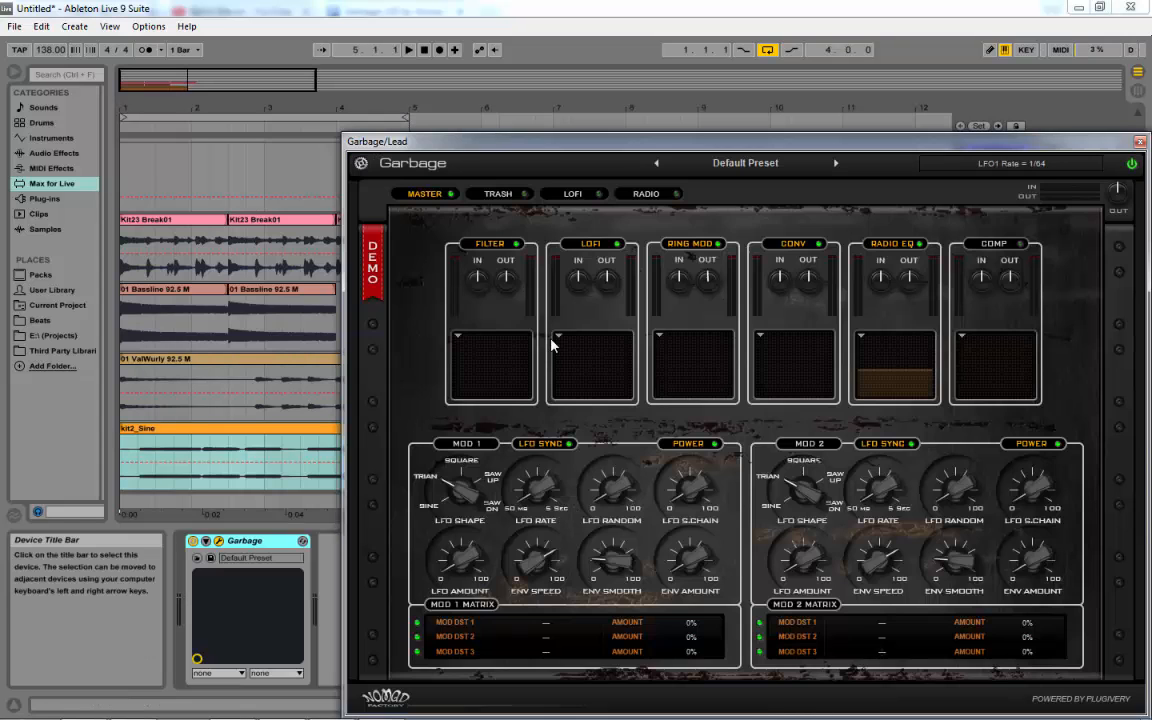
pyautogui.press('space')
pyautogui.moveTo(820, 143); pyautogui.dragTo(703, 83)
# Step: On the LoFi page, raise the bit depth control to about 48% and the sample rate control to about 14%
pyautogui.click(455, 133)
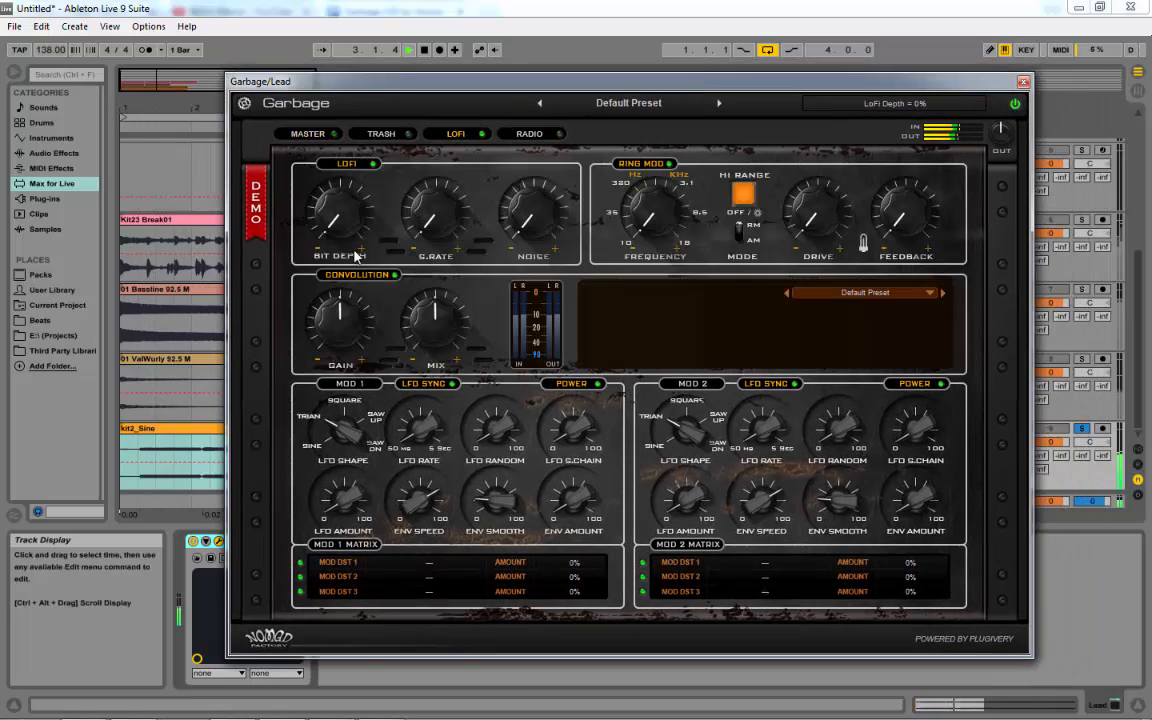
pyautogui.moveTo(346, 231); pyautogui.dragTo(332, 204)
pyautogui.moveTo(333, 187); pyautogui.dragTo(334, 148)
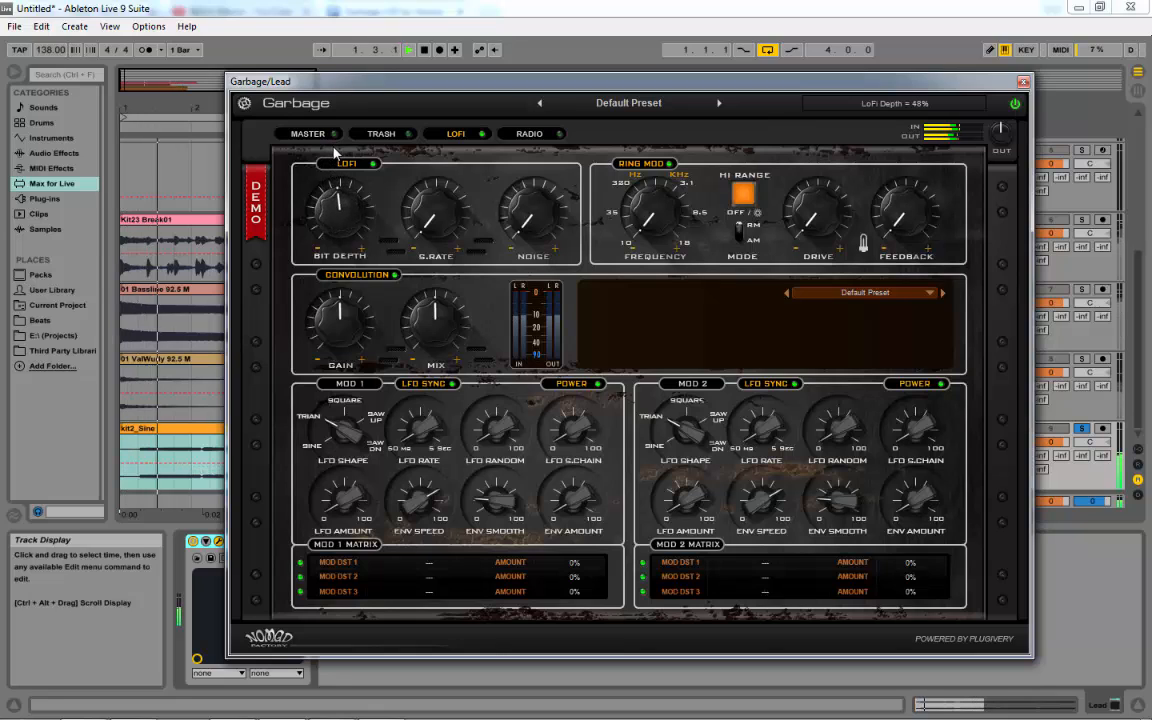
pyautogui.moveTo(422, 186); pyautogui.dragTo(422, 183)
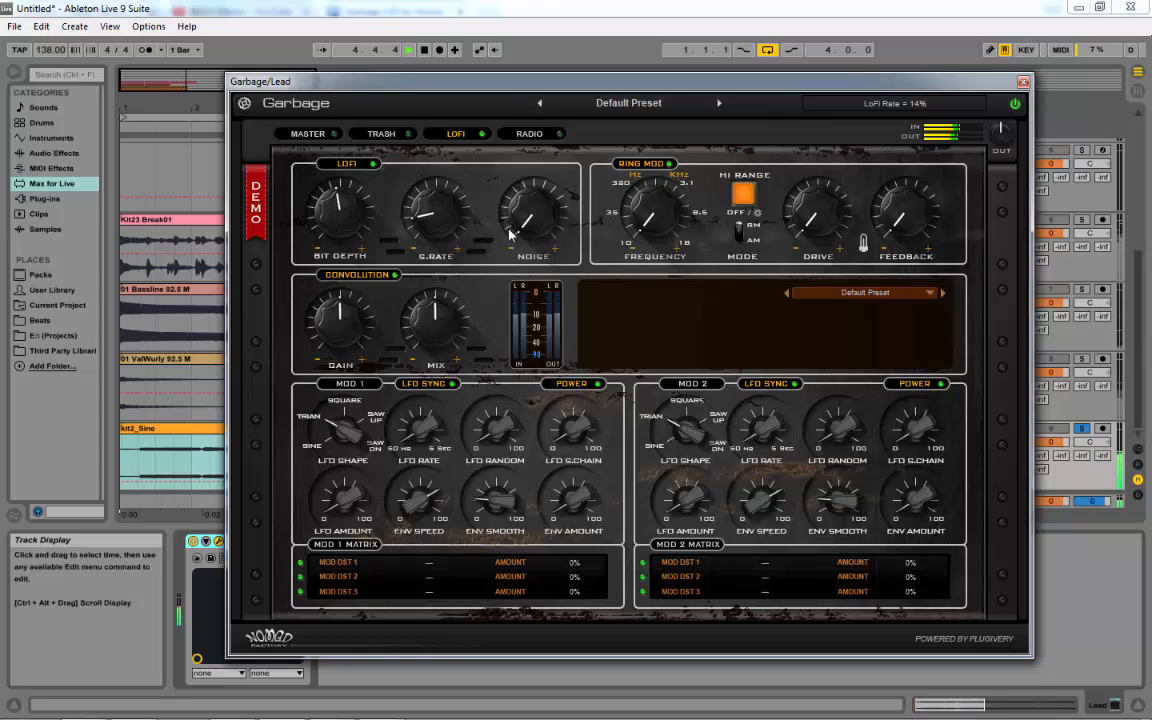
# Step: Lower the LoFi bit depth control, sweep the sample rate up to 84% and back to 28%, and toggle the LoFi section's power
pyautogui.moveTo(510, 229)
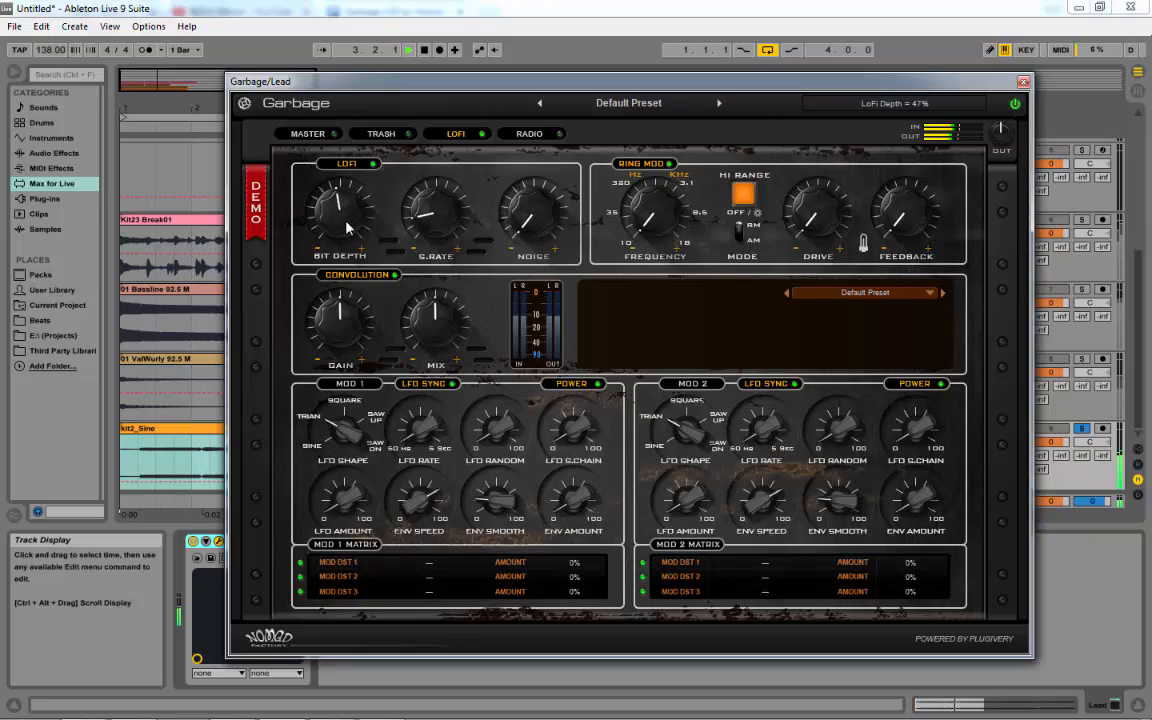
pyautogui.moveTo(347, 227); pyautogui.dragTo(349, 241)
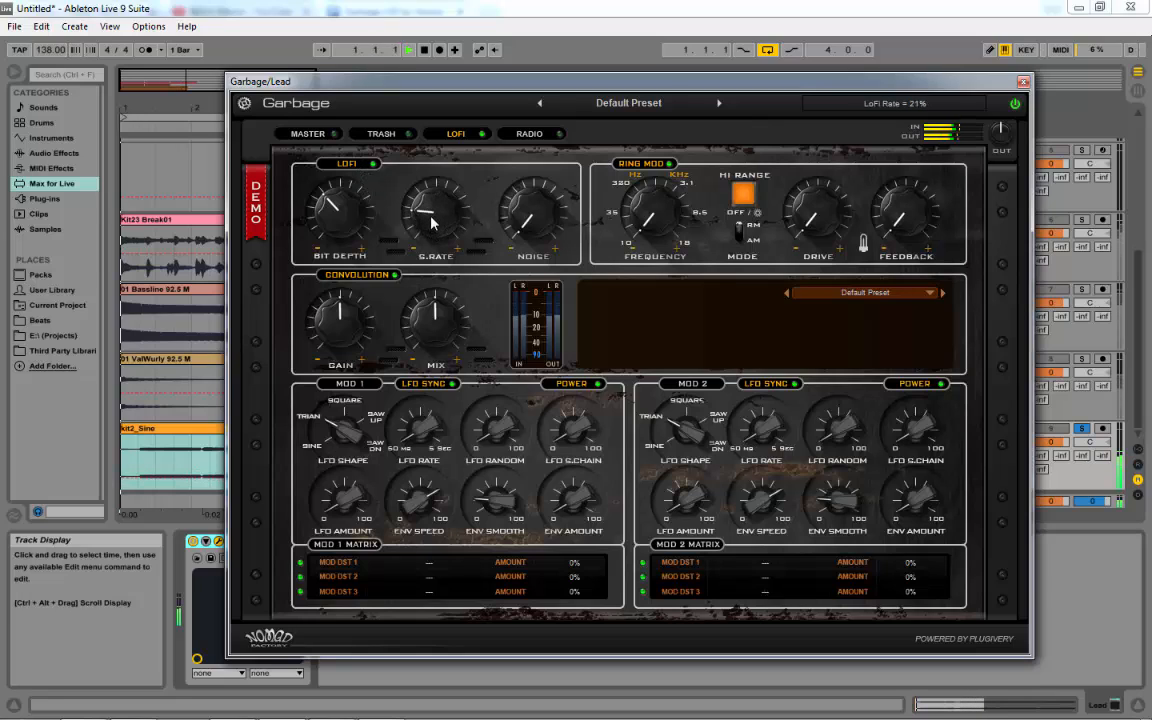
pyautogui.moveTo(432, 220); pyautogui.dragTo(444, 150)
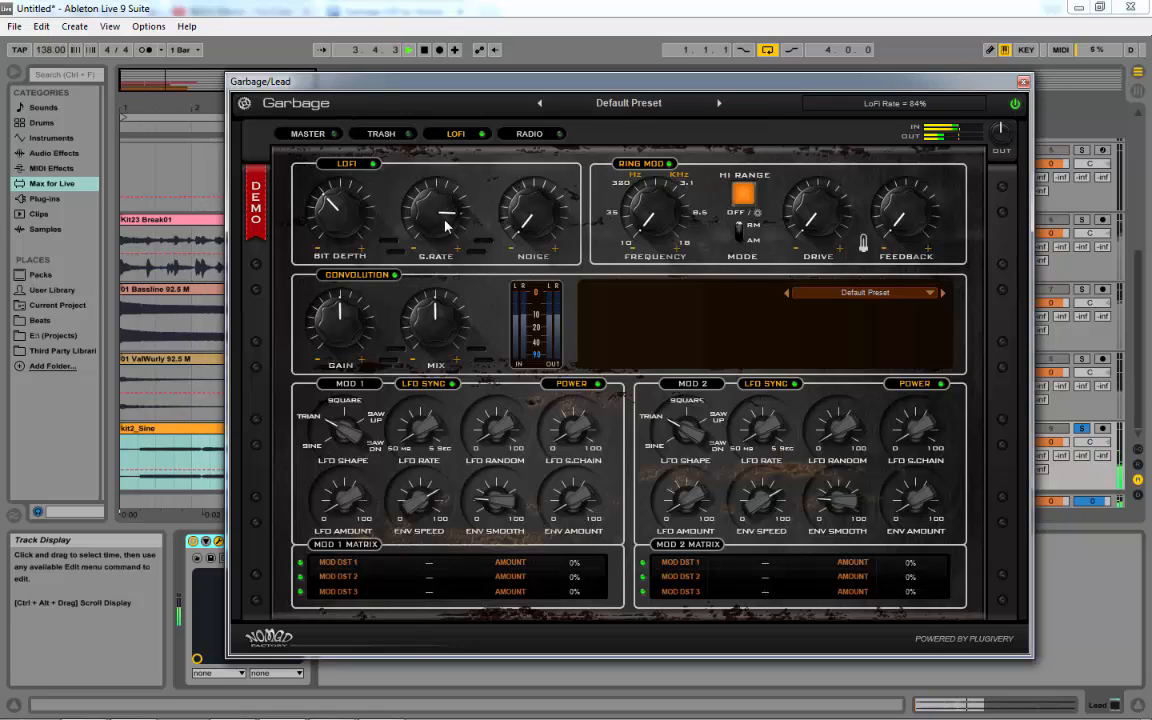
pyautogui.moveTo(446, 226); pyautogui.dragTo(437, 310)
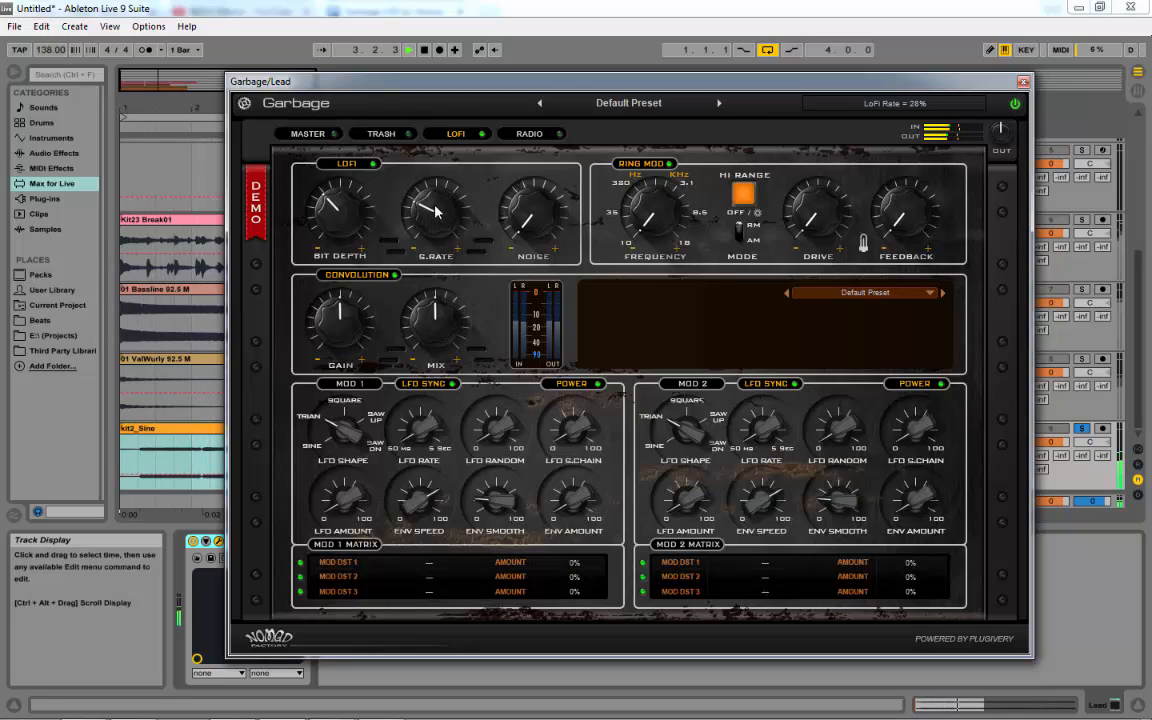
pyautogui.click(374, 164)
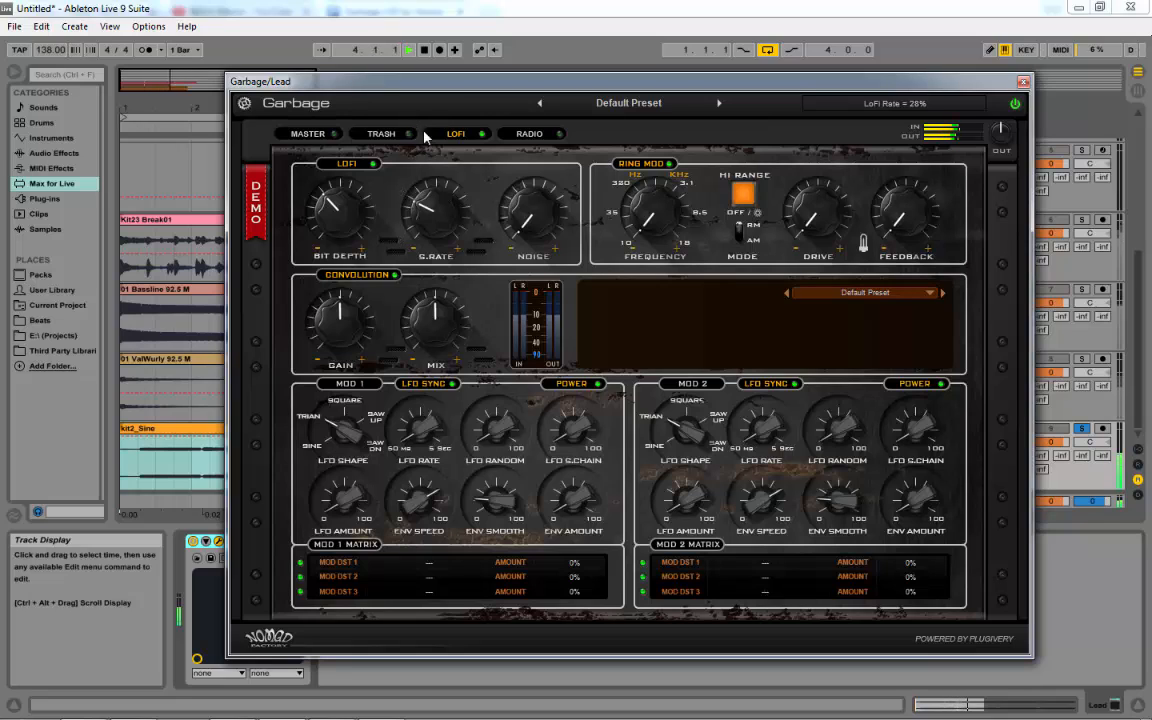
# Step: On the Trash page, set the filter shape to Fat LP24, raise resonance and boost, and bring the cutoff to about 415 Hz
pyautogui.click(407, 136)
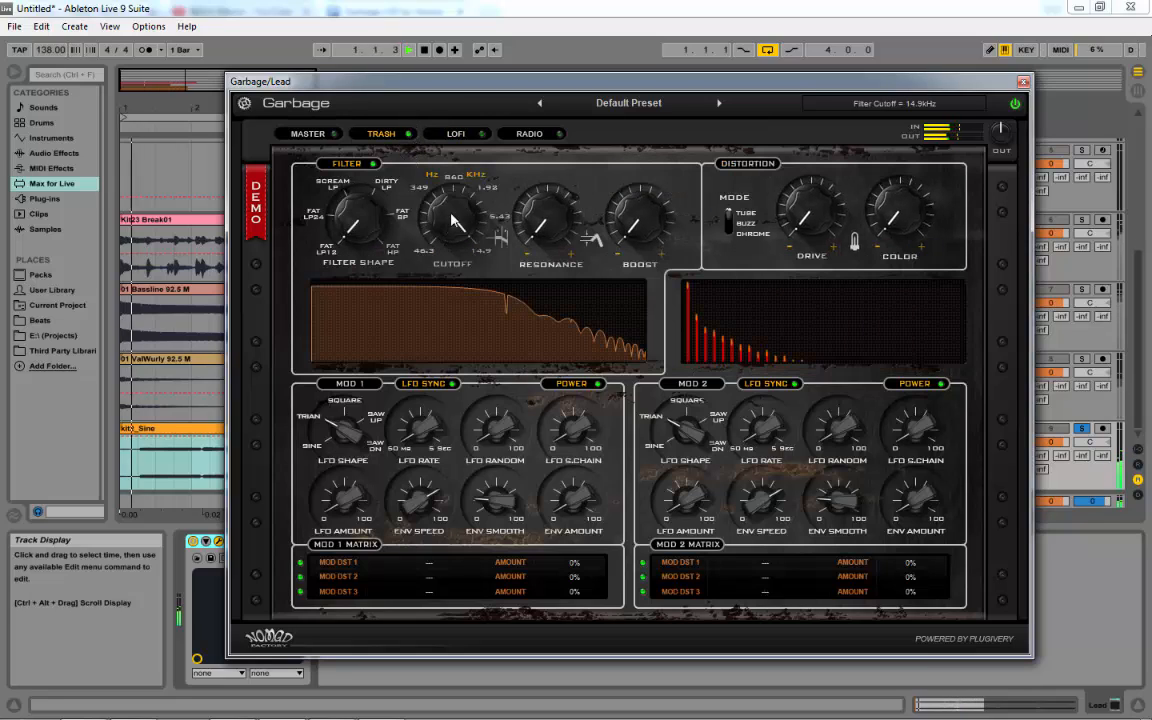
pyautogui.moveTo(450, 265); pyautogui.dragTo(455, 300)
pyautogui.moveTo(553, 242); pyautogui.dragTo(547, 147)
pyautogui.moveTo(650, 228); pyautogui.dragTo(629, 99)
pyautogui.moveTo(452, 226); pyautogui.dragTo(455, 253)
pyautogui.moveTo(347, 214); pyautogui.dragTo(343, 180)
pyautogui.moveTo(458, 224); pyautogui.dragTo(446, 207)
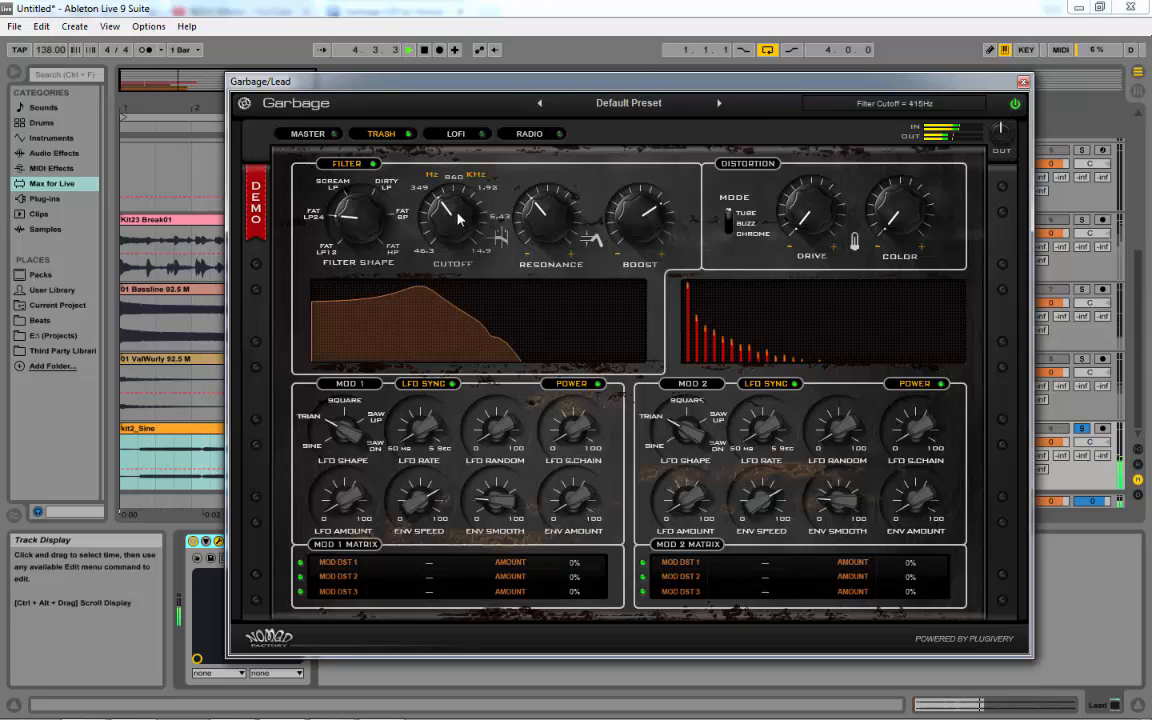
# Step: Alternate between the LoFi and Trash pages and sweep the filter cutoff, leaving it at about 381 Hz
pyautogui.moveTo(574, 229)
pyautogui.click(455, 133)
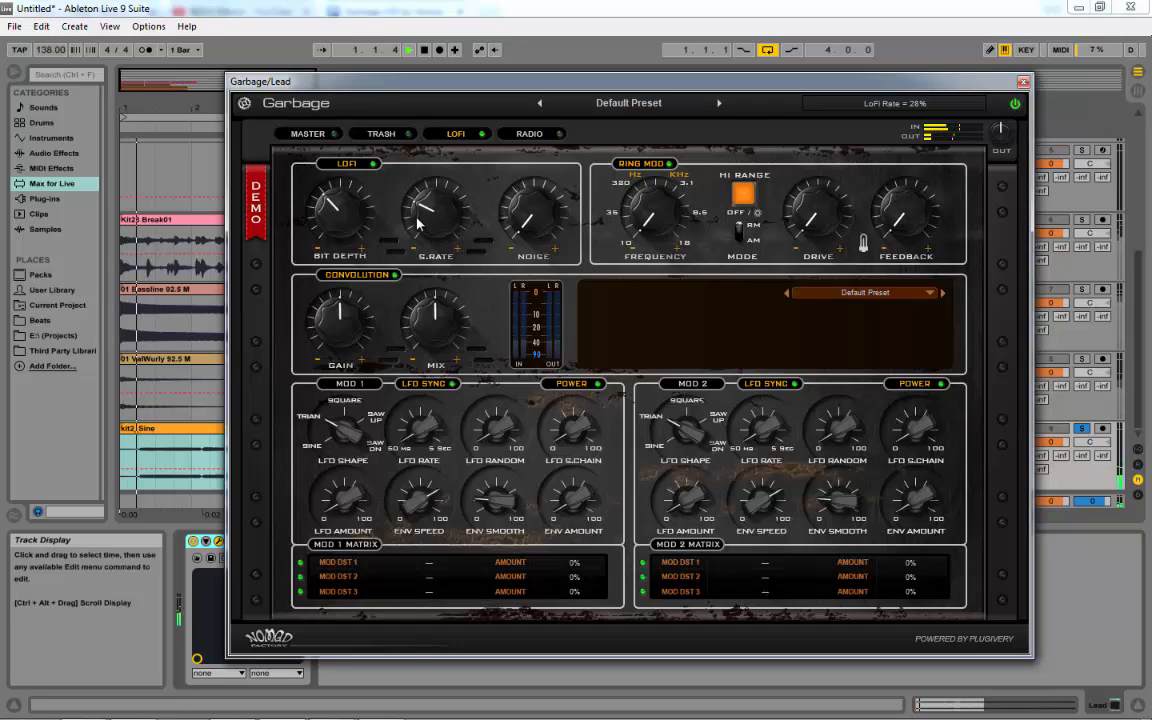
pyautogui.click(381, 133)
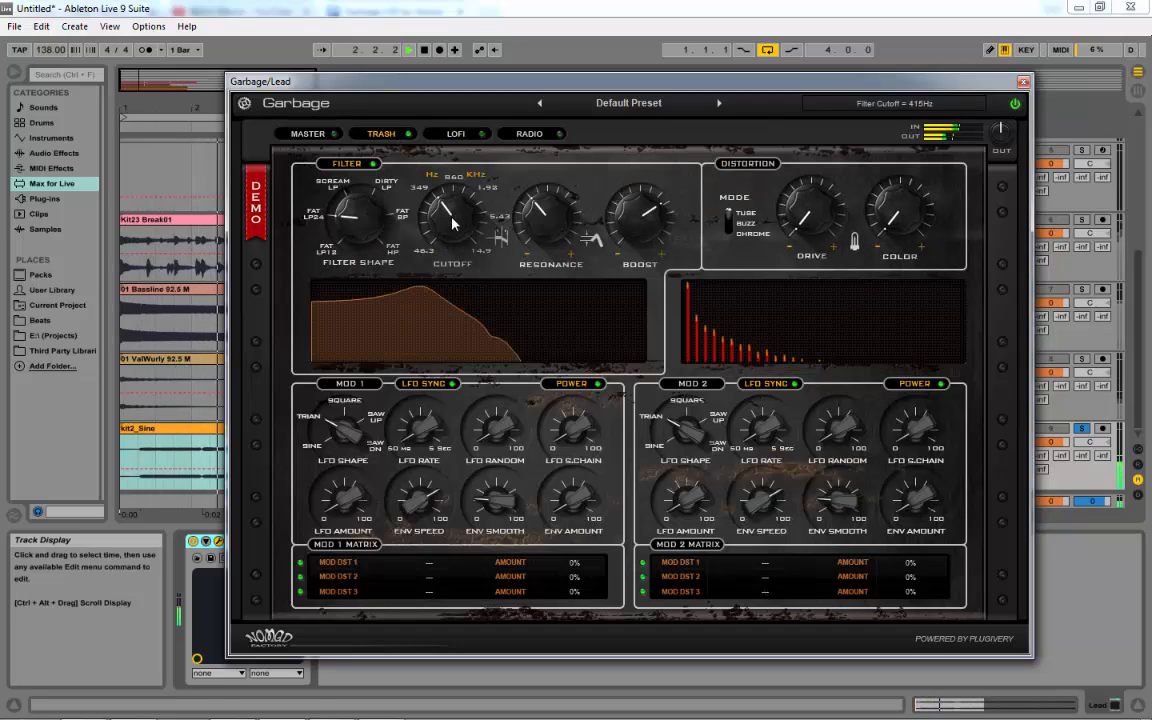
pyautogui.moveTo(451, 212)
pyautogui.mouseDown()
pyautogui.moveTo(452, 231)
pyautogui.moveTo(452, 221)
pyautogui.mouseUp()
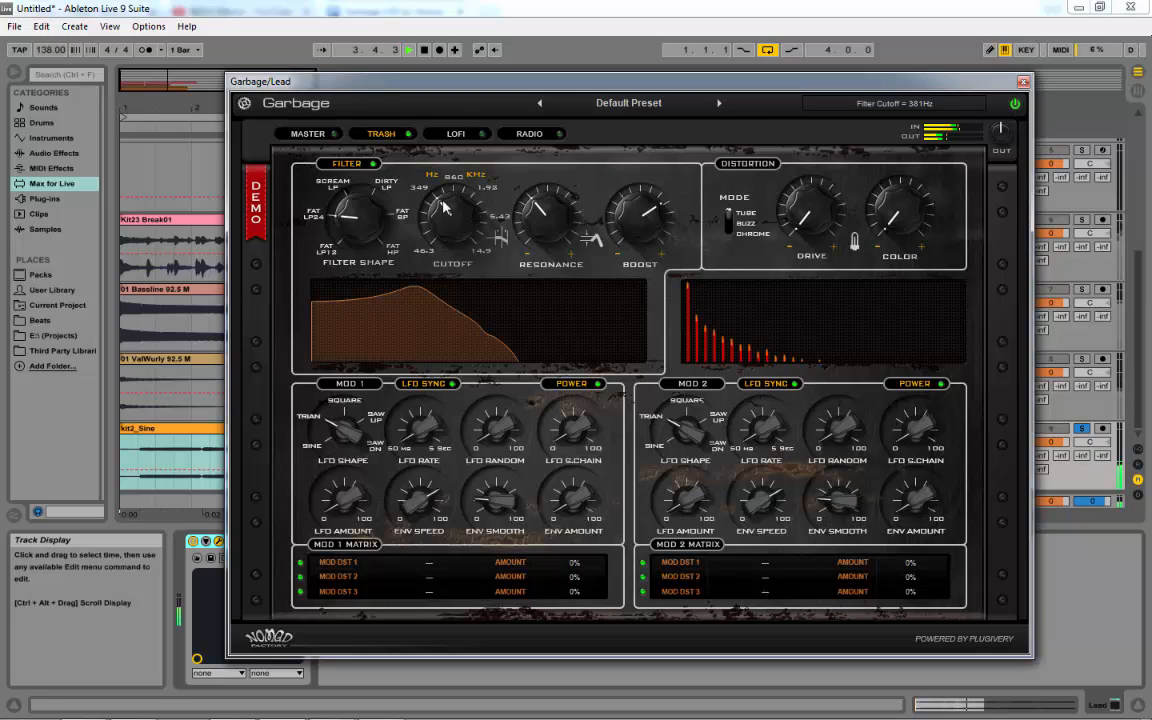
pyautogui.click(467, 135)
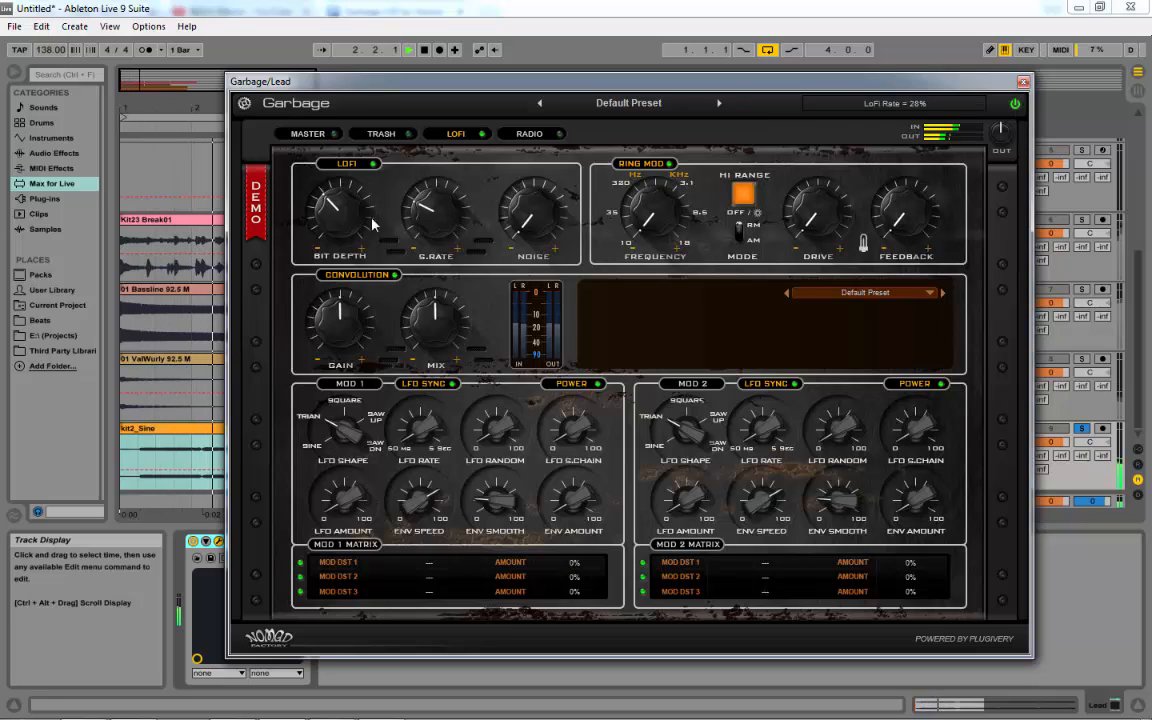
# Step: Reset the Trash page's filter to maximum cutoff, with resonance at minimum and boost at 0%
pyautogui.click(403, 135)
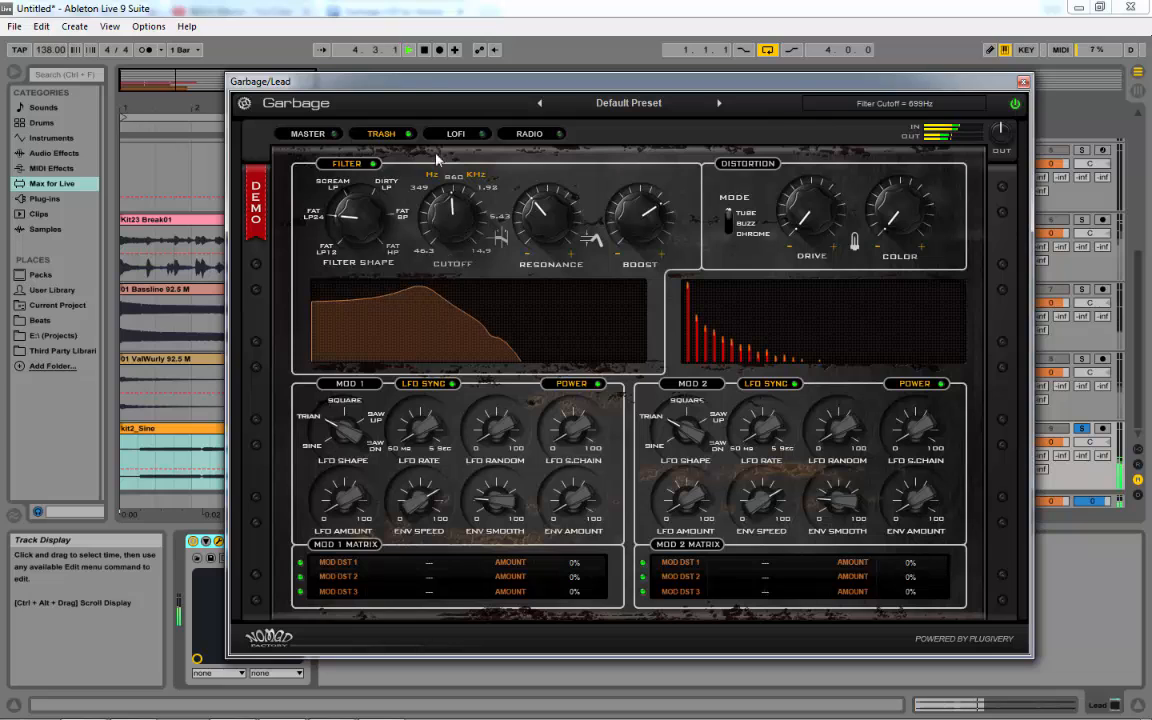
pyautogui.moveTo(428, 168); pyautogui.dragTo(421, 12)
pyautogui.moveTo(550, 231); pyautogui.dragTo(563, 400)
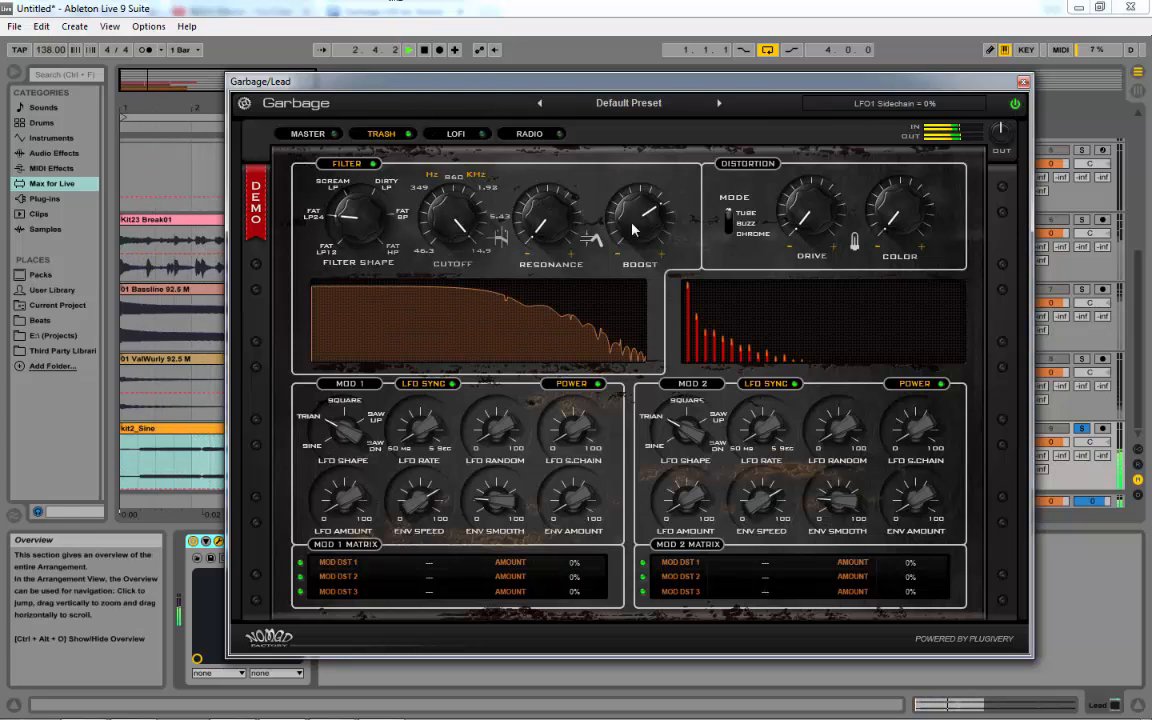
pyautogui.moveTo(653, 231); pyautogui.dragTo(641, 410)
# Step: Reset the LoFi page's bit depth, sample rate and noise controls to their minimum
pyautogui.click(460, 133)
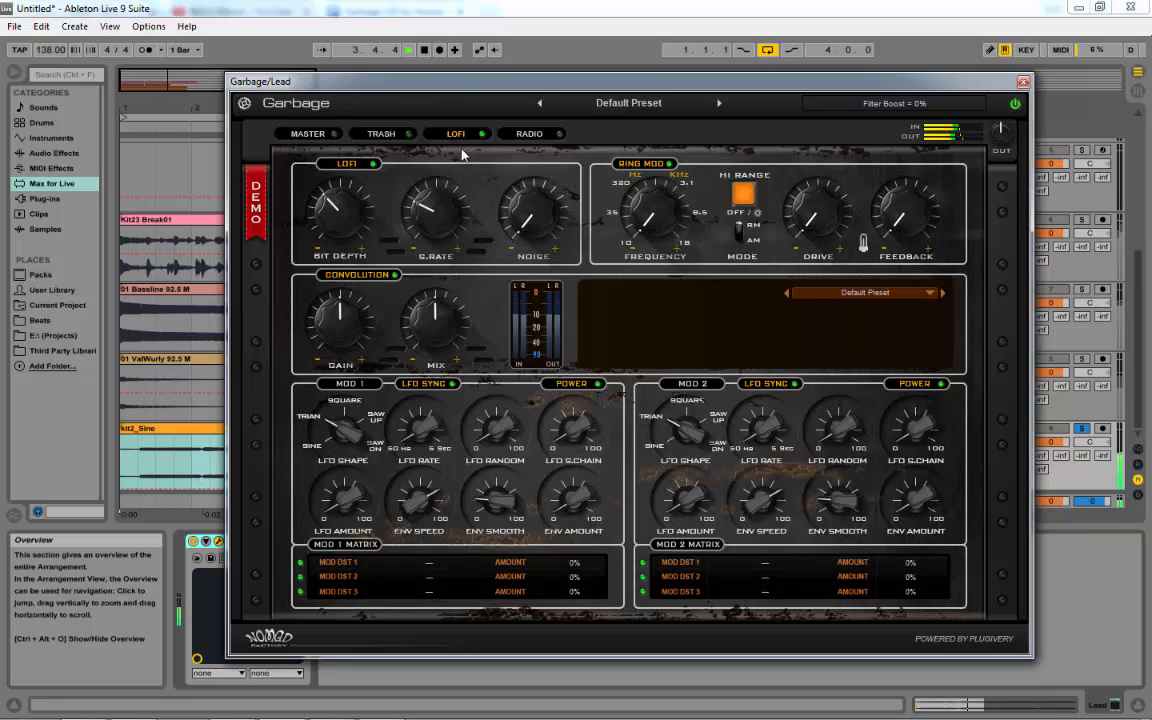
pyautogui.moveTo(325, 214); pyautogui.dragTo(335, 316)
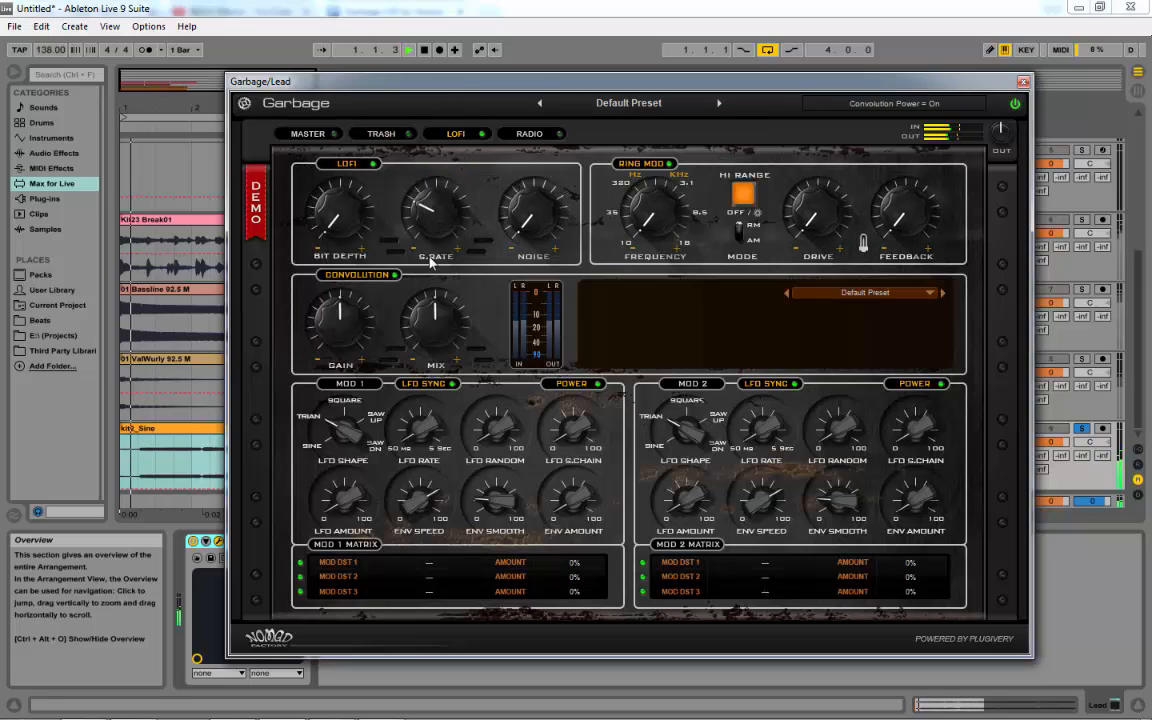
pyautogui.moveTo(432, 215); pyautogui.dragTo(454, 325)
pyautogui.moveTo(532, 215); pyautogui.dragTo(537, 266)
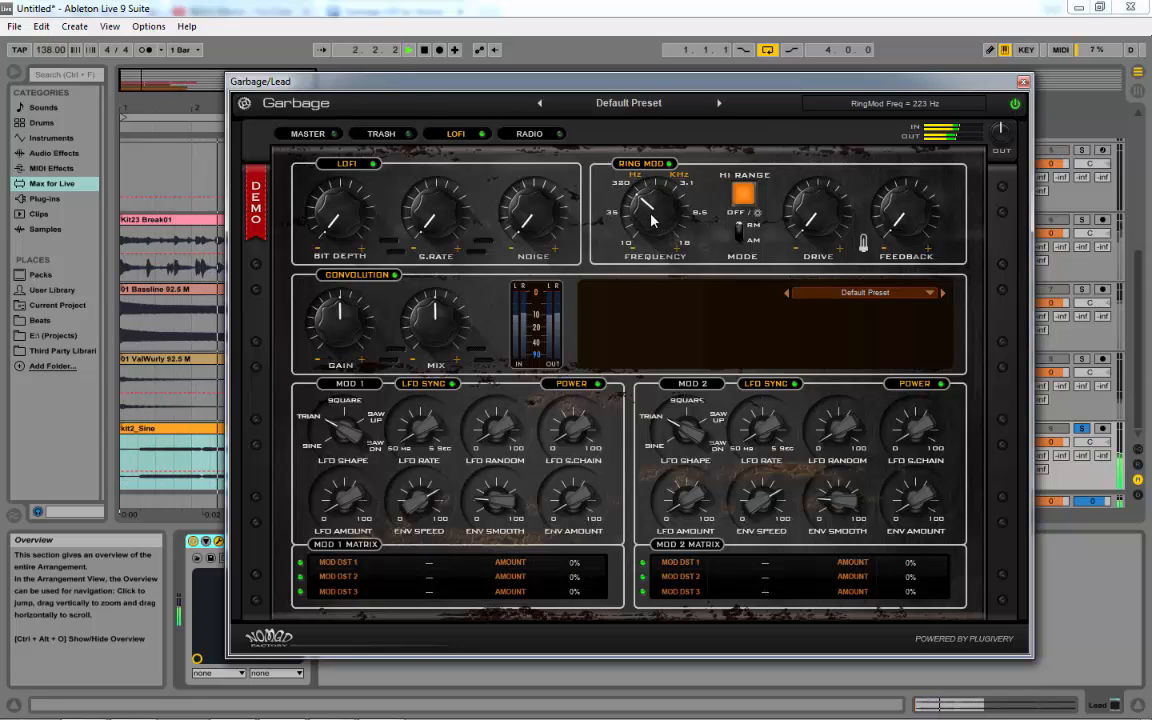
# Step: Sweep the ring modulator's frequency up to about 2.19 kHz, turn off Hi Range and set the frequency to about 5.4 Hz
pyautogui.moveTo(650, 218); pyautogui.dragTo(659, 183)
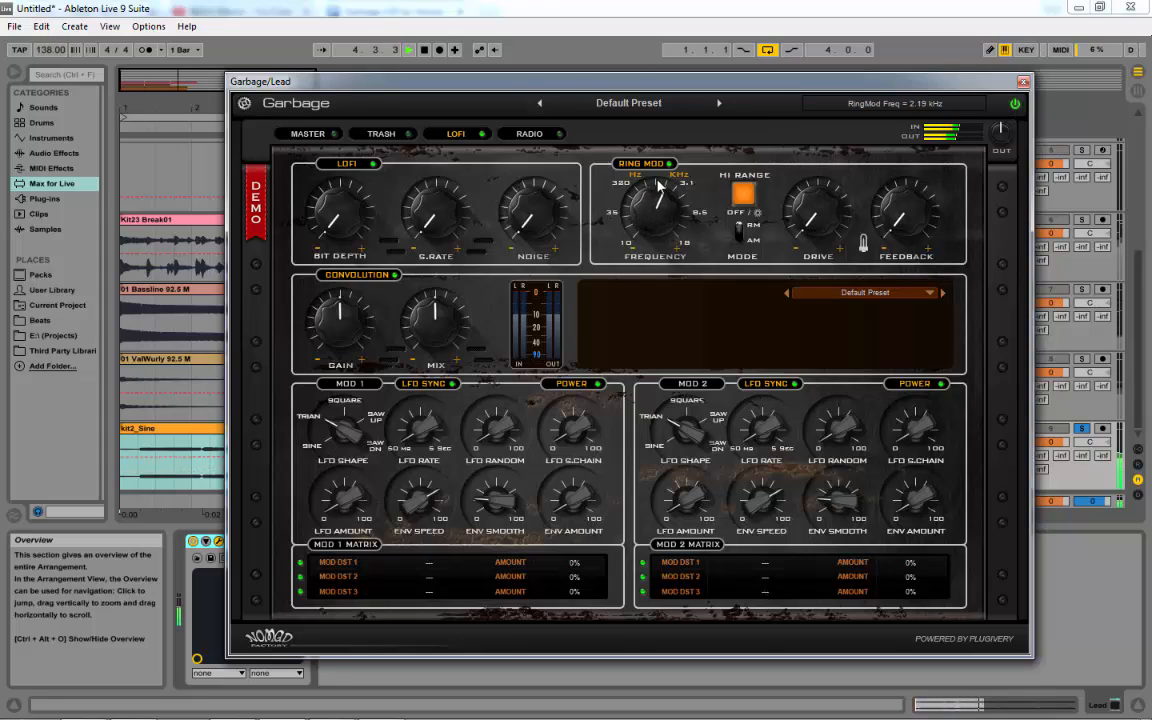
pyautogui.click(741, 199)
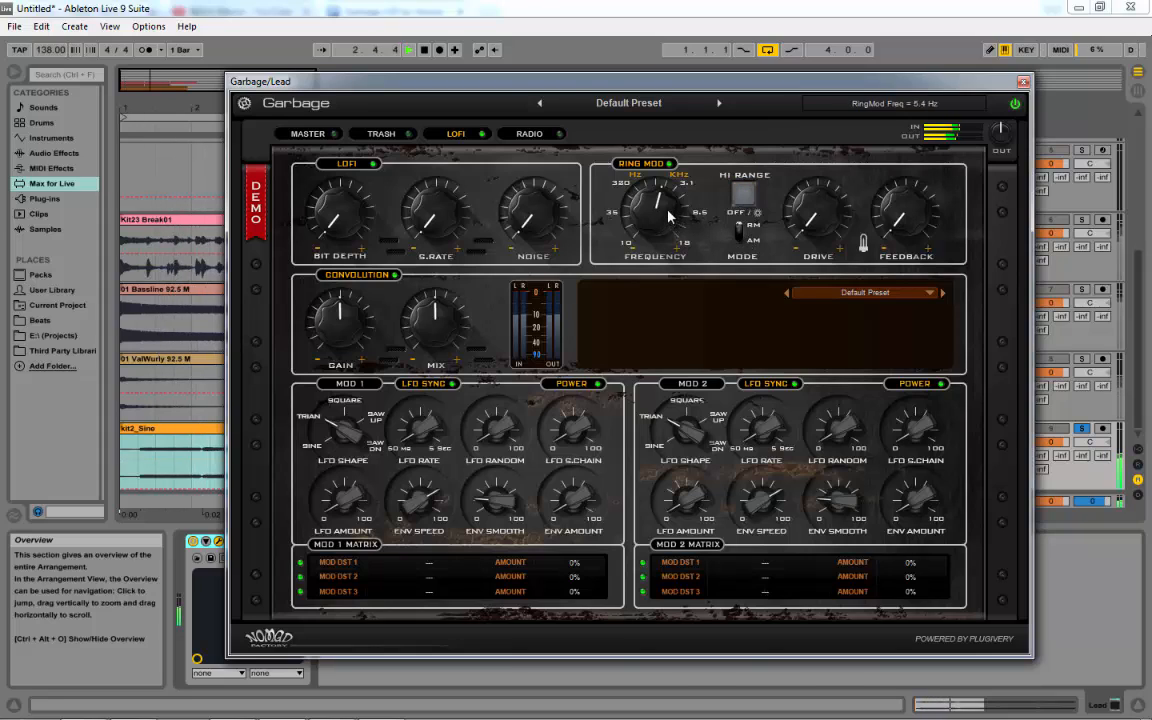
pyautogui.moveTo(649, 227)
pyautogui.mouseDown()
pyautogui.moveTo(640, 131)
pyautogui.moveTo(666, 222)
pyautogui.moveTo(666, 212)
pyautogui.mouseUp()
# Step: Set the ring modulator's drive to 85% and feedback to 57%, try AM mode, and turn the Ring Mod section off
pyautogui.moveTo(790, 235); pyautogui.dragTo(813, 82)
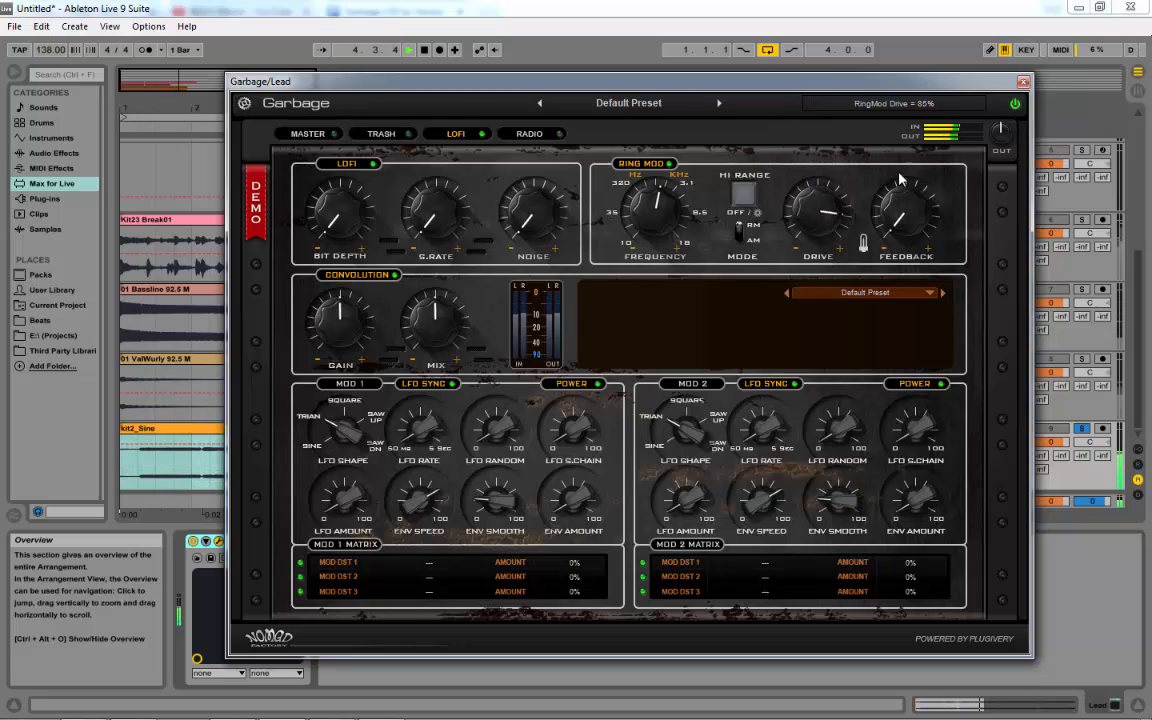
pyautogui.moveTo(896, 195); pyautogui.dragTo(889, 122)
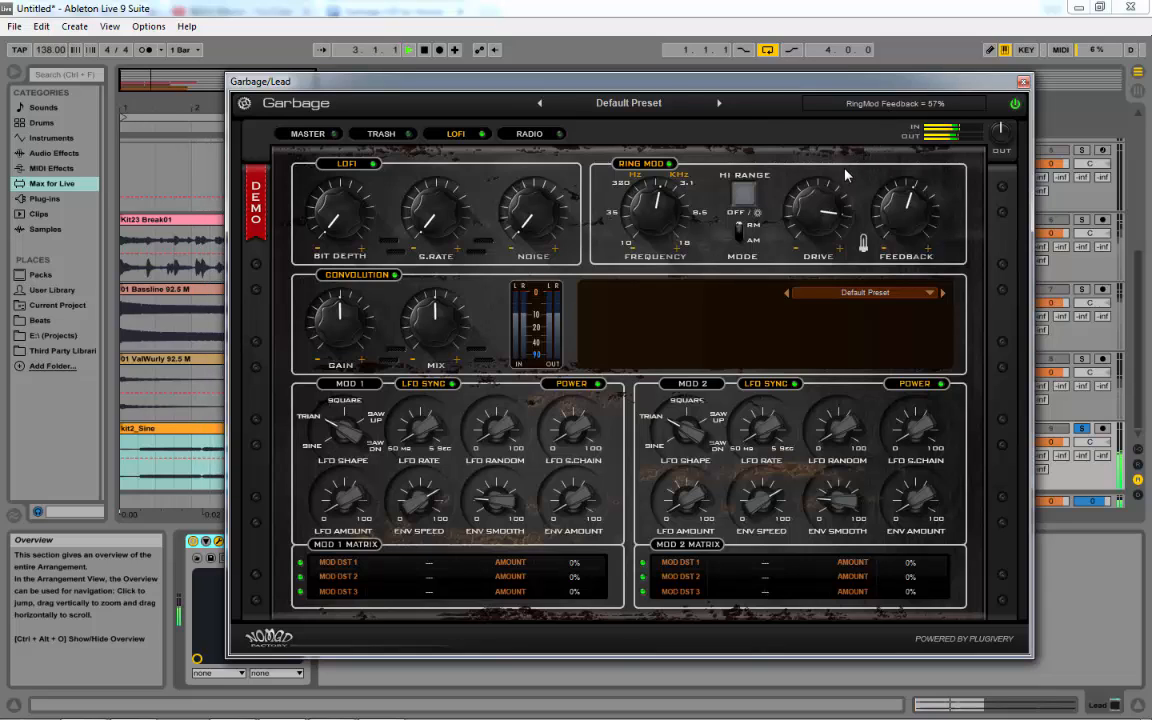
pyautogui.click(738, 245)
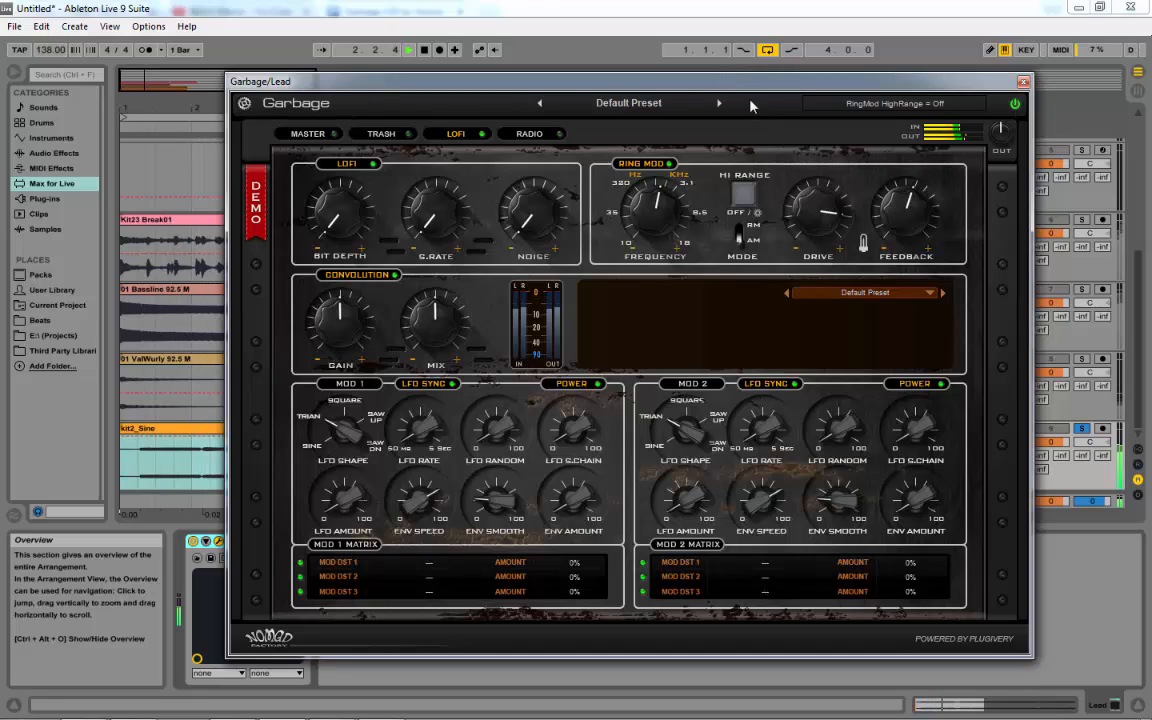
pyautogui.click(671, 164)
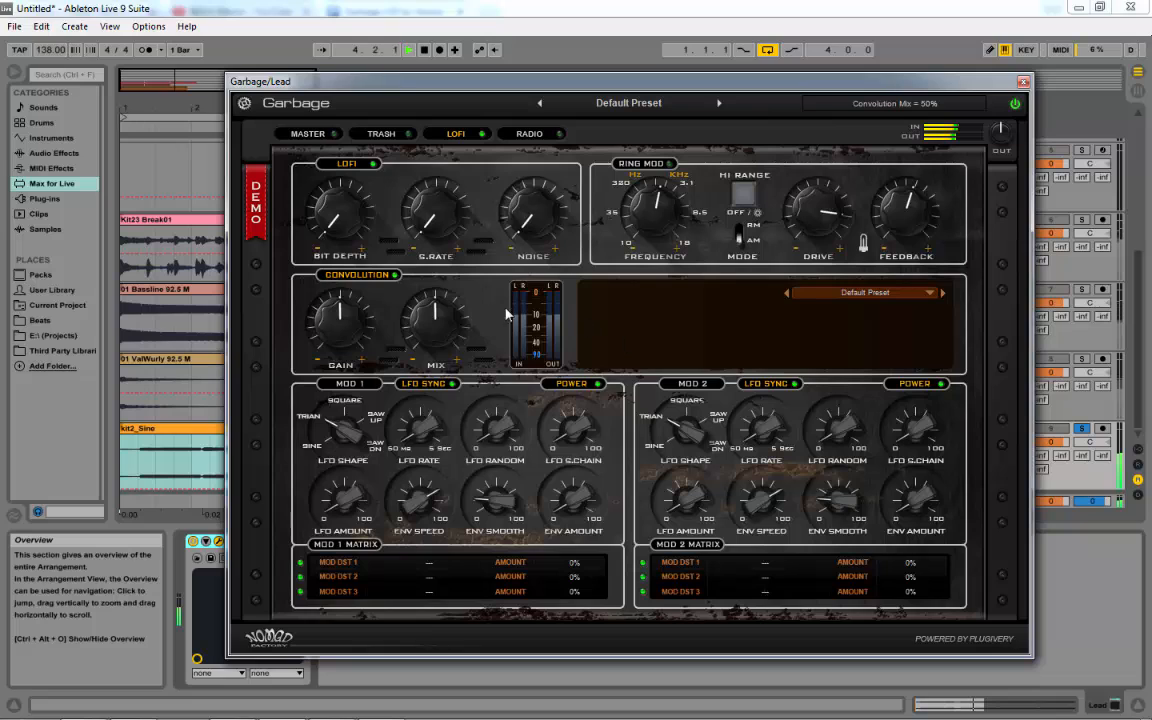
# Step: Load the Brighton 4x12 cabinet impulse in the Convolution section and raise the convolution mix to 85%
pyautogui.moveTo(427, 340)
pyautogui.mouseDown()
pyautogui.moveTo(437, 290)
pyautogui.moveTo(437, 355)
pyautogui.mouseUp()
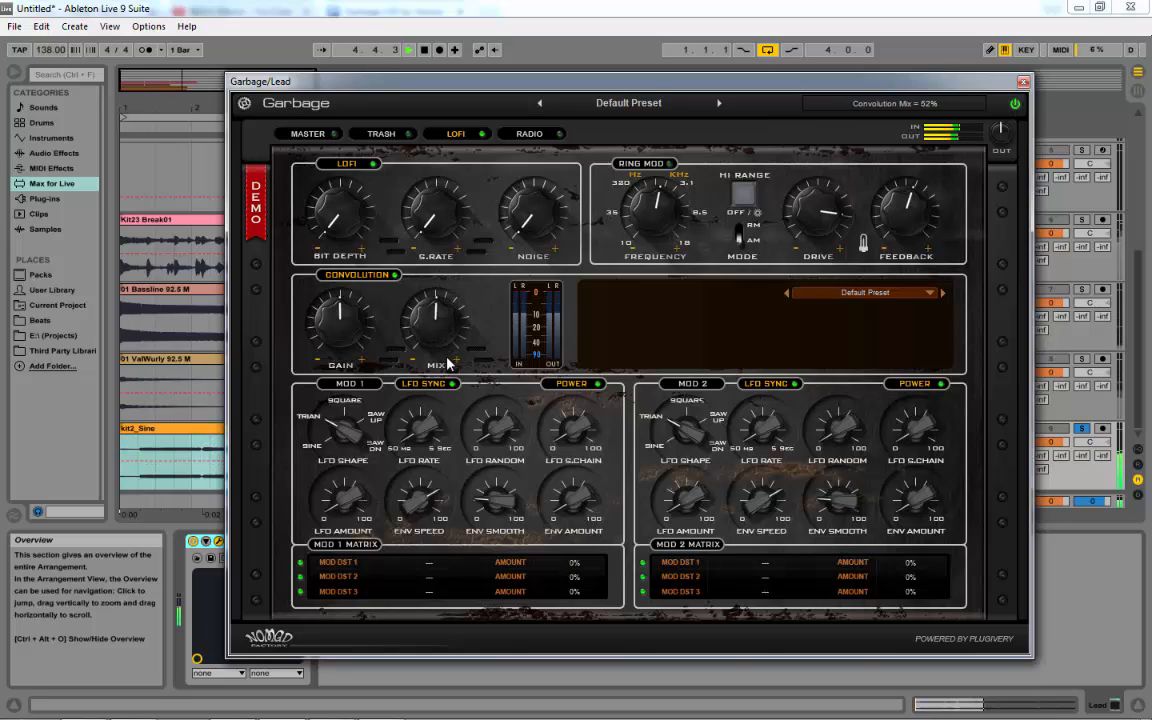
pyautogui.click(930, 293)
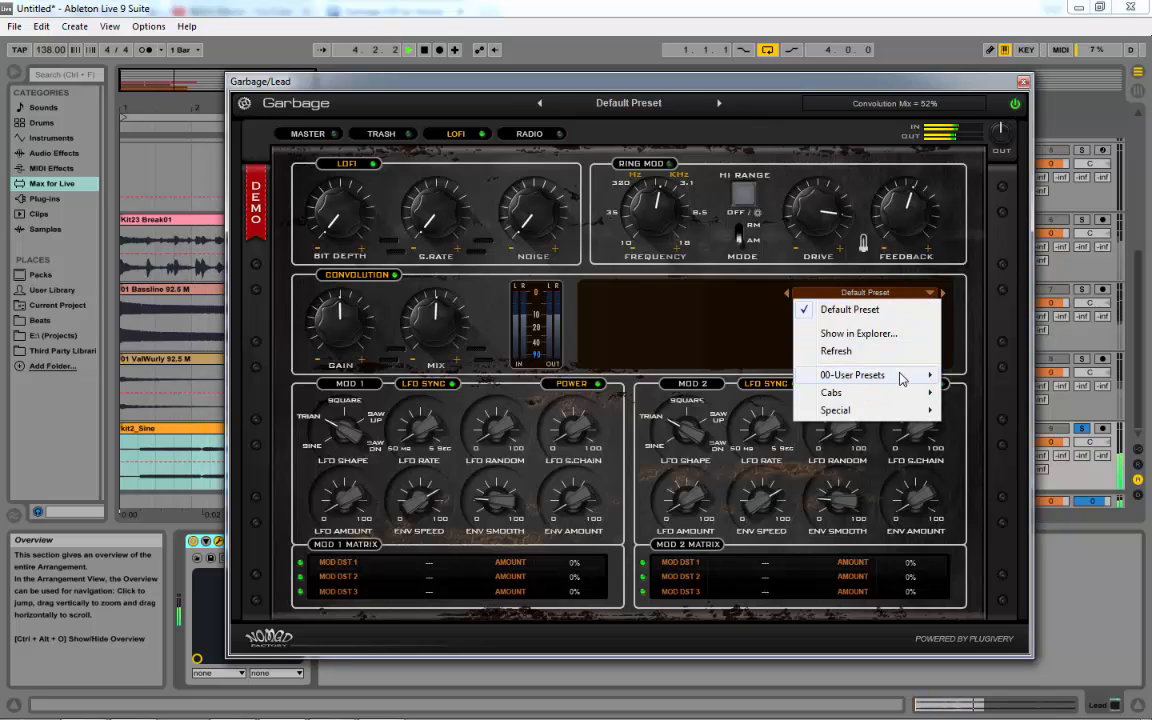
pyautogui.moveTo(892, 402)
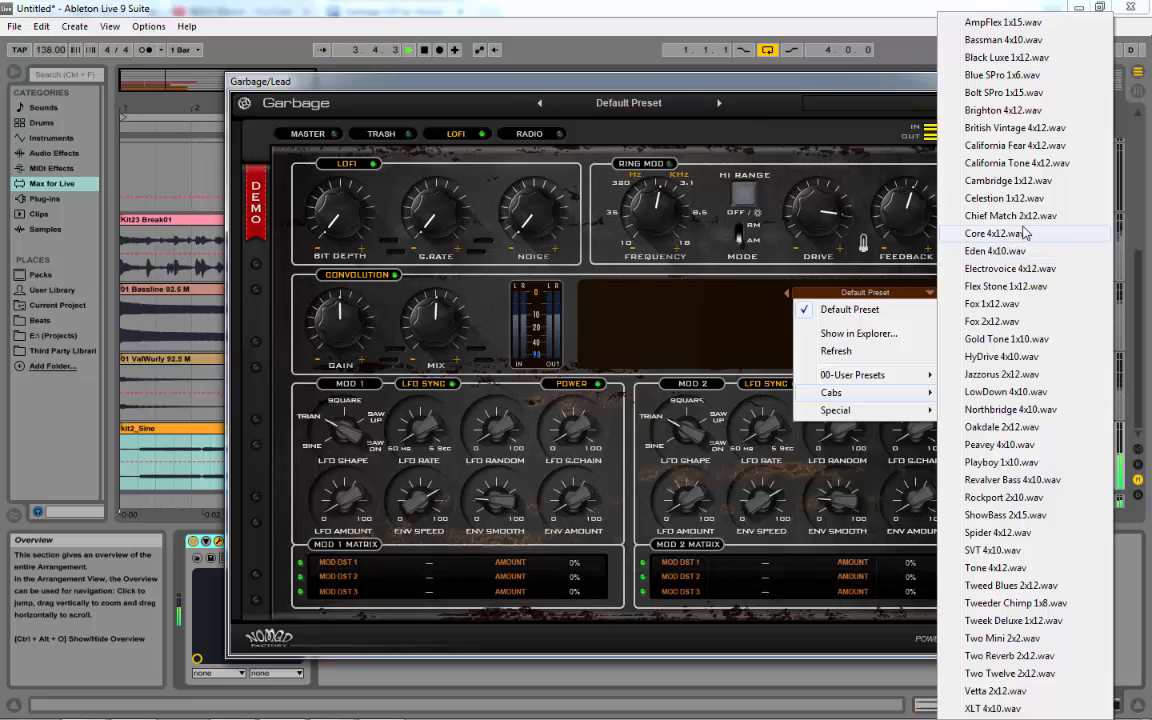
pyautogui.click(1003, 110)
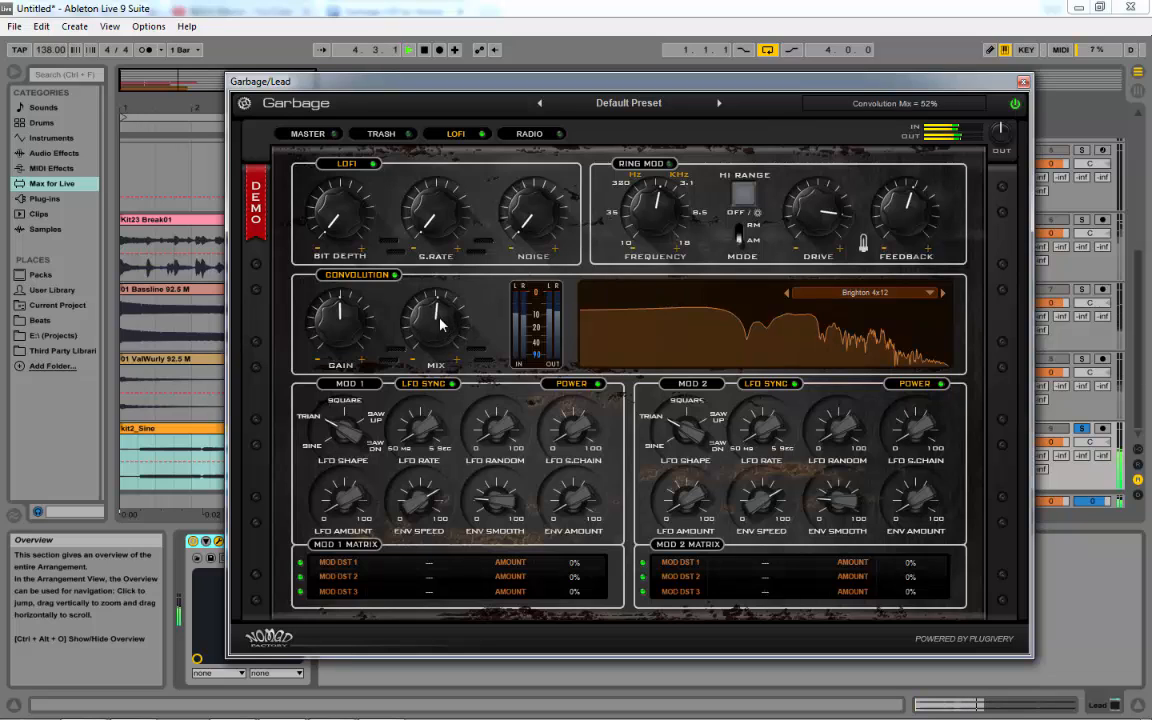
pyautogui.moveTo(440, 320); pyautogui.dragTo(403, 268)
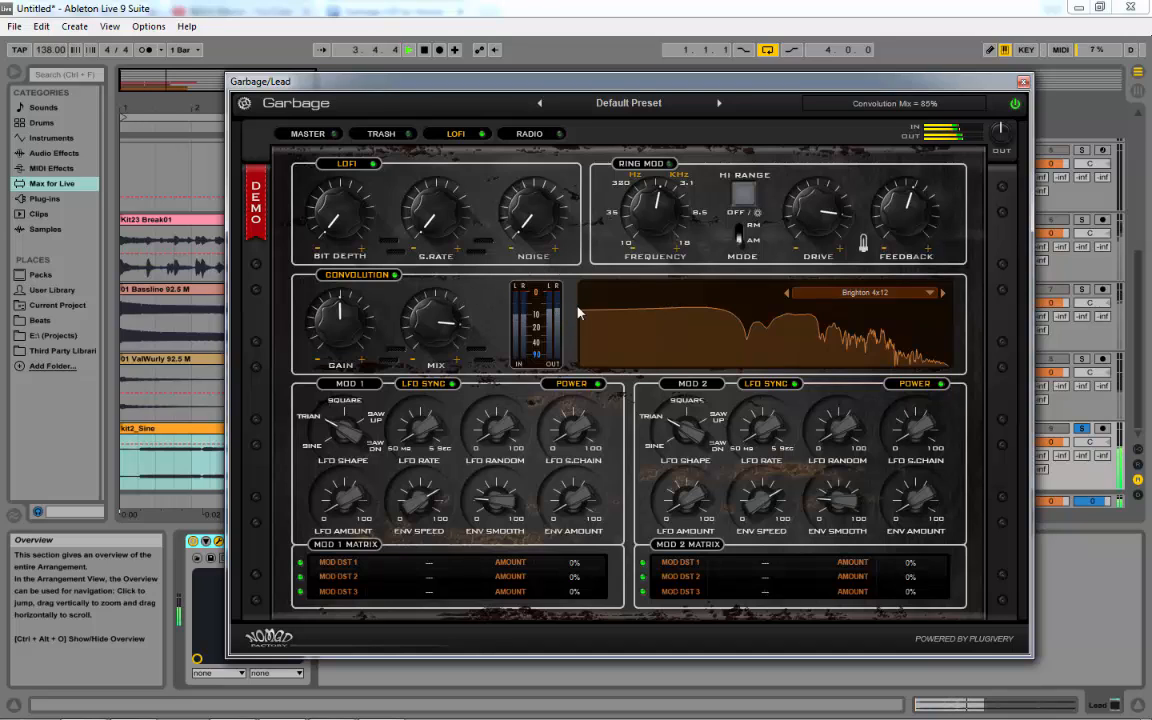
# Step: Load the AmpFlex 1x15 cabinet impulse and compare convolution mix levels from 0% up to 95%
pyautogui.click(881, 294)
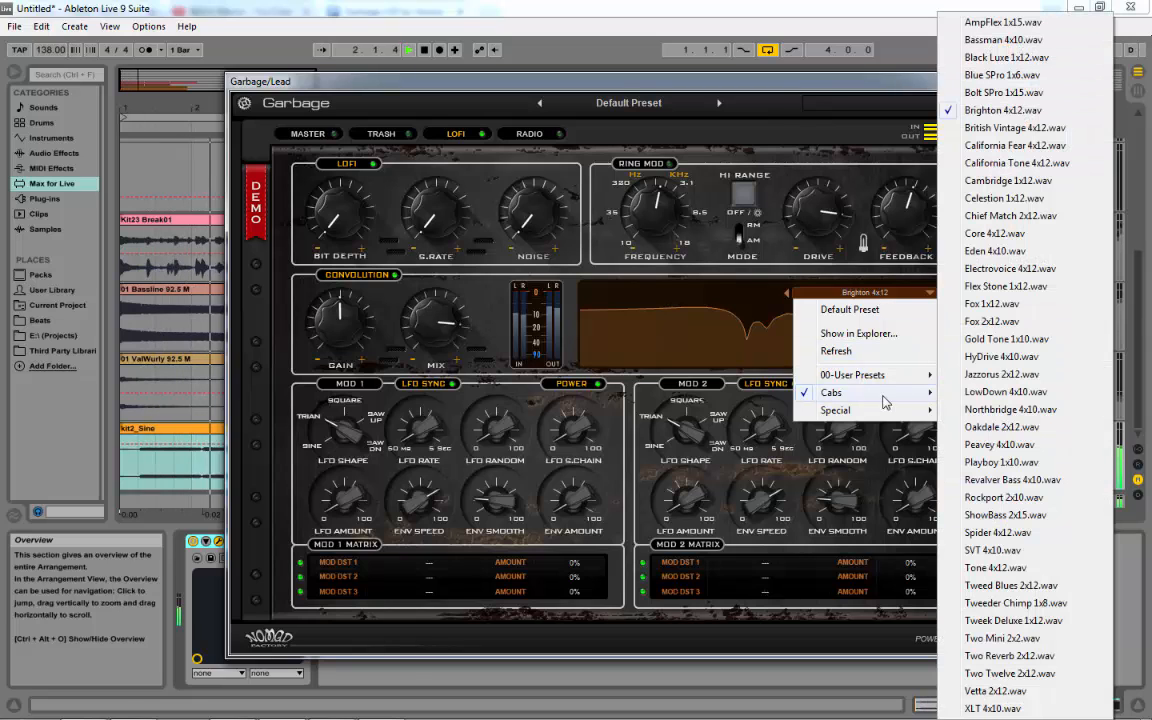
pyautogui.click(984, 22)
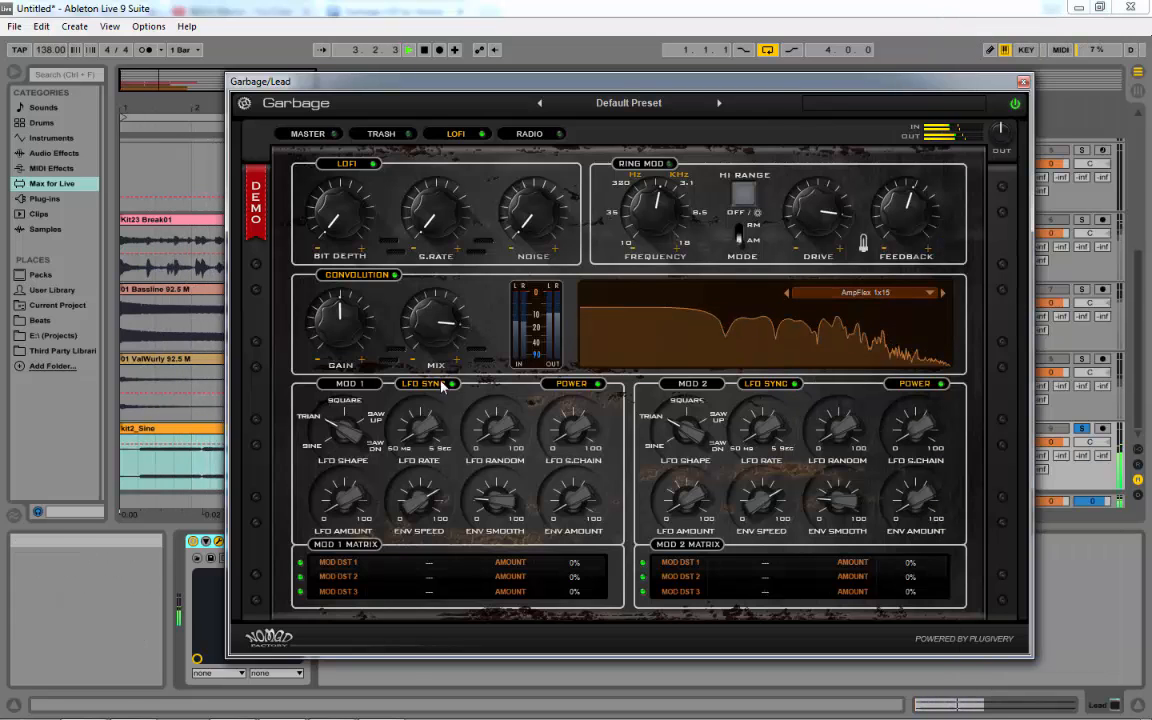
pyautogui.moveTo(436, 318); pyautogui.dragTo(456, 521)
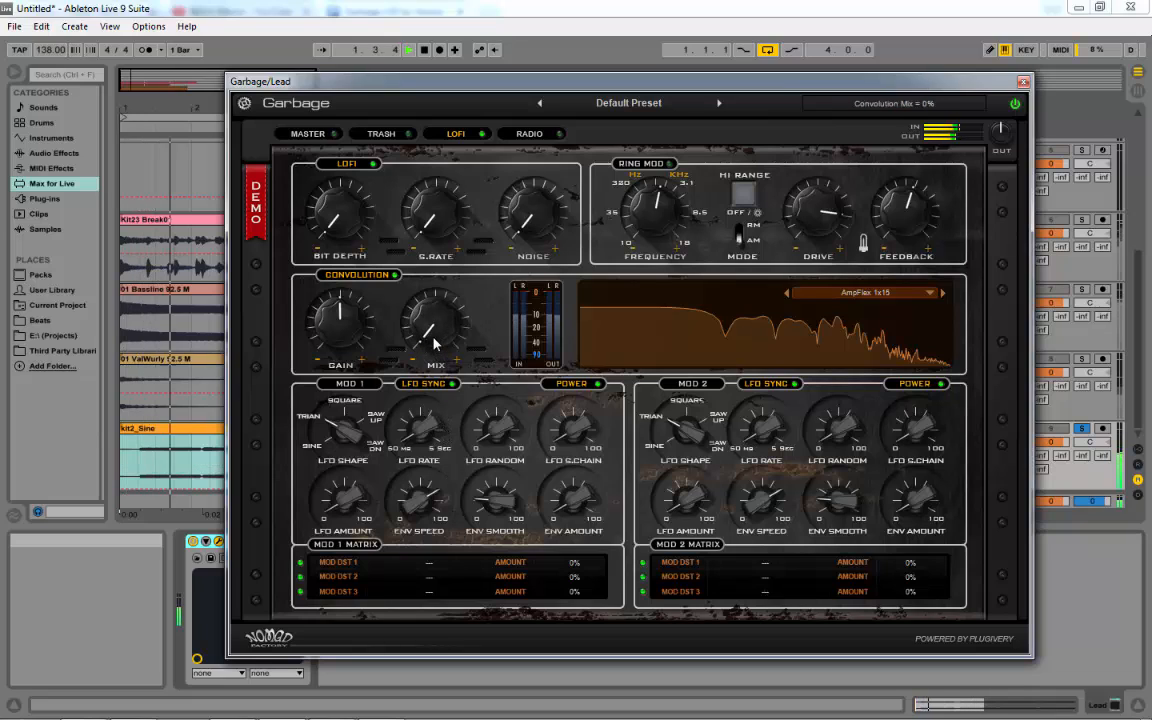
pyautogui.moveTo(434, 334); pyautogui.dragTo(404, 155)
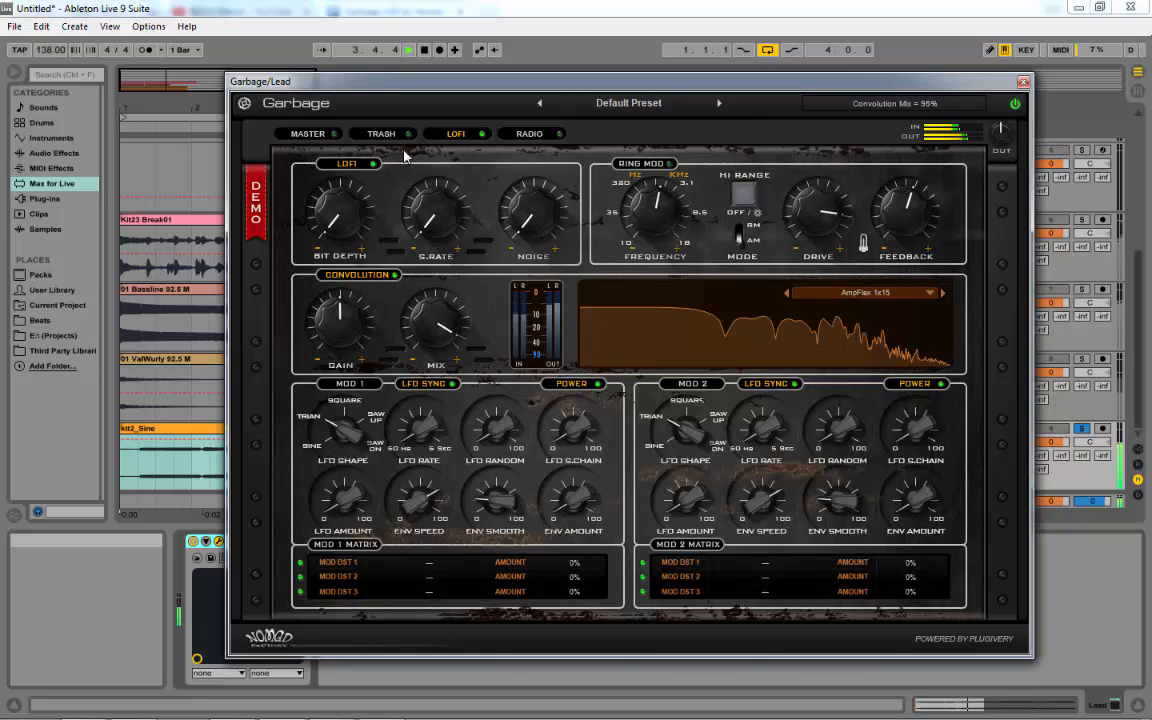
pyautogui.click(901, 297)
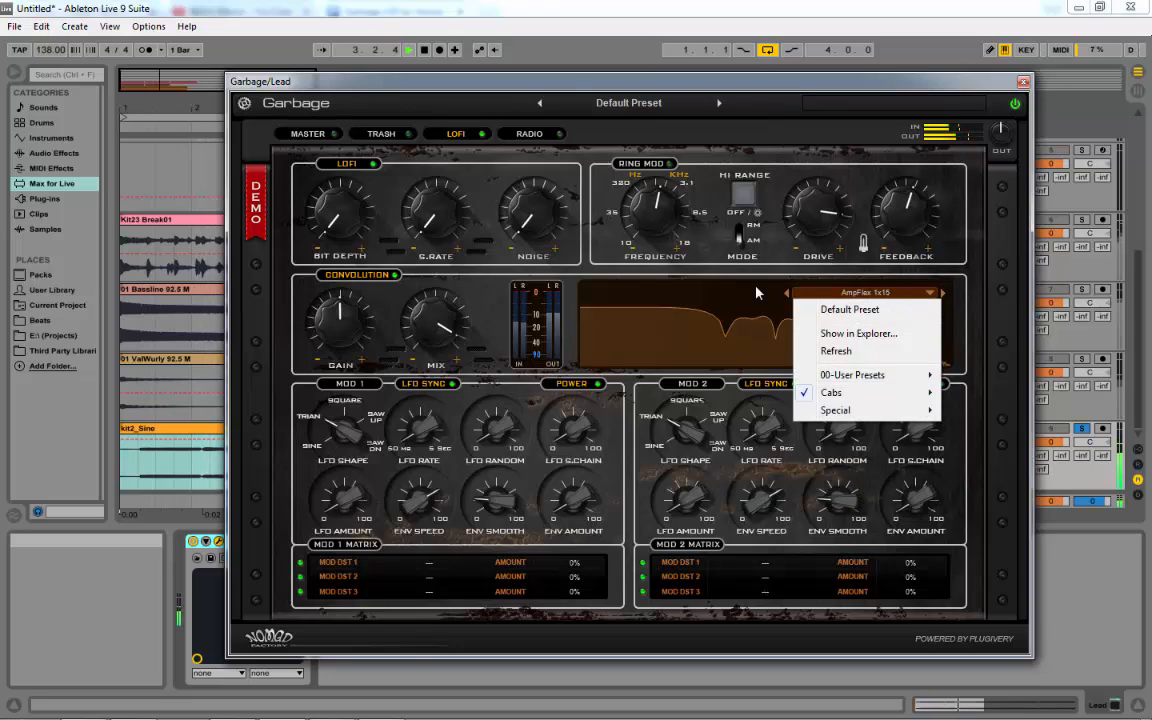
pyautogui.click(757, 292)
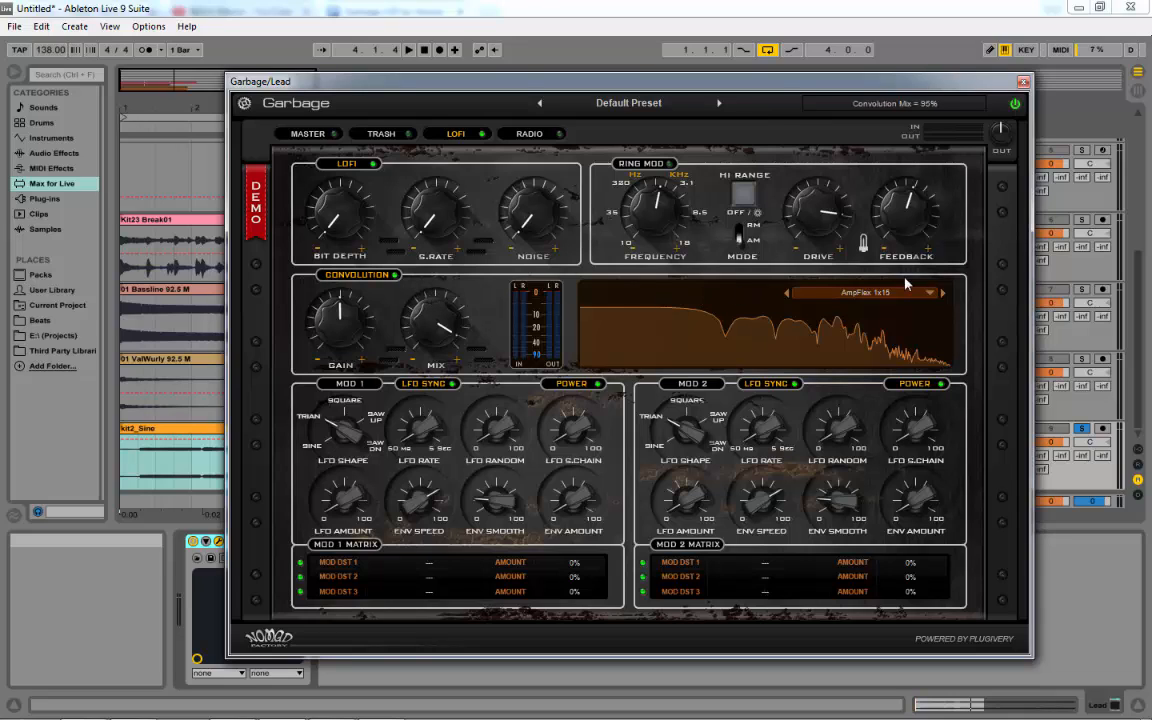
pyautogui.click(884, 295)
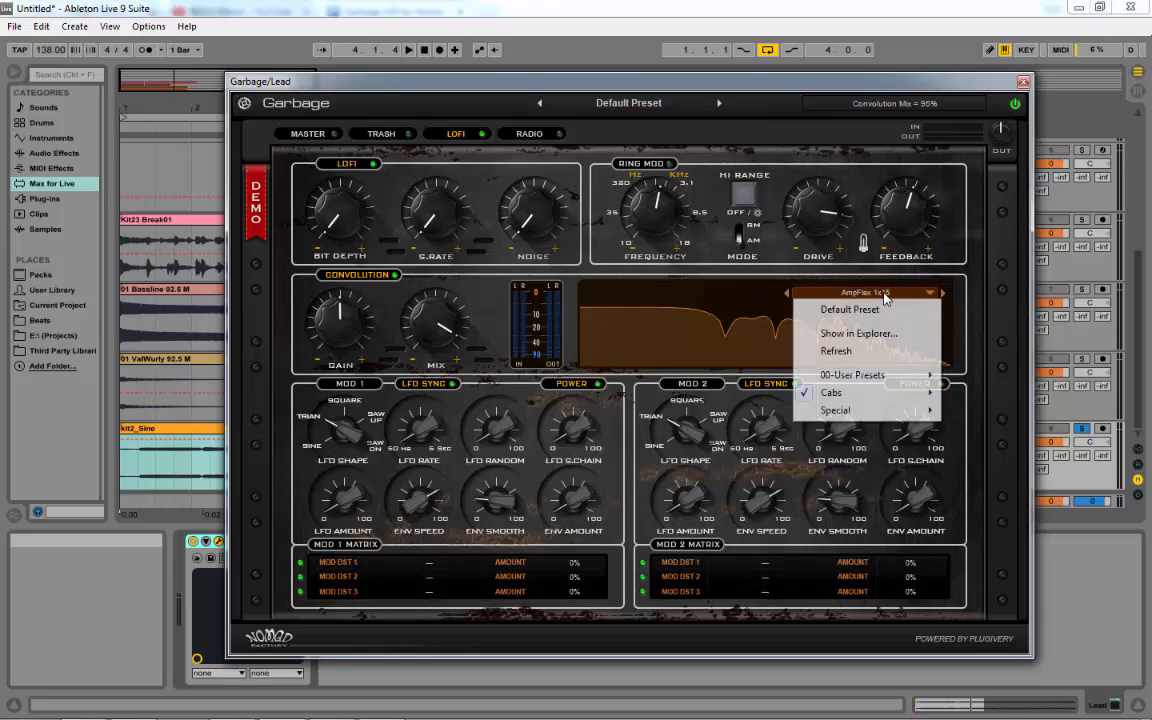
pyautogui.click(957, 313)
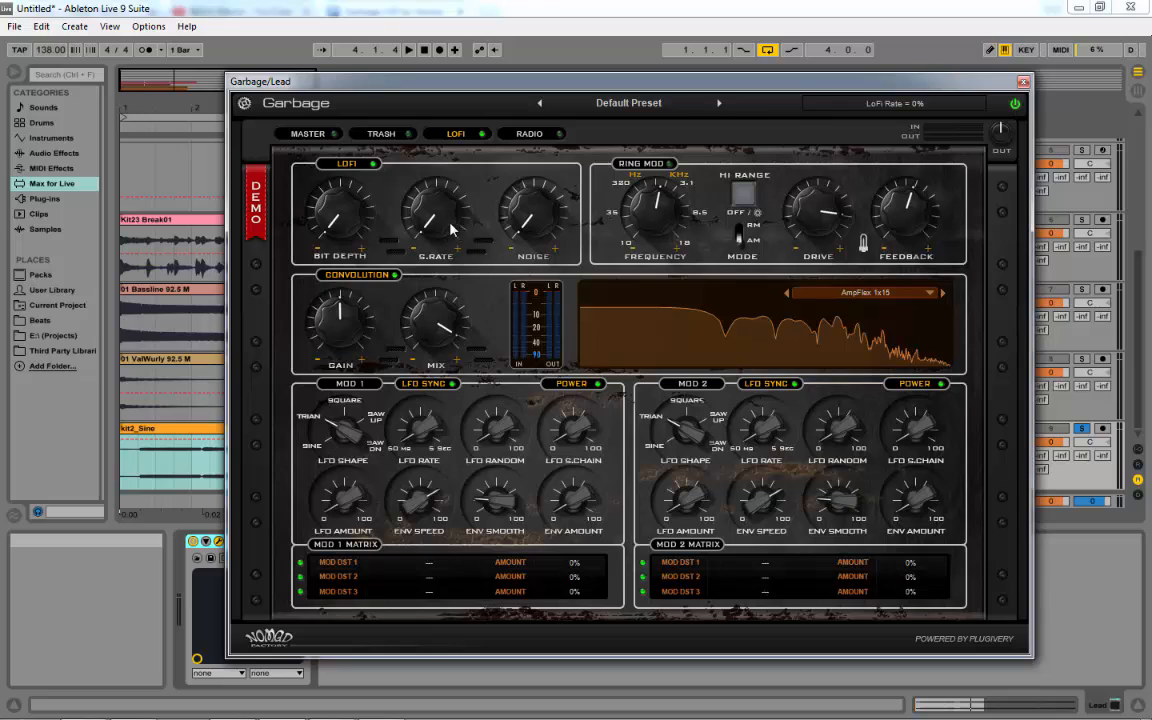
# Step: Set the LoFi bit depth to 43%, start playback, raise the S.Rate amount and set the noise to 14%
pyautogui.moveTo(331, 227)
pyautogui.mouseDown()
pyautogui.moveTo(329, 176)
pyautogui.moveTo(349, 213)
pyautogui.mouseUp()
pyautogui.press('space')
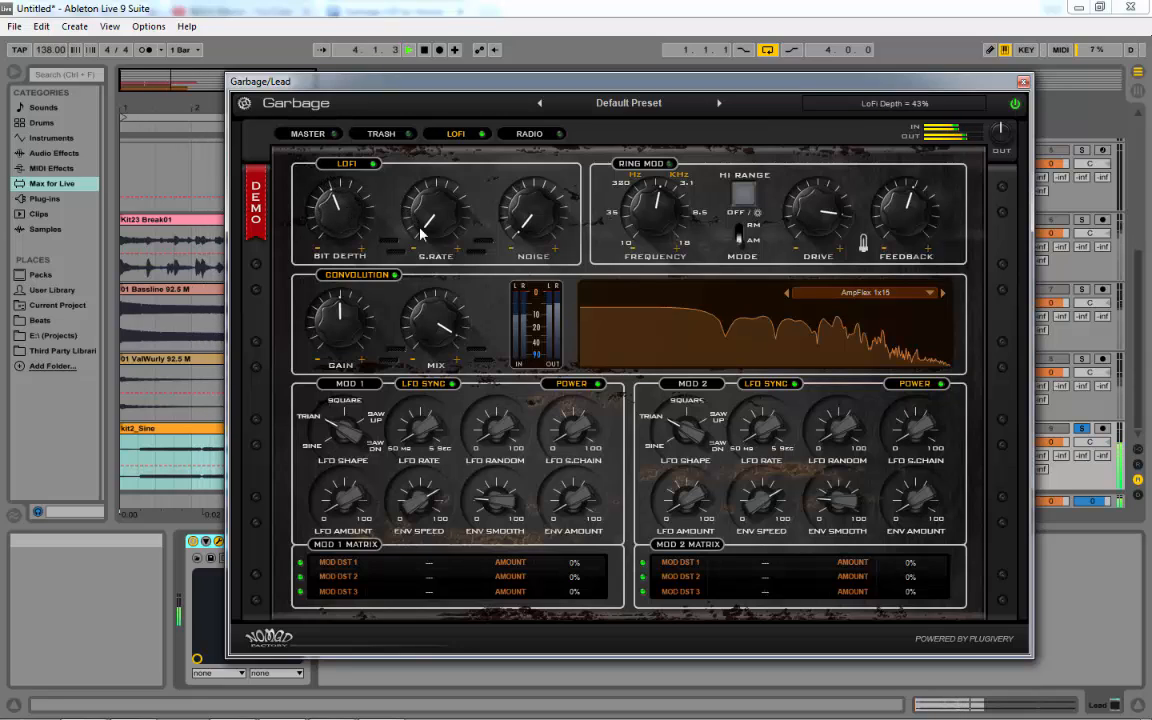
pyautogui.moveTo(421, 234); pyautogui.dragTo(374, 180)
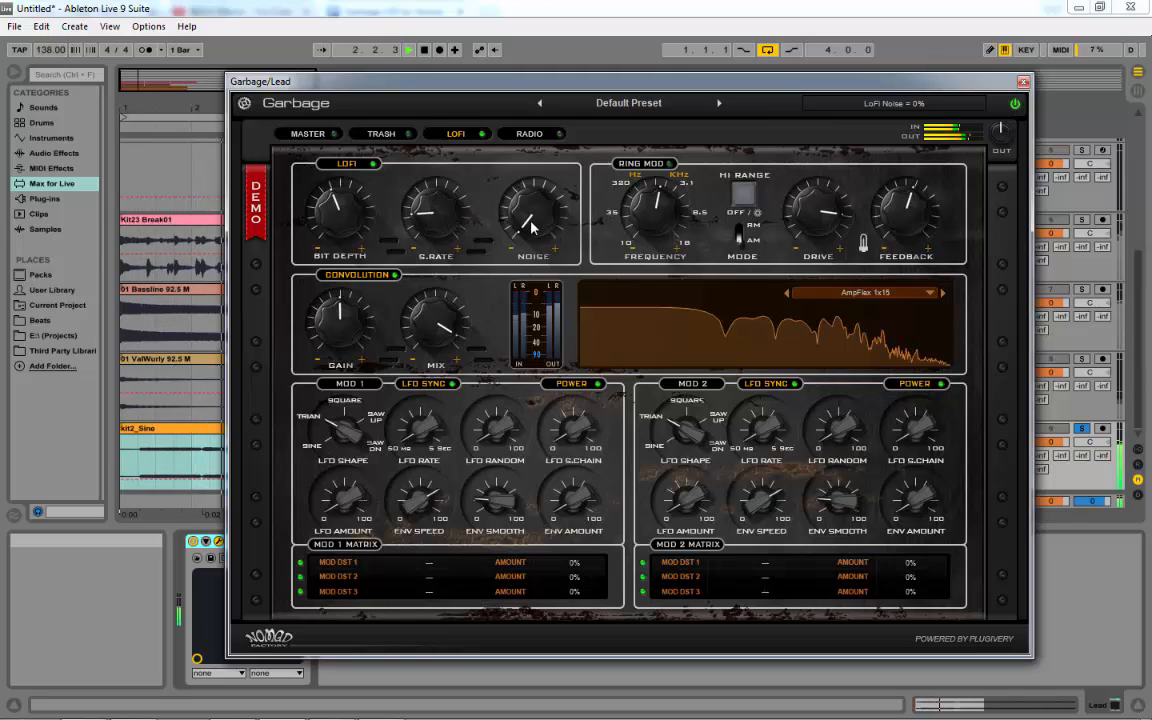
pyautogui.moveTo(531, 226)
pyautogui.mouseDown()
pyautogui.moveTo(518, 196)
pyautogui.moveTo(529, 223)
pyautogui.mouseUp()
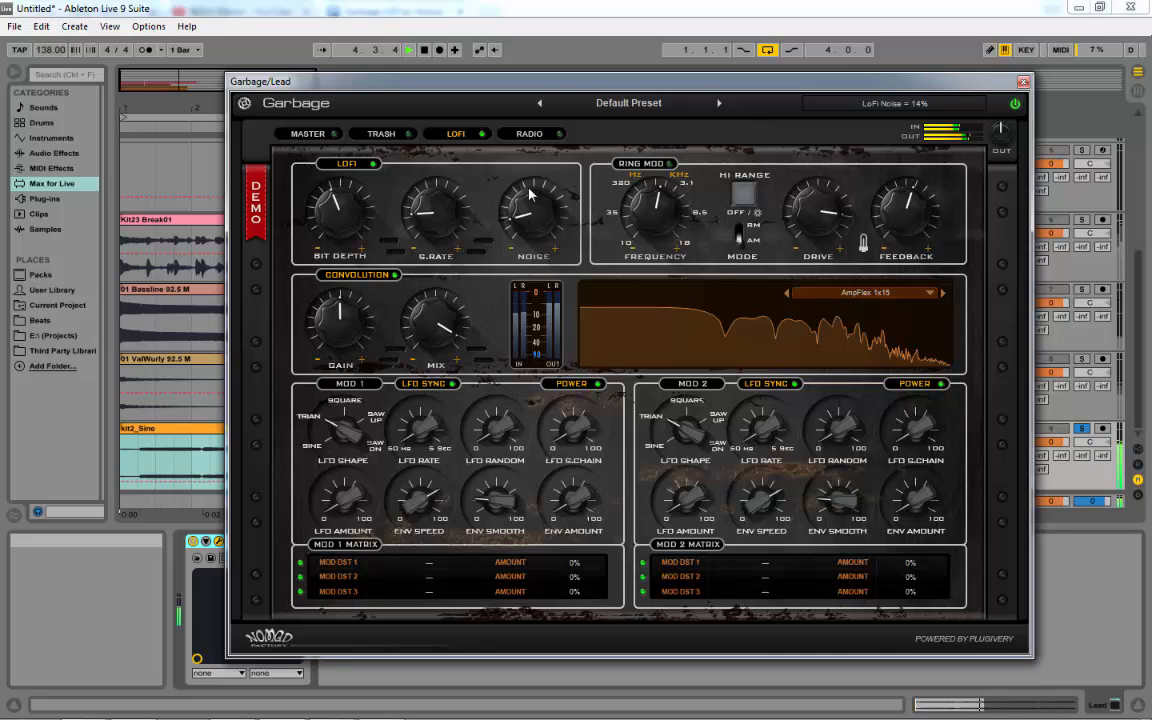
# Step: Sweep the Trash filter's cutoff down to 349 Hz and bring it back up to about 1.02 kHz
pyautogui.click(381, 133)
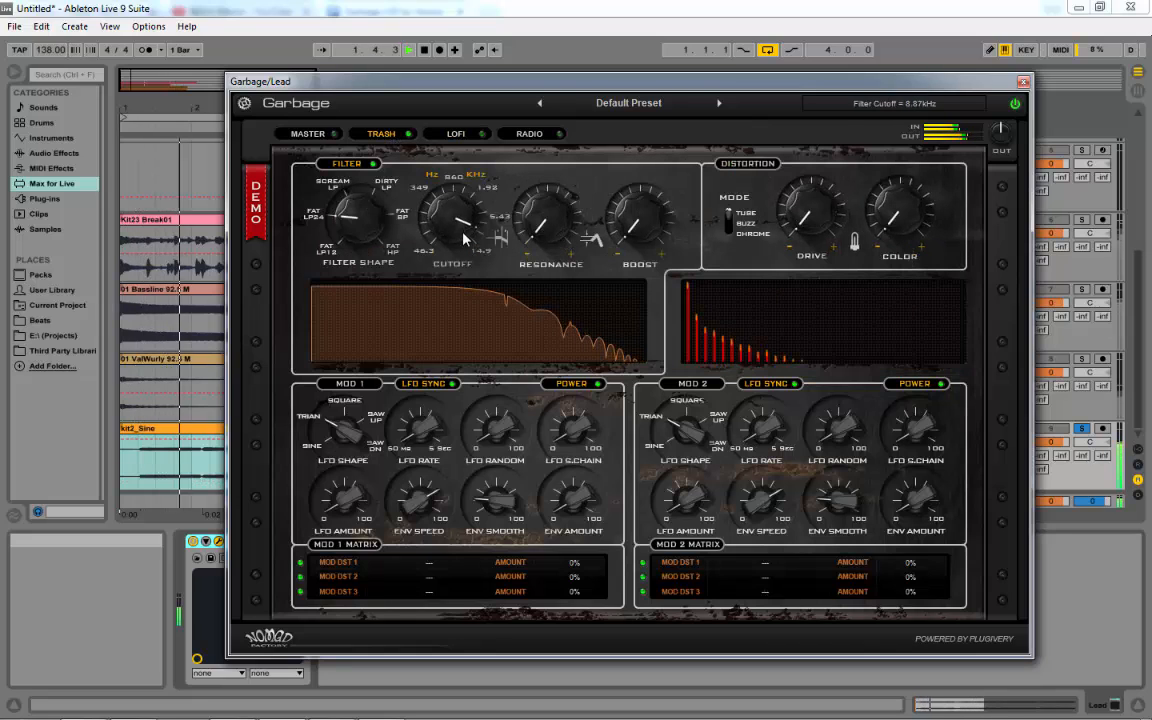
pyautogui.moveTo(465, 238); pyautogui.dragTo(476, 339)
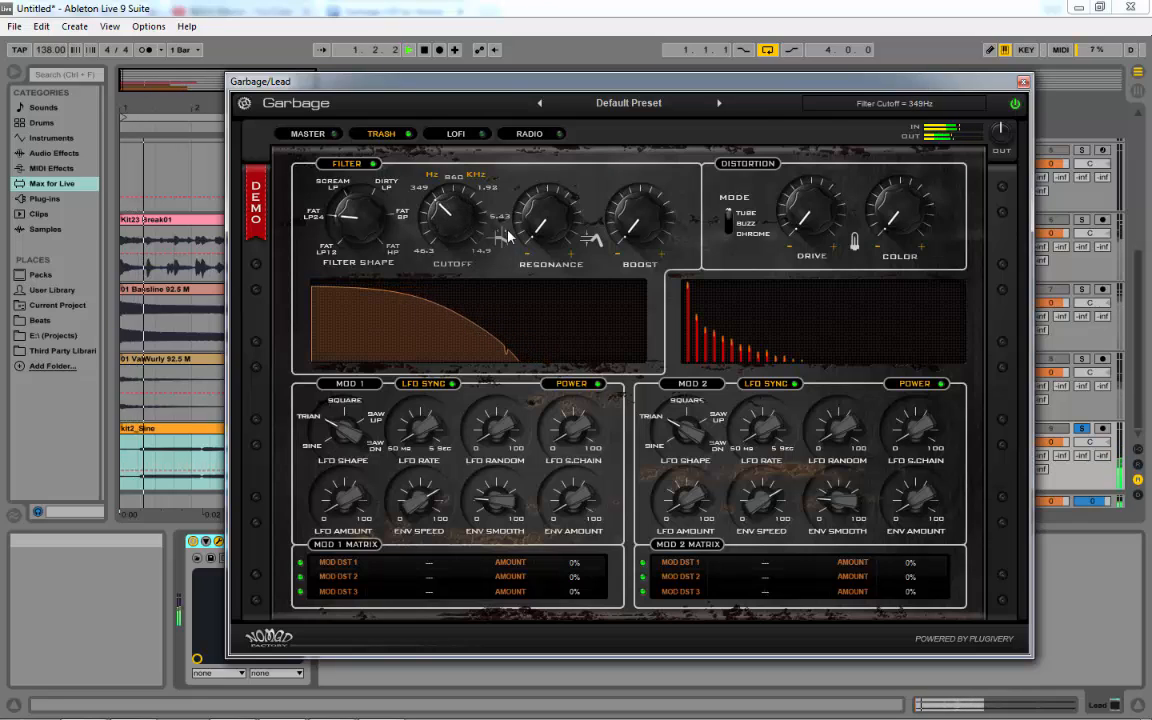
pyautogui.moveTo(446, 214); pyautogui.dragTo(440, 181)
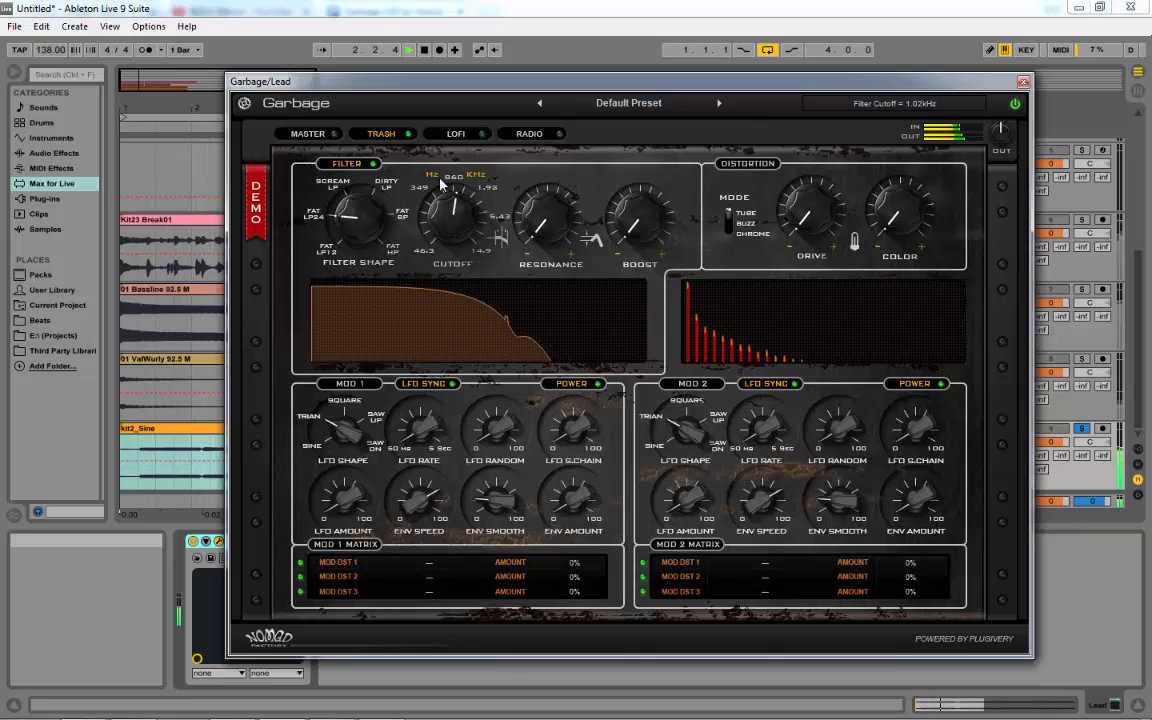
# Step: Load the Chief Match 2x12 cabinet impulse on the LoFi page and lower the convolution mix to 0%
pyautogui.click(455, 132)
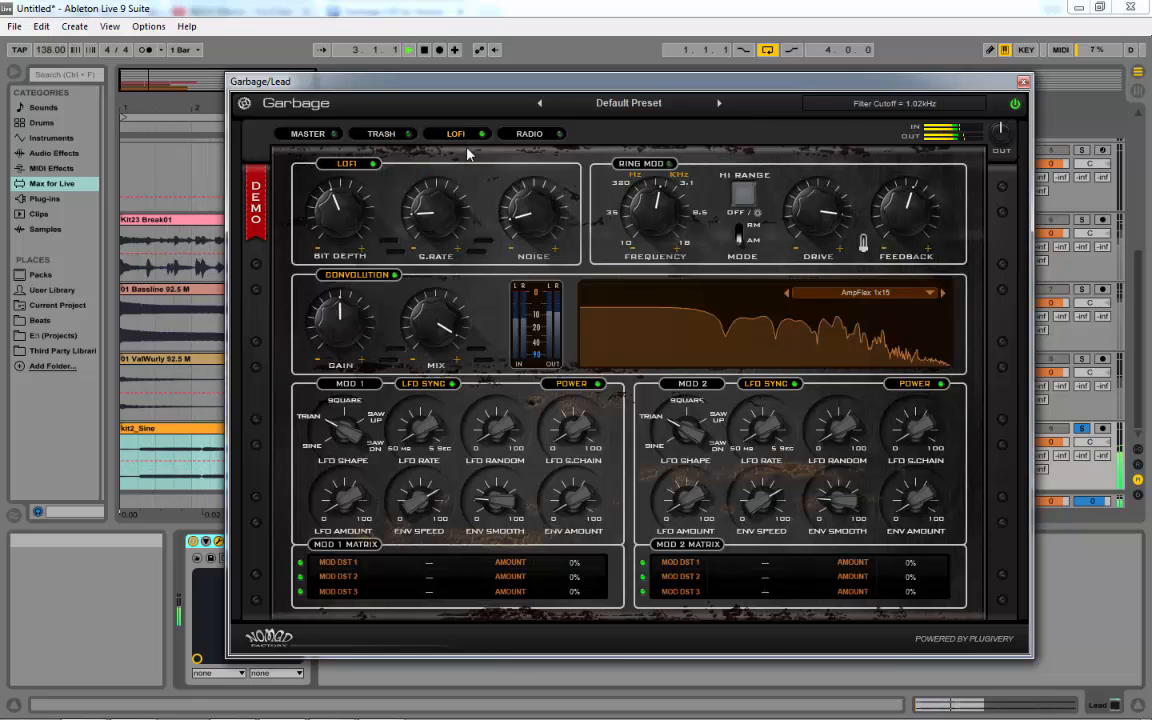
pyautogui.click(869, 301)
pyautogui.moveTo(876, 401)
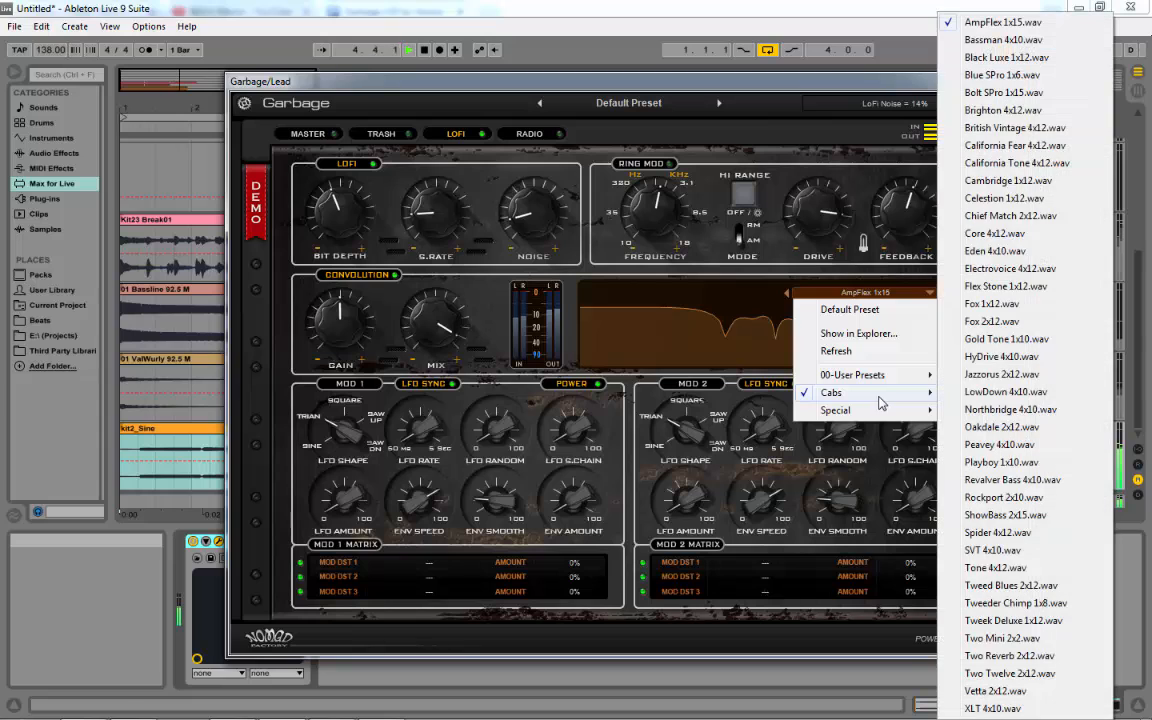
pyautogui.click(1003, 222)
pyautogui.moveTo(415, 295); pyautogui.dragTo(434, 568)
# Step: Load the Peavey 4x10 cabinet impulse and raise the convolution mix to 92%
pyautogui.click(873, 295)
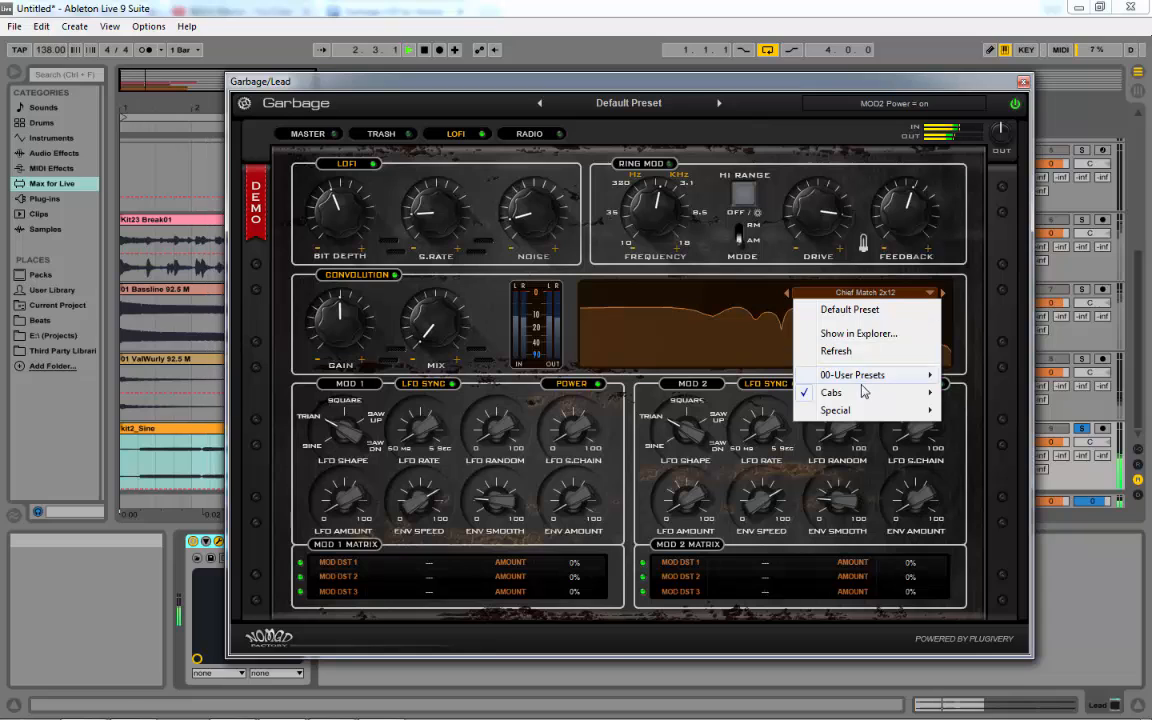
pyautogui.moveTo(867, 392)
pyautogui.click(1010, 446)
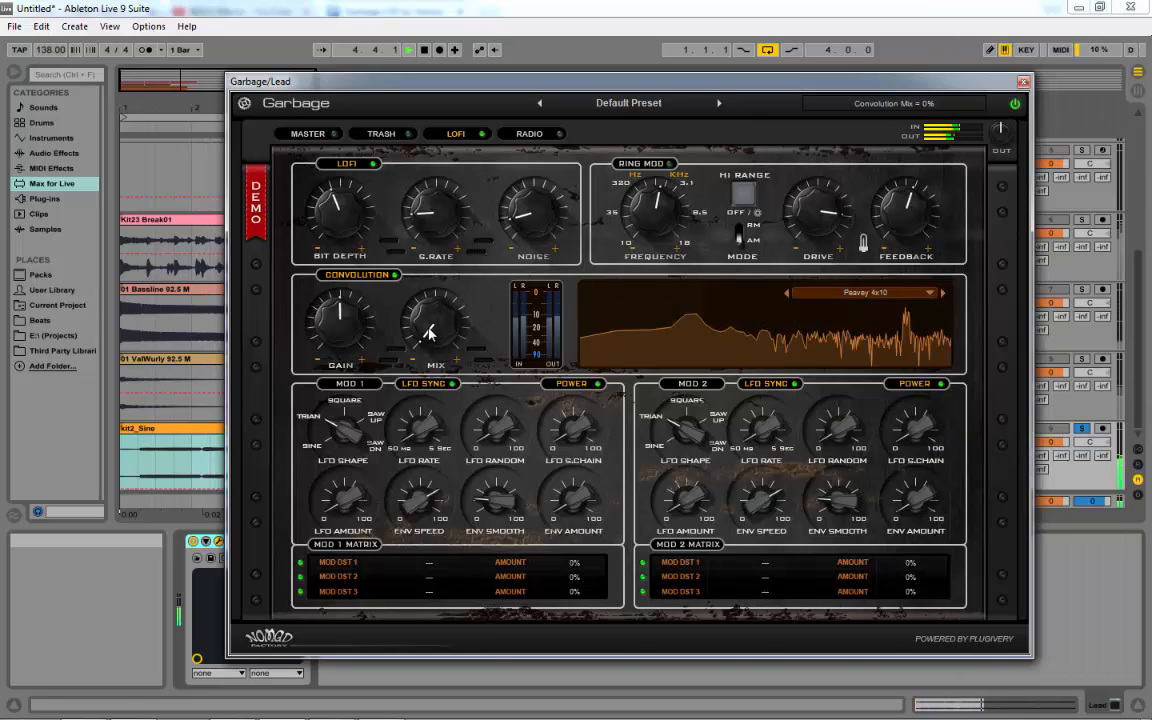
pyautogui.moveTo(430, 333); pyautogui.dragTo(432, 189)
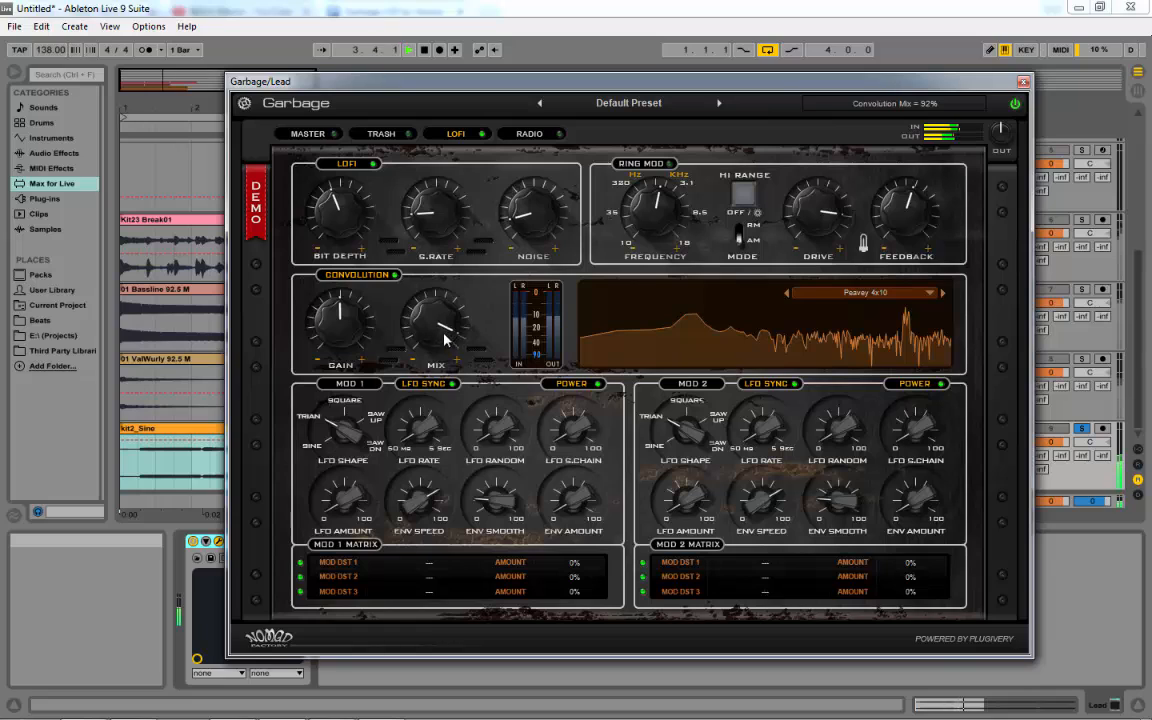
pyautogui.moveTo(442, 329); pyautogui.dragTo(424, 263)
pyautogui.moveTo(457, 310); pyautogui.dragTo(442, 334)
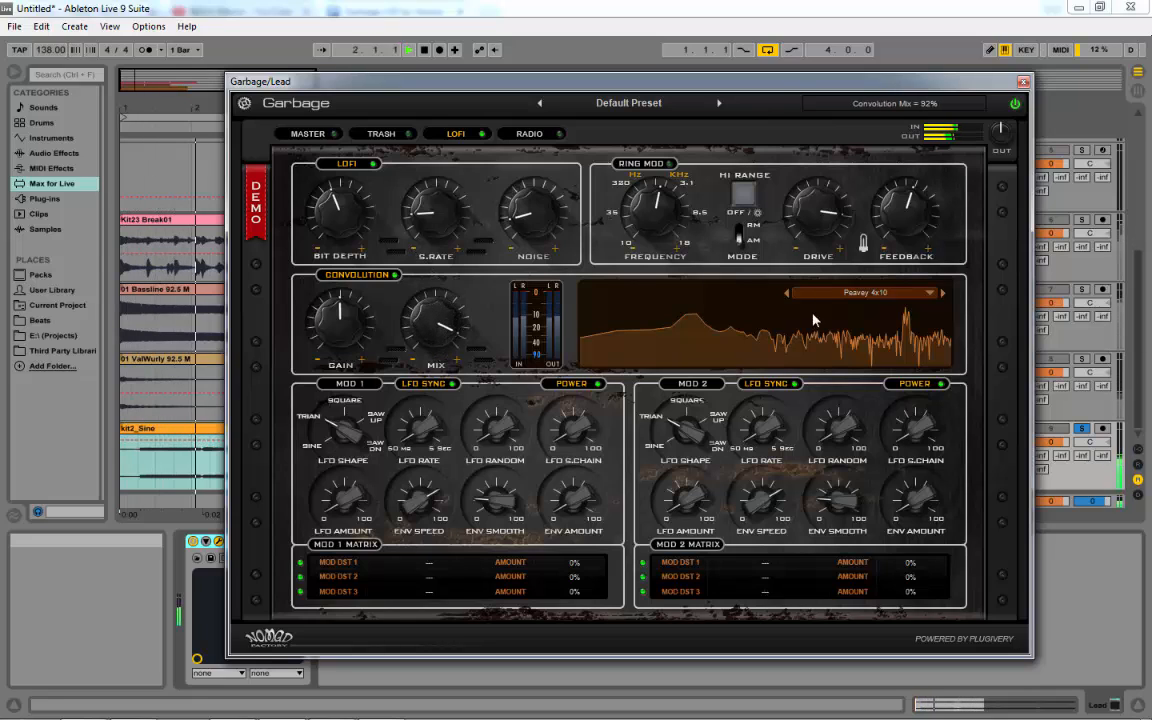
# Step: Load the LowDown 4x10 cabinet impulse and reduce the convolution mix slightly
pyautogui.click(862, 292)
pyautogui.moveTo(856, 393)
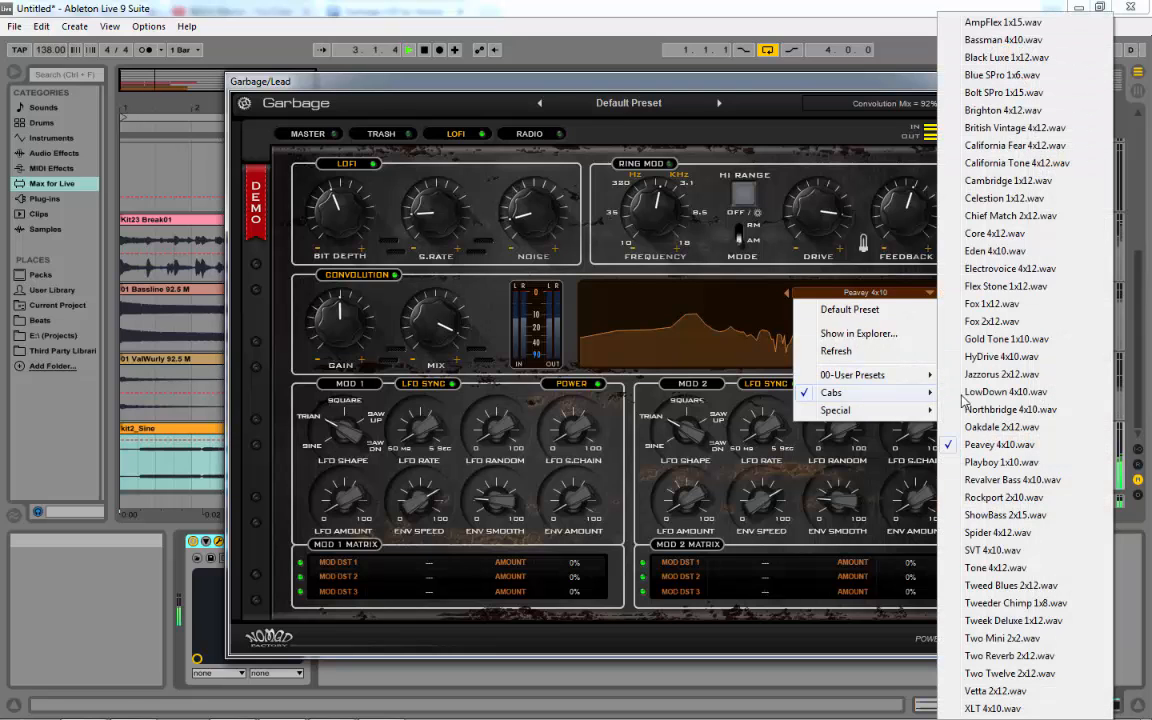
pyautogui.click(988, 398)
pyautogui.moveTo(429, 308)
pyautogui.mouseDown()
pyautogui.moveTo(436, 501)
pyautogui.moveTo(415, 291)
pyautogui.moveTo(437, 330)
pyautogui.mouseUp()
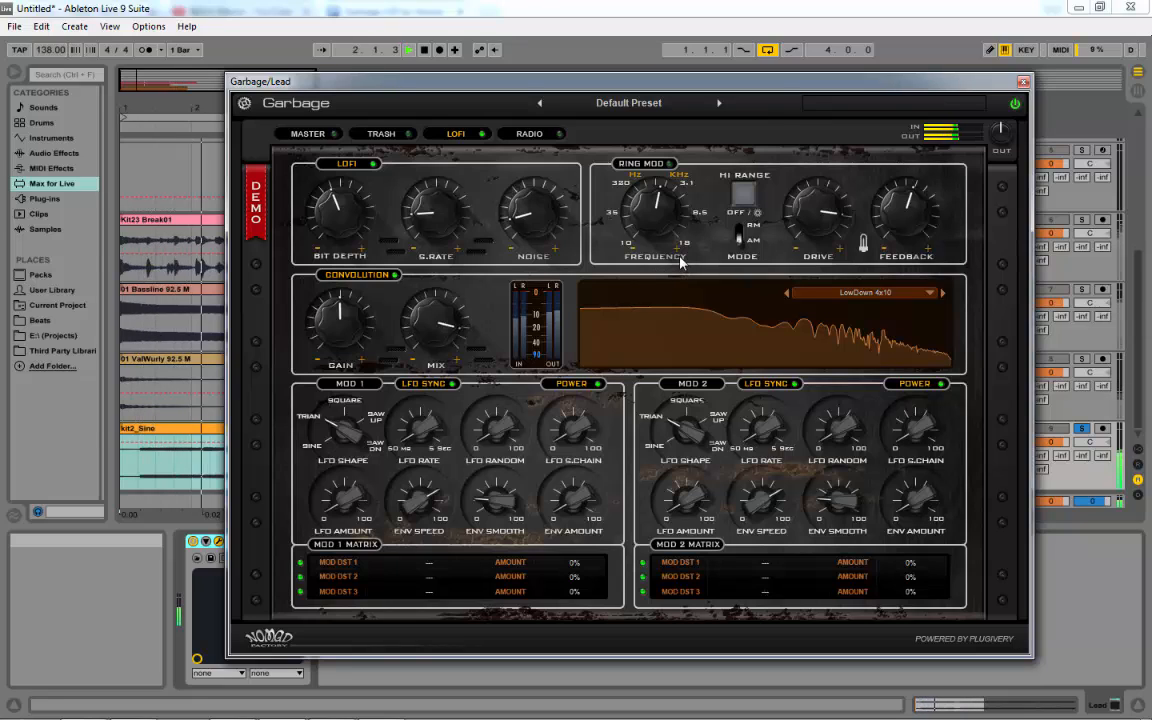
# Step: On the Radio page, set the Radio EQ bass to about +10.88 dB, mid to -12 dB and treble to maximum
pyautogui.click(530, 134)
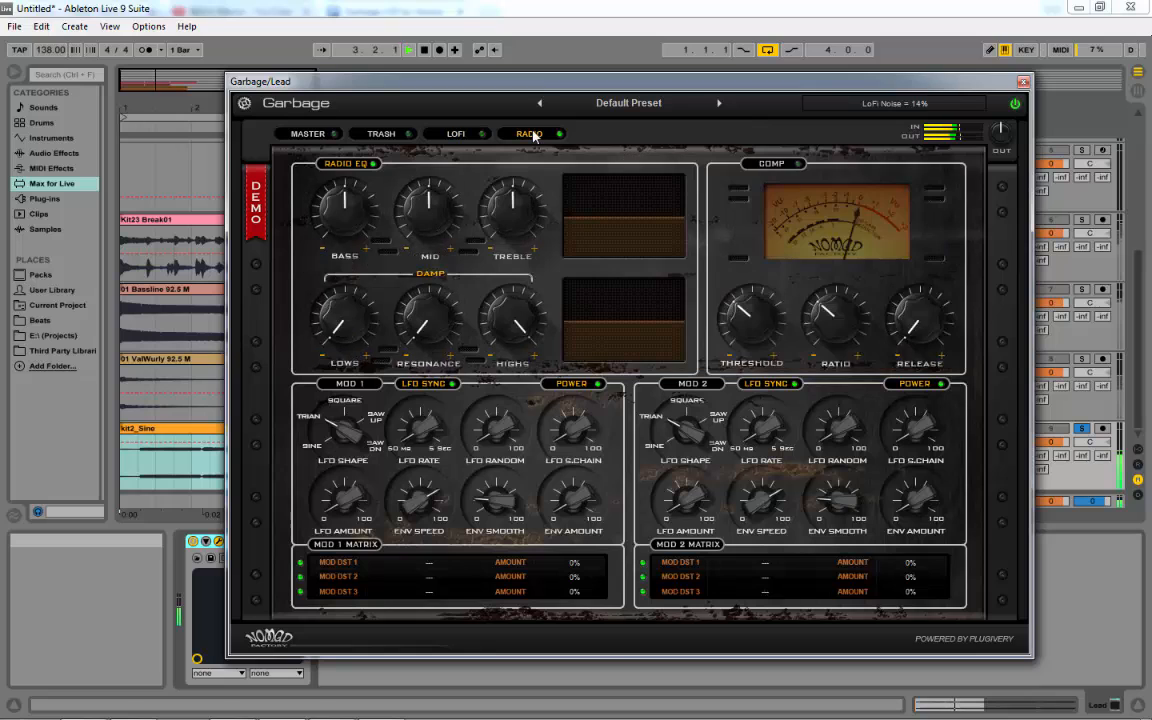
pyautogui.click(458, 134)
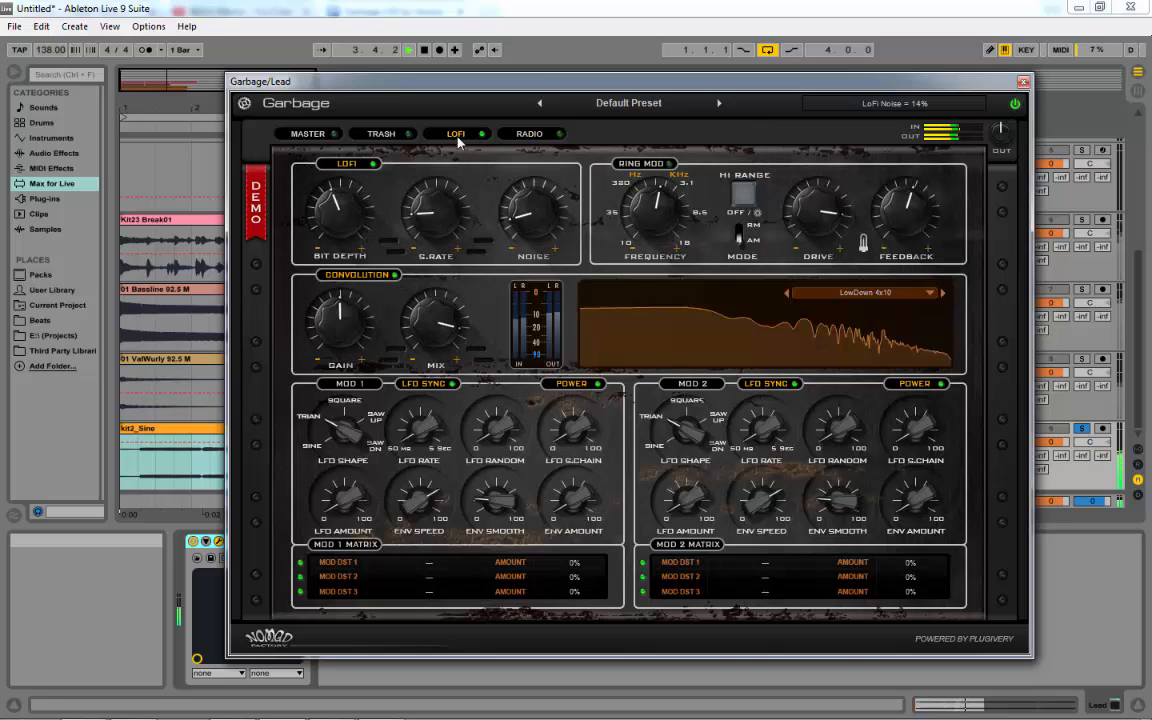
pyautogui.click(532, 134)
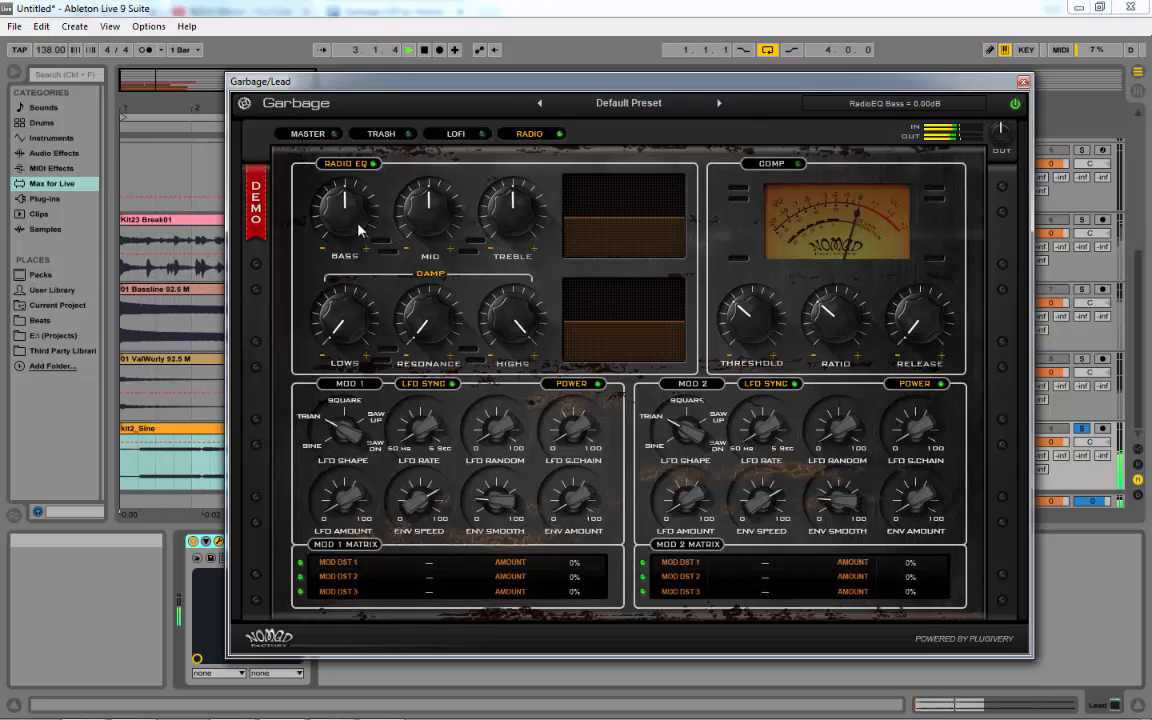
pyautogui.moveTo(360, 230); pyautogui.dragTo(336, 162)
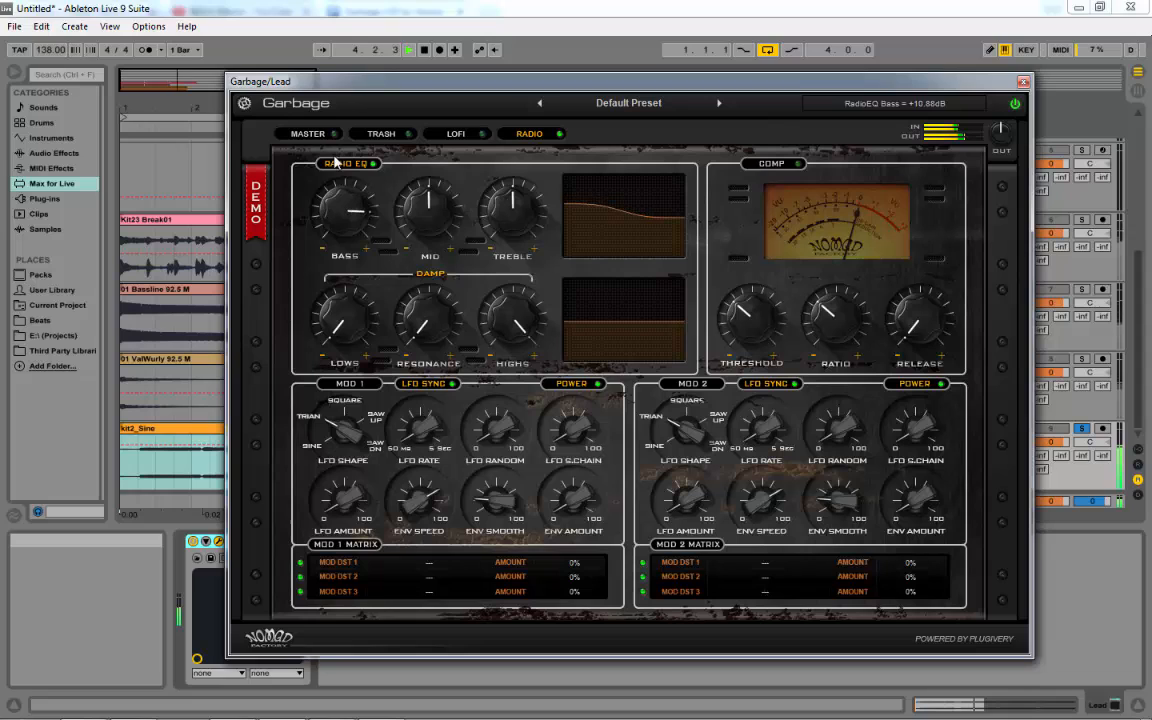
pyautogui.moveTo(418, 216); pyautogui.dragTo(419, 327)
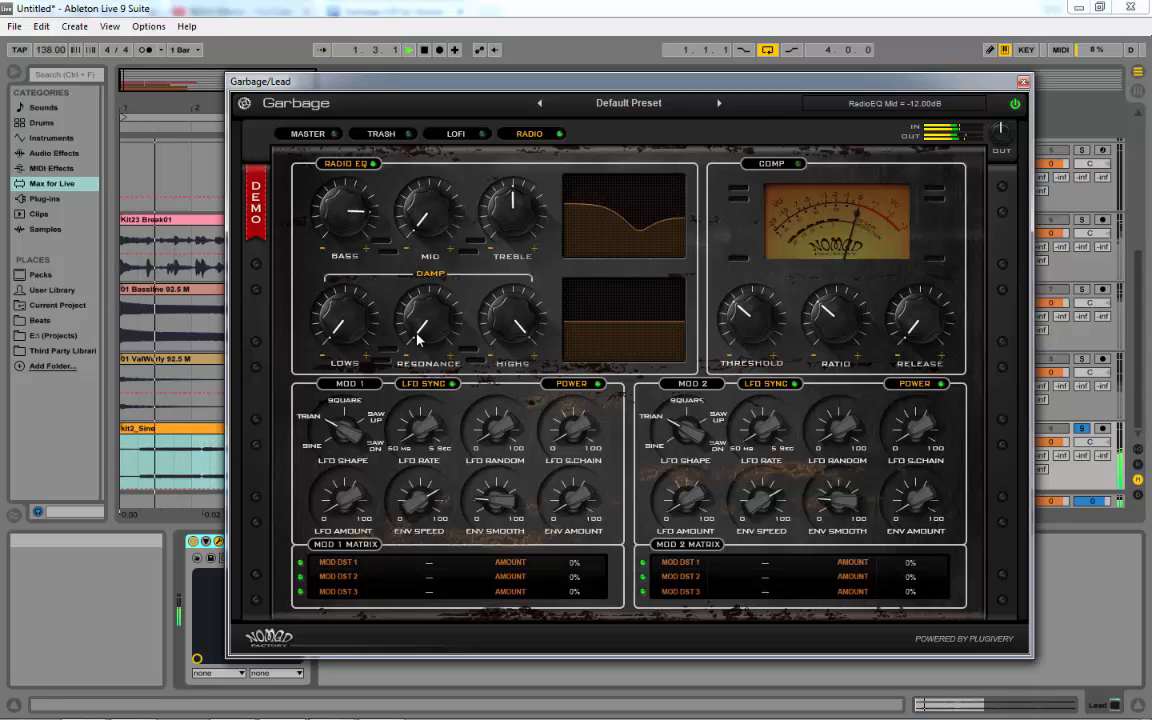
pyautogui.moveTo(516, 244); pyautogui.dragTo(510, 124)
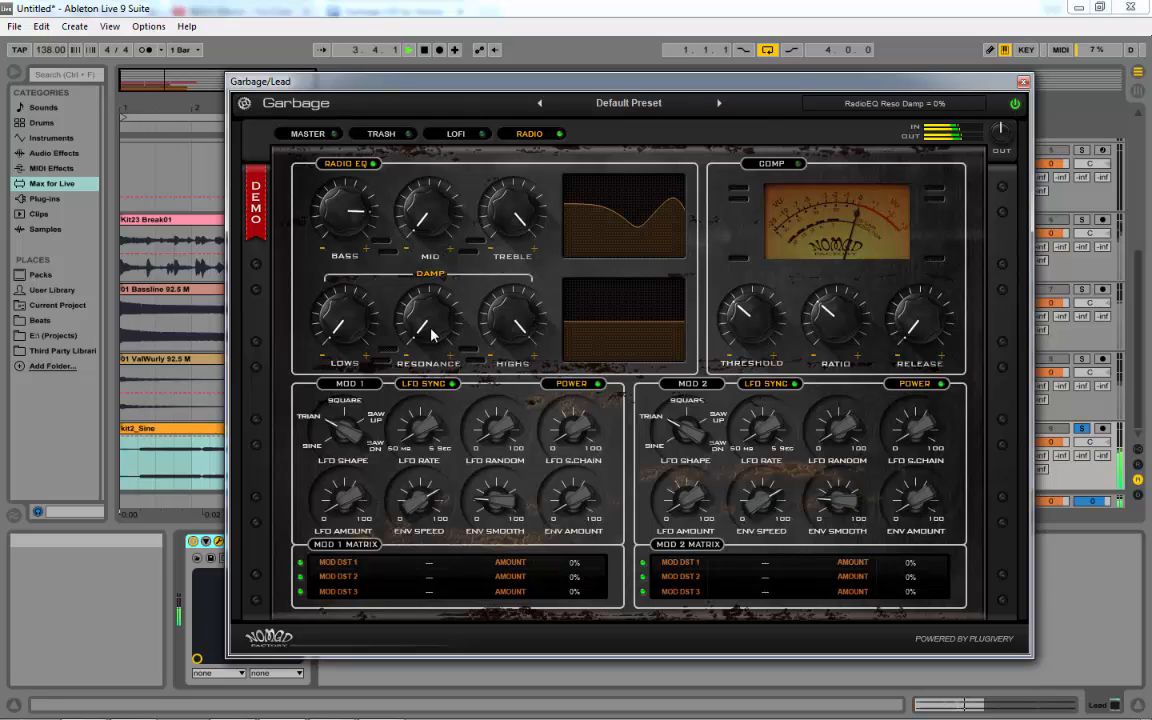
# Step: Raise the Damp section's resonance past halfway, try the lows control and lower the highs
pyautogui.moveTo(429, 329); pyautogui.dragTo(425, 234)
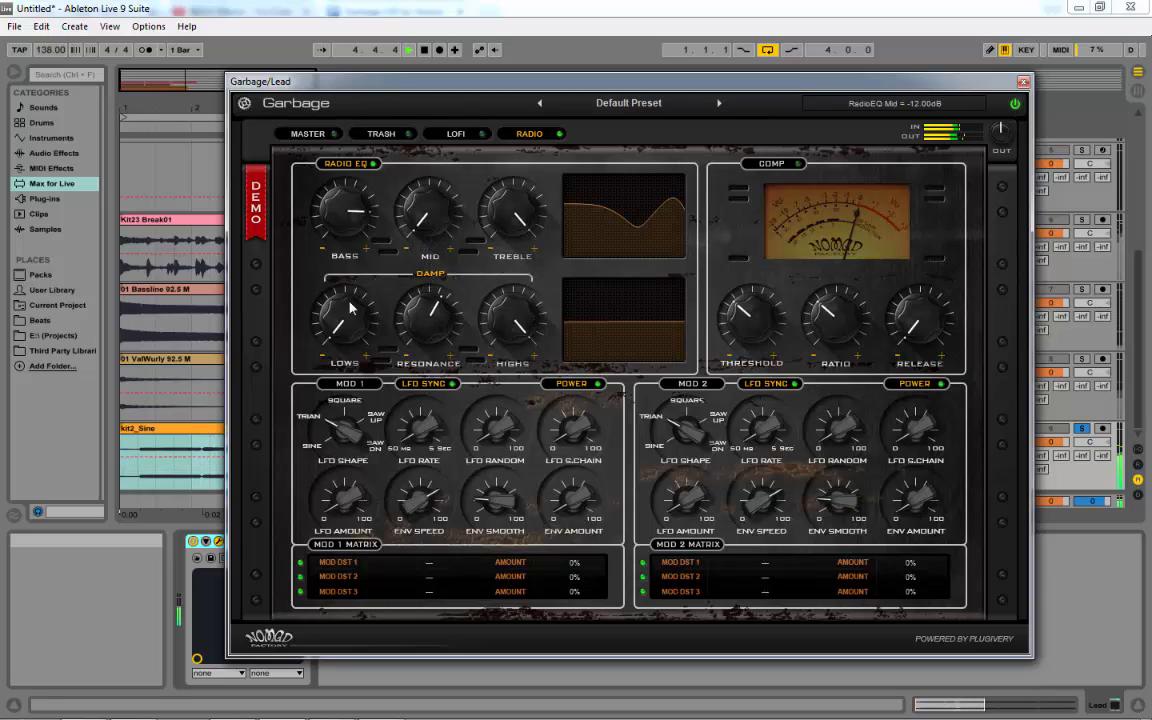
pyautogui.moveTo(346, 330); pyautogui.dragTo(406, 360)
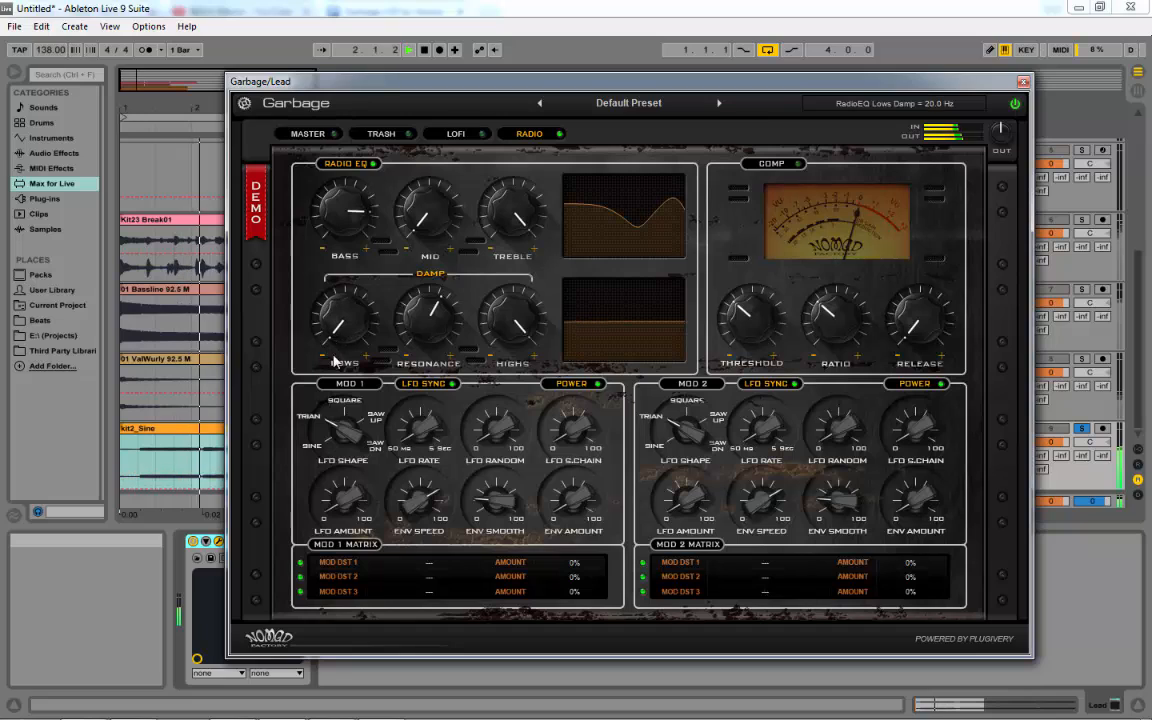
pyautogui.moveTo(531, 315); pyautogui.dragTo(545, 349)
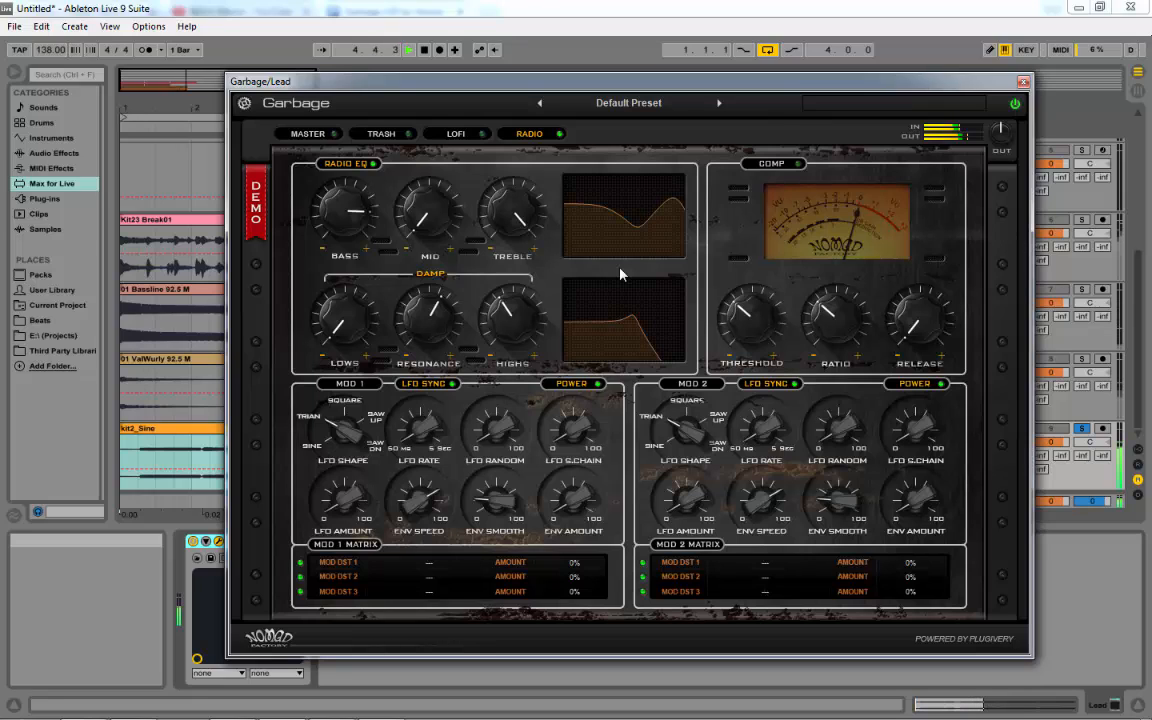
# Step: Turn on the Comp section and set the compressor ratio to 6.0:1
pyautogui.click(799, 165)
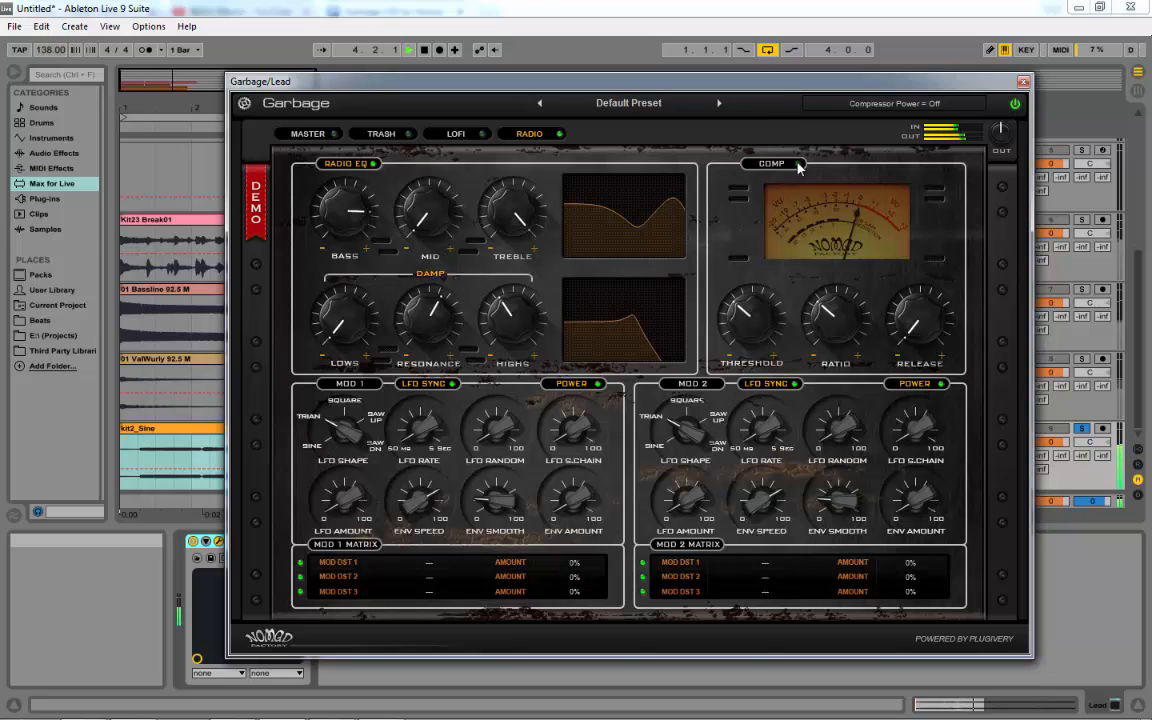
pyautogui.click(799, 165)
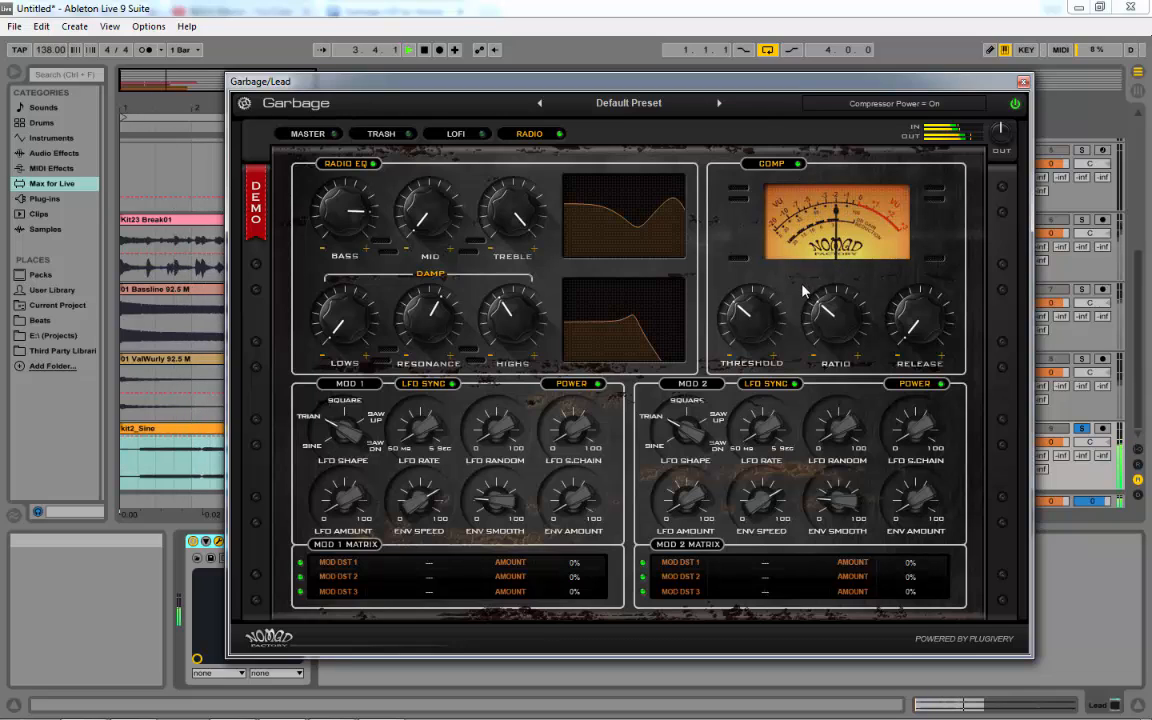
pyautogui.moveTo(832, 337)
pyautogui.moveTo(841, 340); pyautogui.dragTo(828, 288)
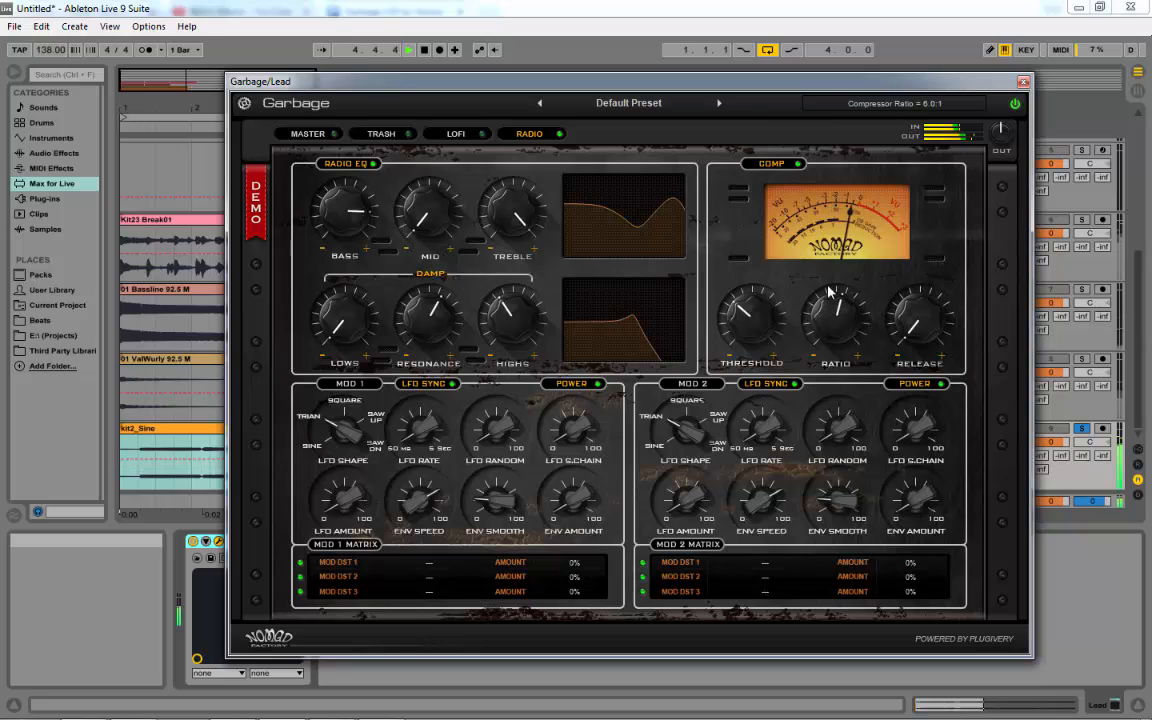
# Step: Try the compressor threshold at -20 dB, raise the release to about 1.15 s and trim it slightly, and ease the threshold back
pyautogui.moveTo(757, 331); pyautogui.dragTo(766, 242)
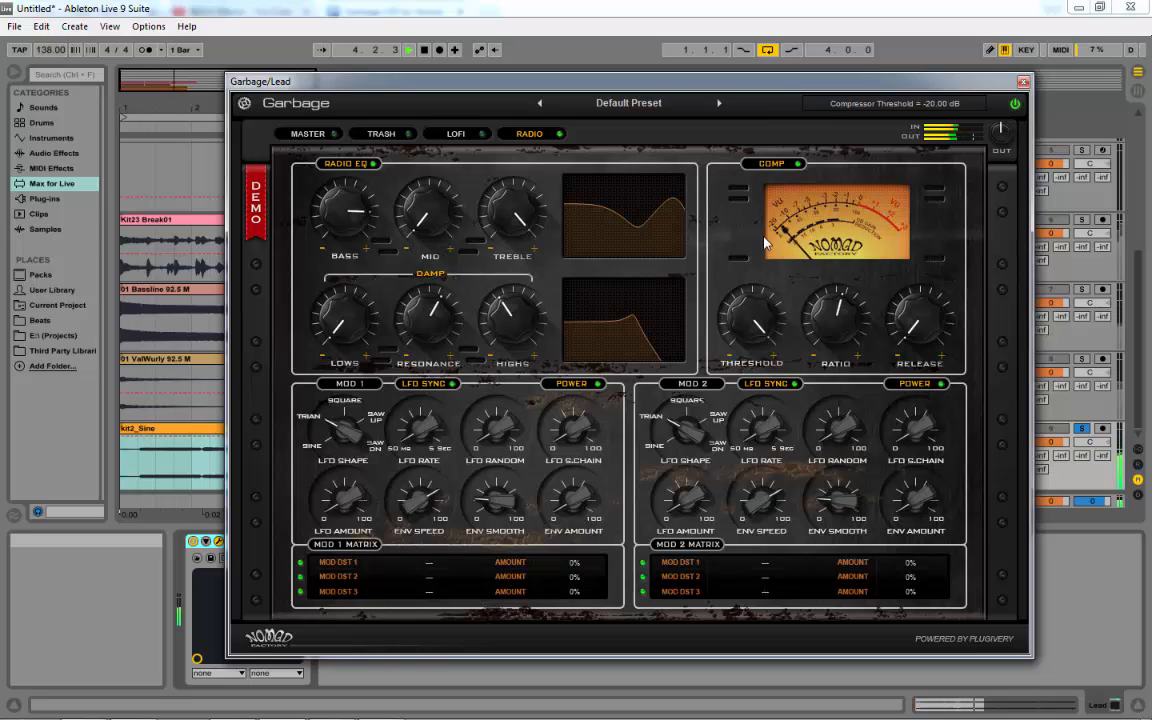
pyautogui.moveTo(916, 318); pyautogui.dragTo(913, 262)
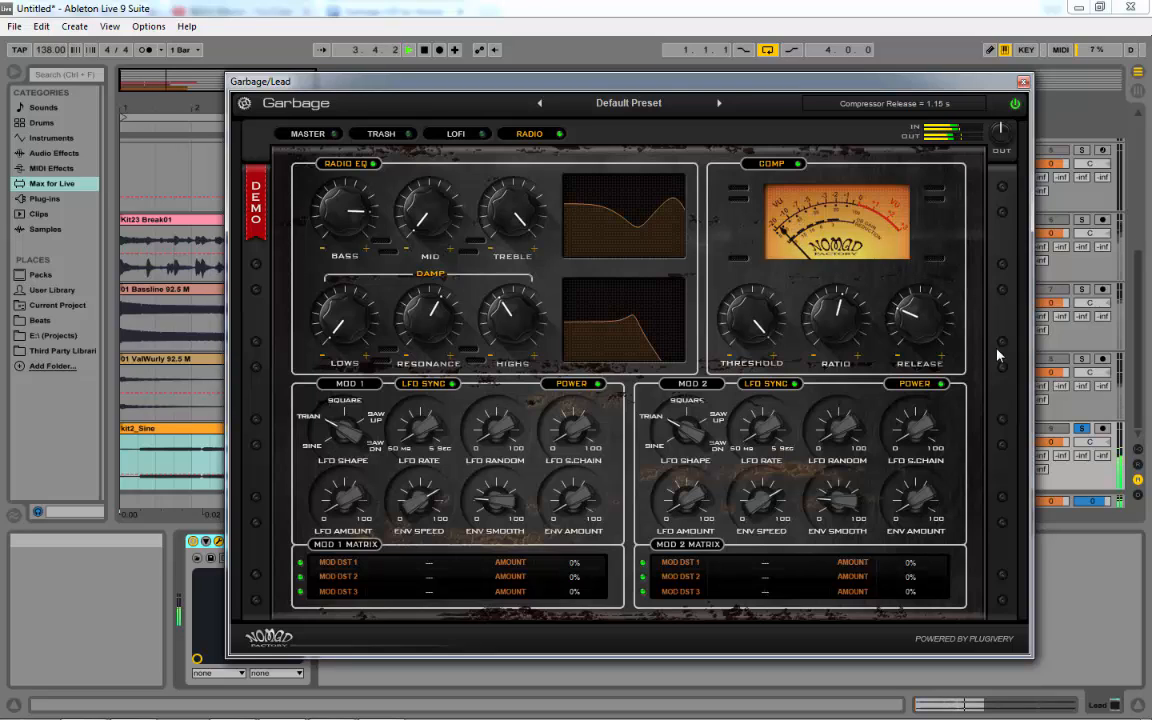
pyautogui.moveTo(938, 328)
pyautogui.mouseDown()
pyautogui.moveTo(922, 295)
pyautogui.moveTo(925, 341)
pyautogui.mouseUp()
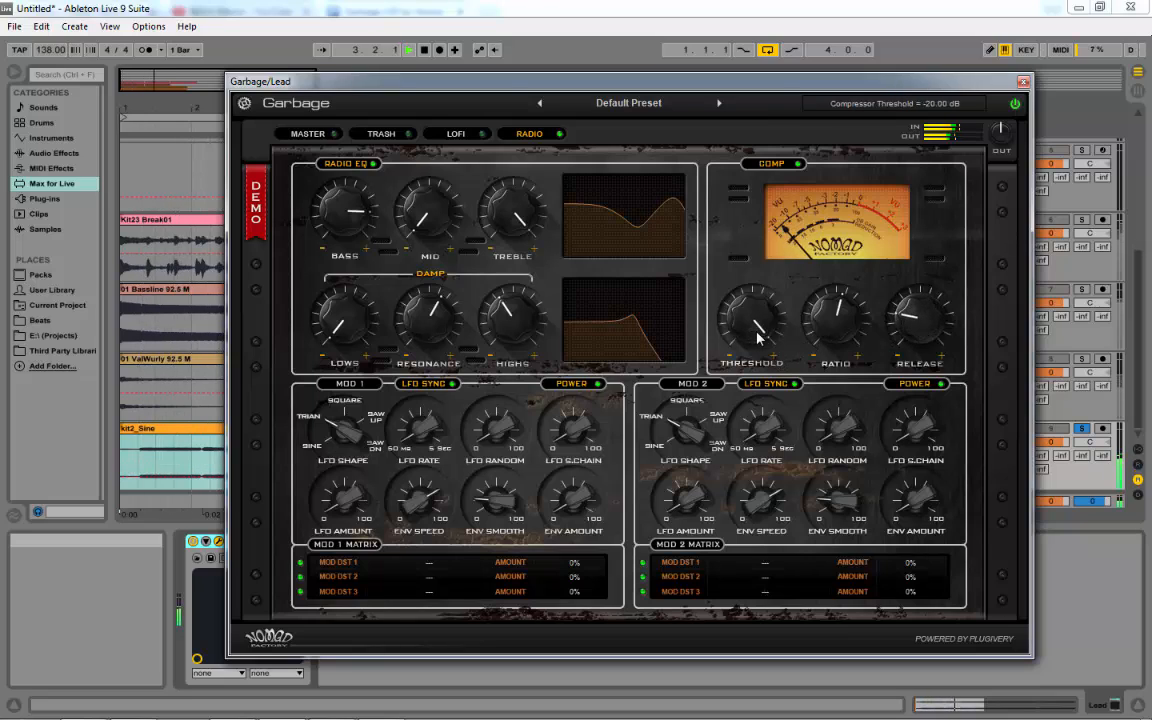
pyautogui.moveTo(751, 351); pyautogui.dragTo(744, 412)
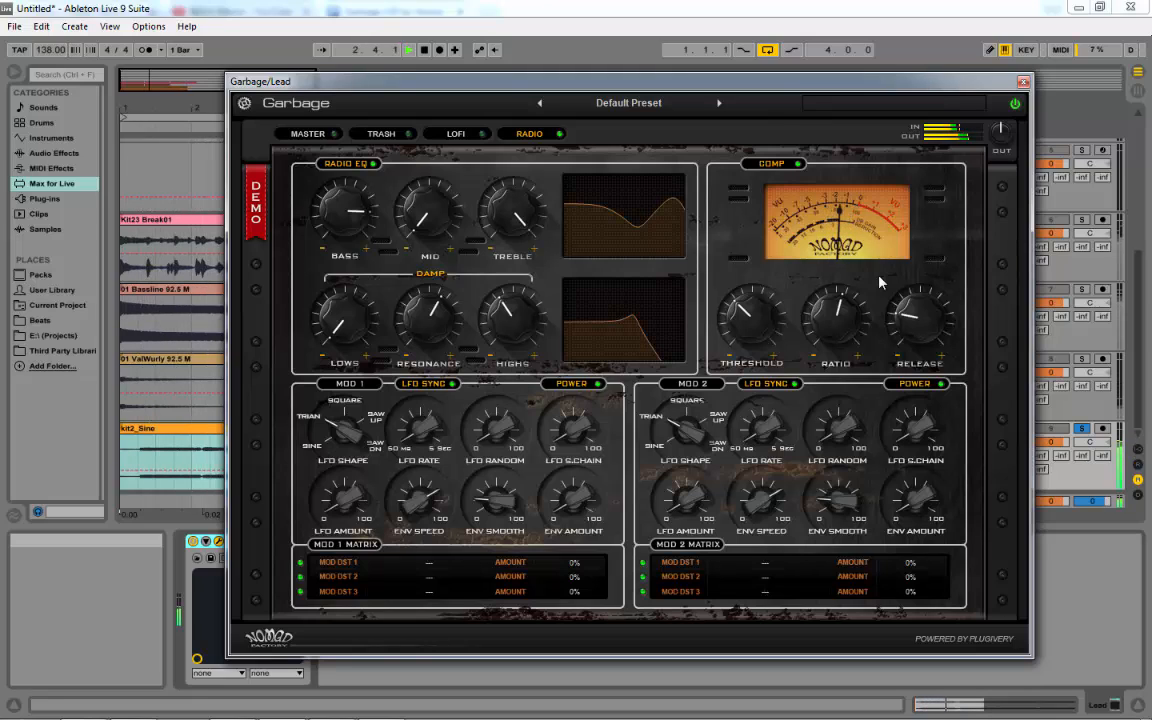
pyautogui.moveTo(775, 297)
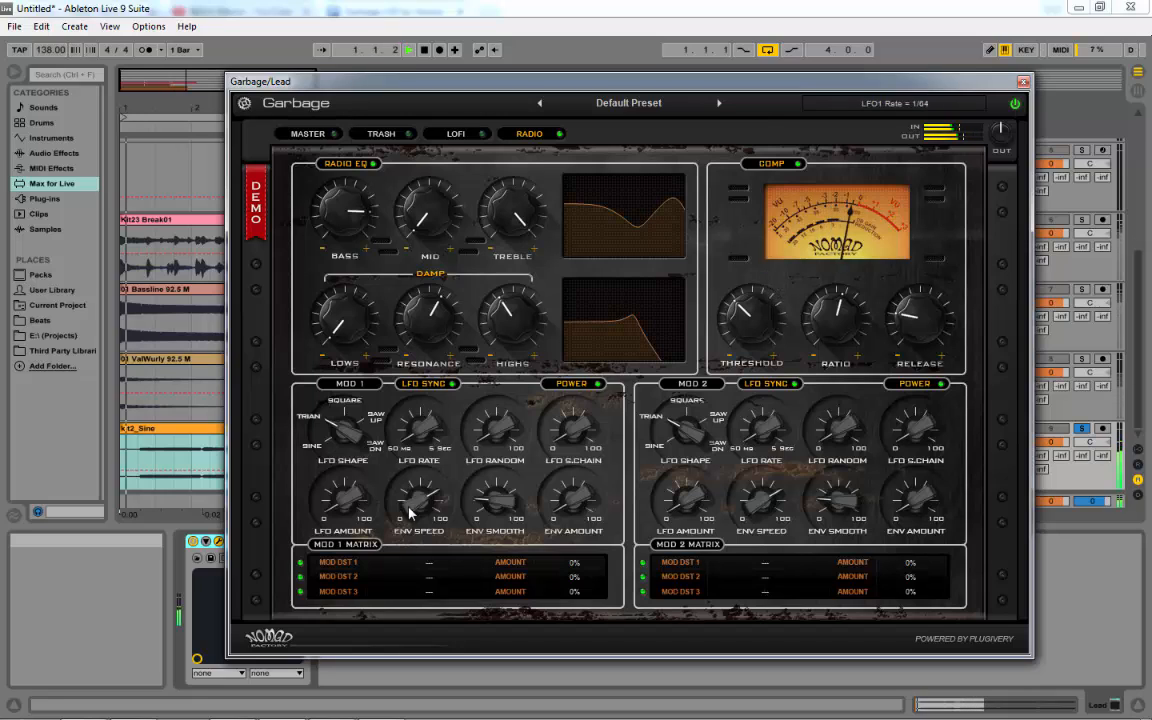
# Step: Assign Filter Cutoff as the first destination in the Mod 1 matrix
pyautogui.moveTo(409, 513)
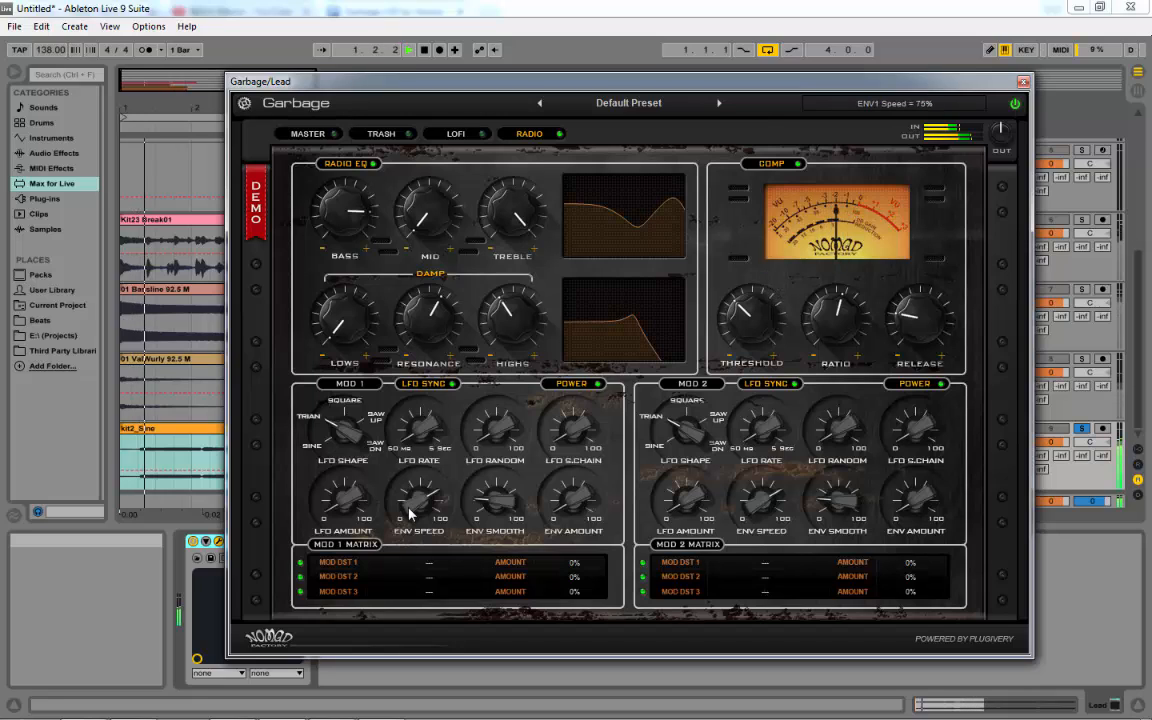
pyautogui.click(436, 564)
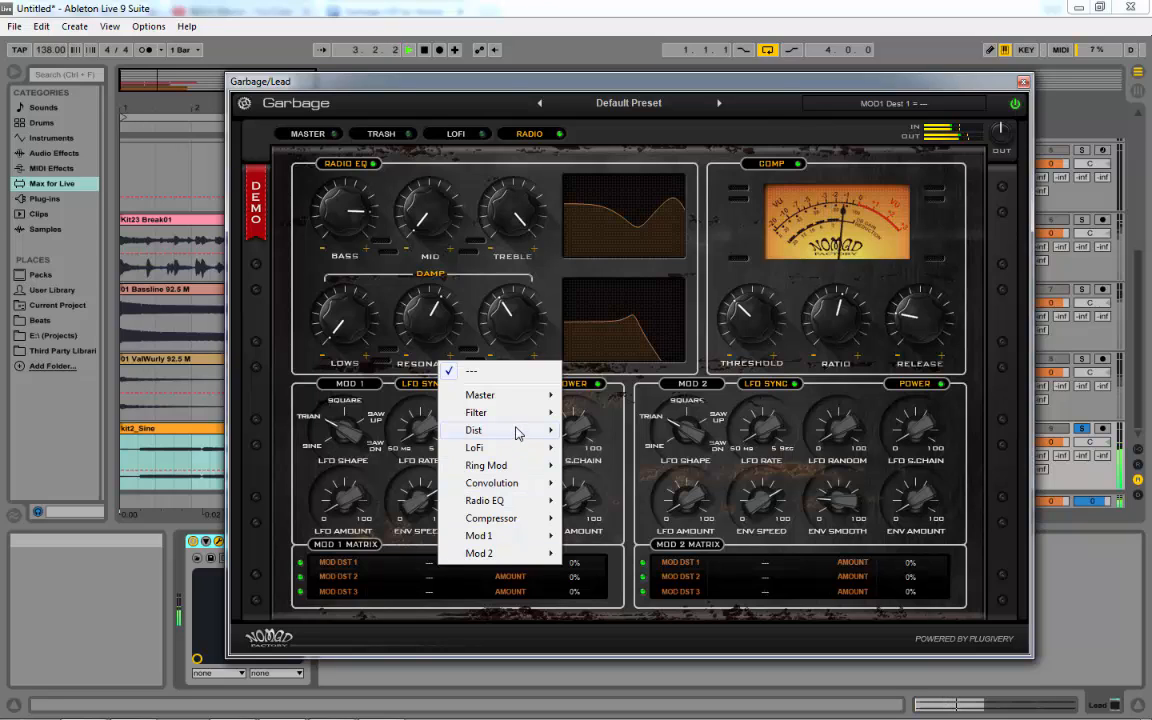
pyautogui.moveTo(520, 433)
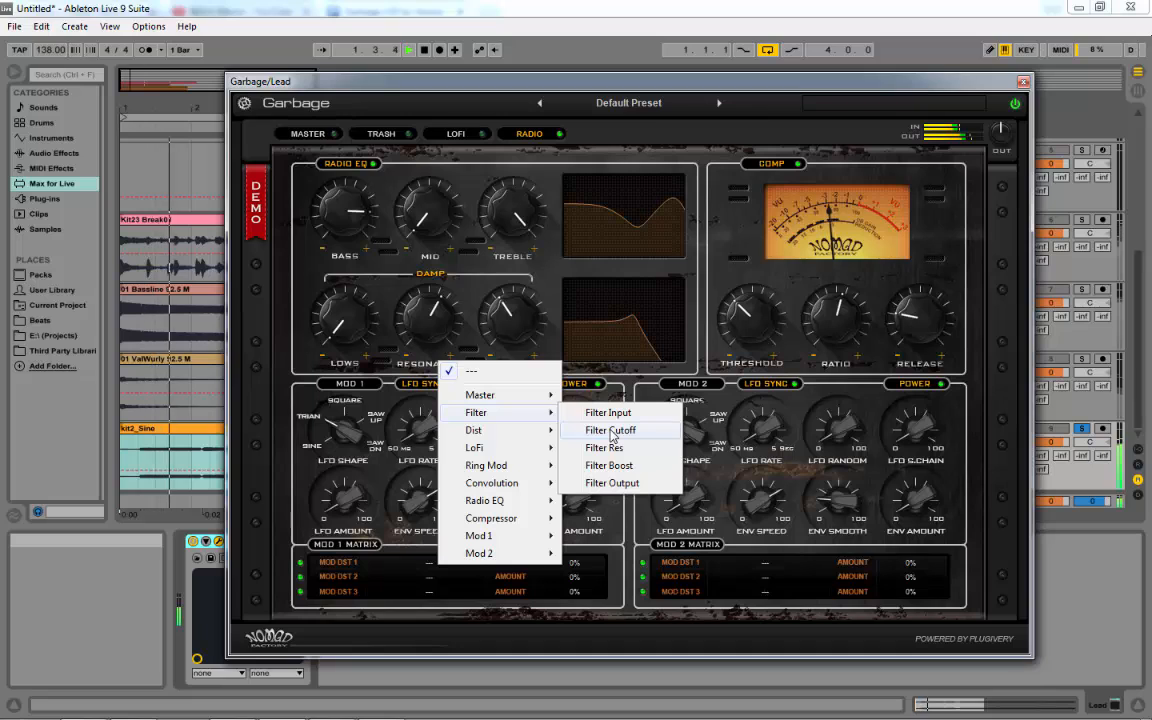
pyautogui.click(610, 430)
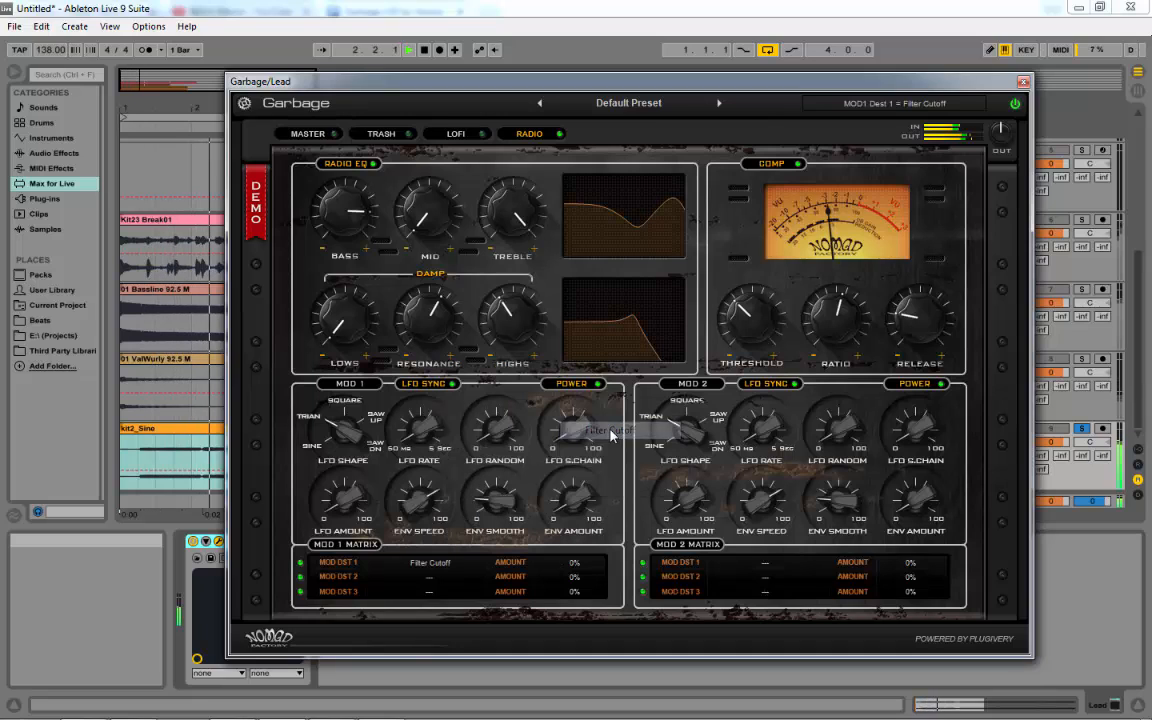
# Step: Change Mod 1's first matrix destination to RadioEQ Highs Damp and set its amount to 50%
pyautogui.click(432, 562)
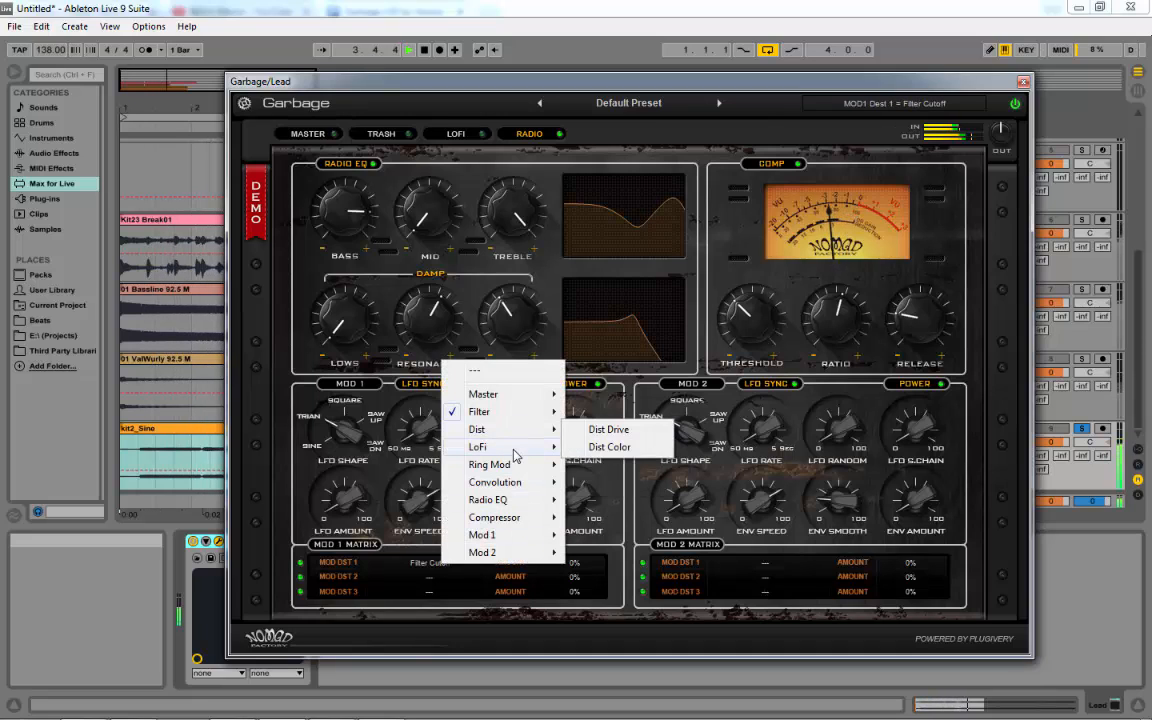
pyautogui.moveTo(528, 418)
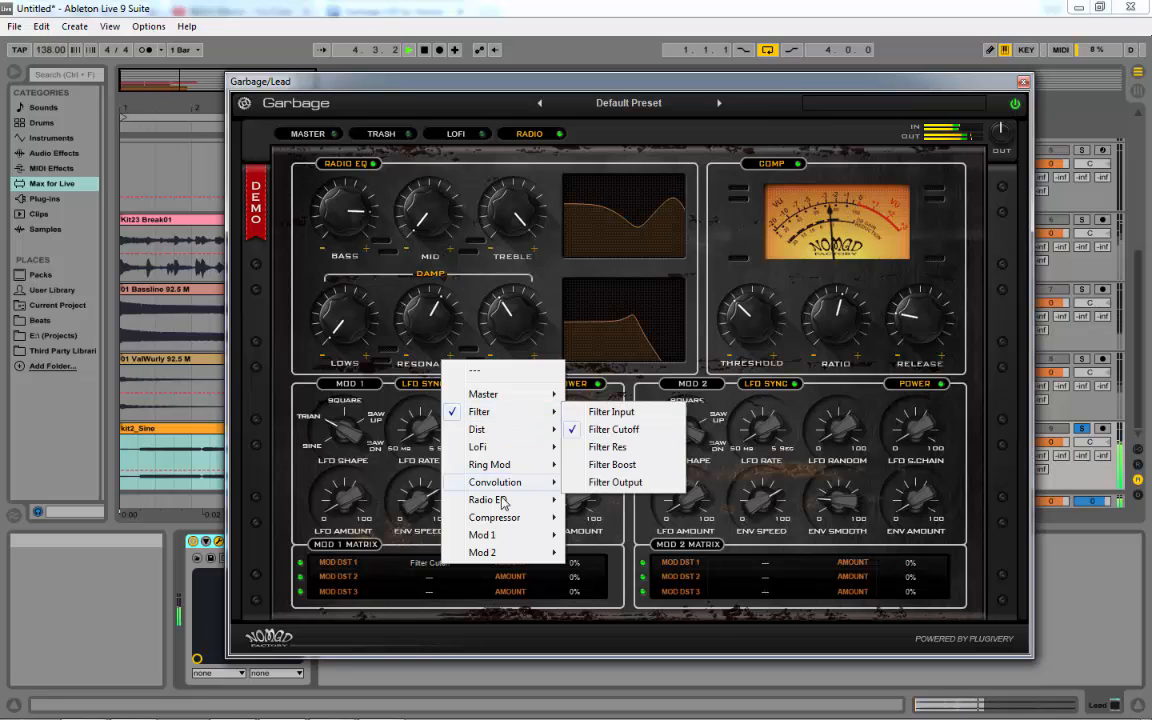
pyautogui.moveTo(515, 500)
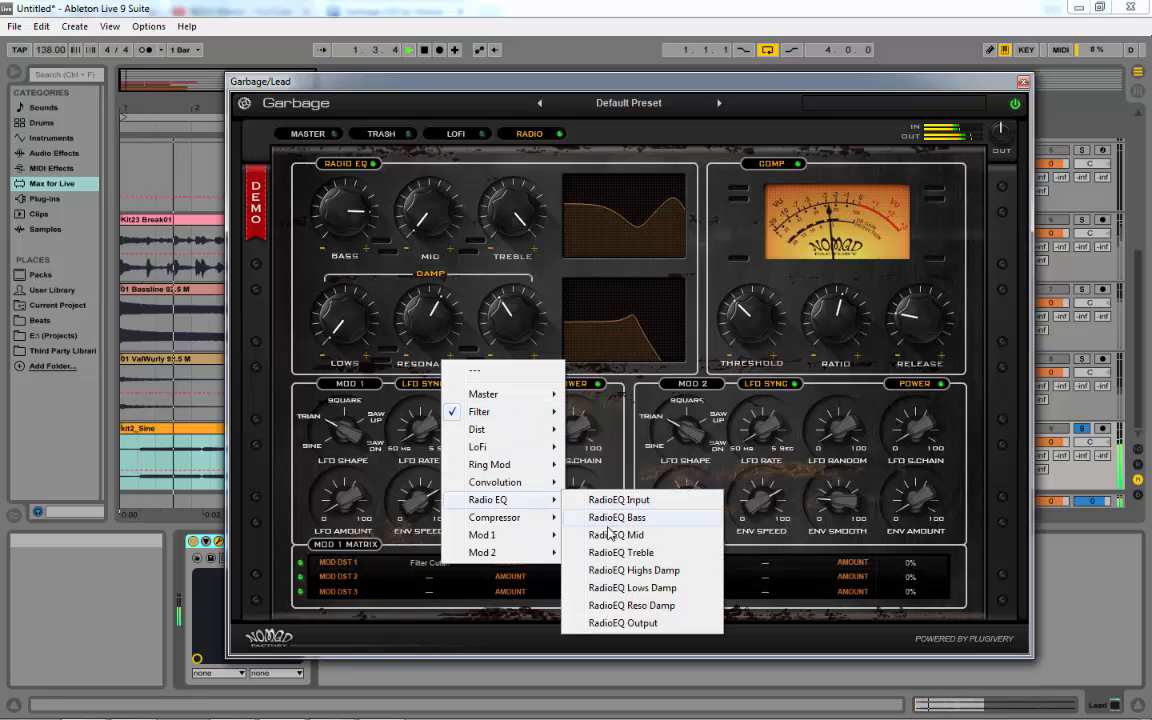
pyautogui.click(639, 574)
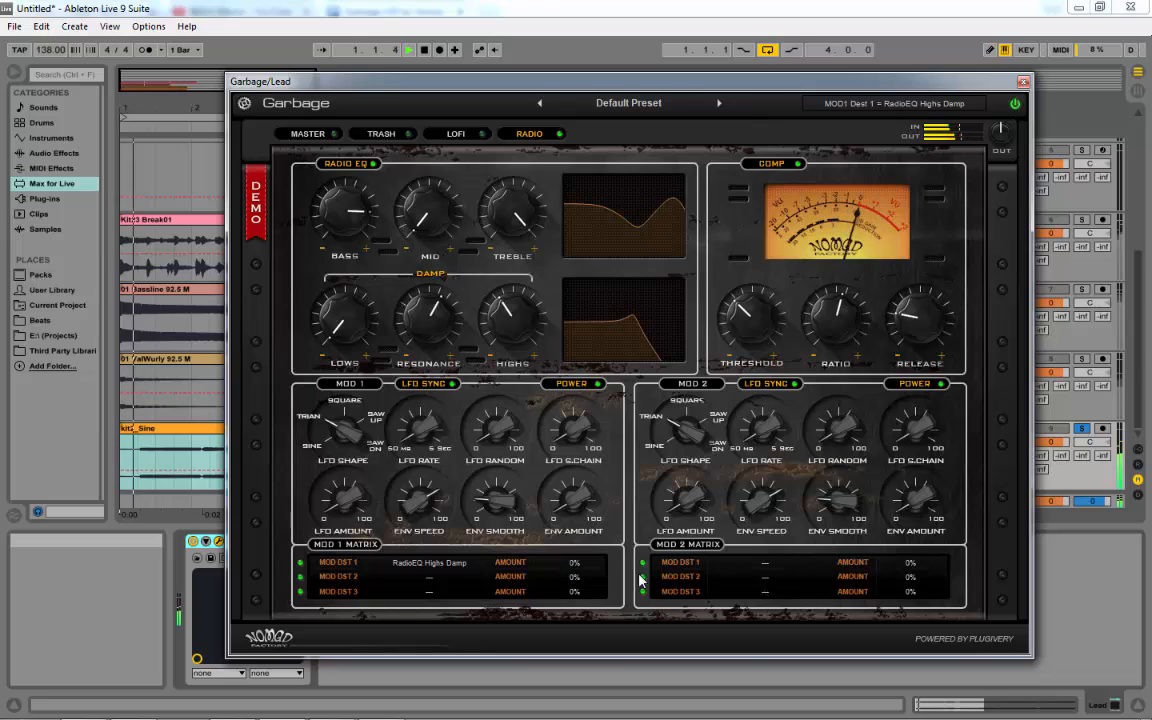
pyautogui.click(640, 575)
pyautogui.click(640, 575)
pyautogui.moveTo(590, 563); pyautogui.dragTo(576, 543)
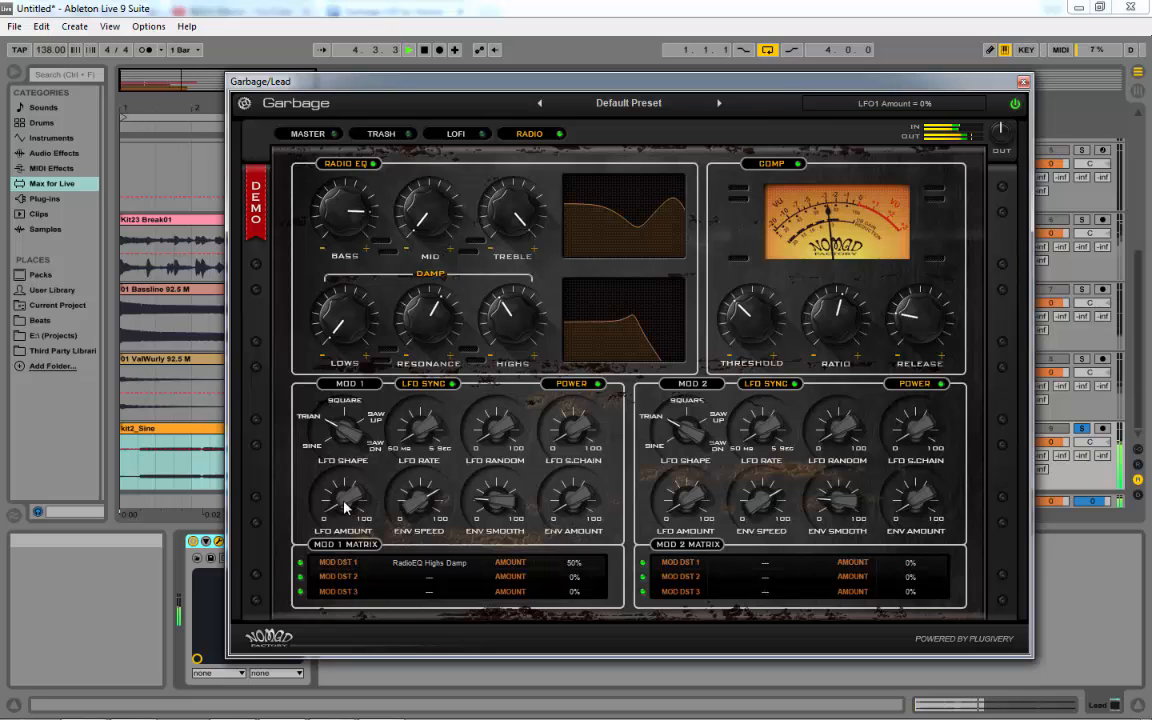
# Step: Adjust Mod 1's LFO rate and raise its LFO amount to roughly a third
pyautogui.moveTo(337, 484); pyautogui.dragTo(332, 472)
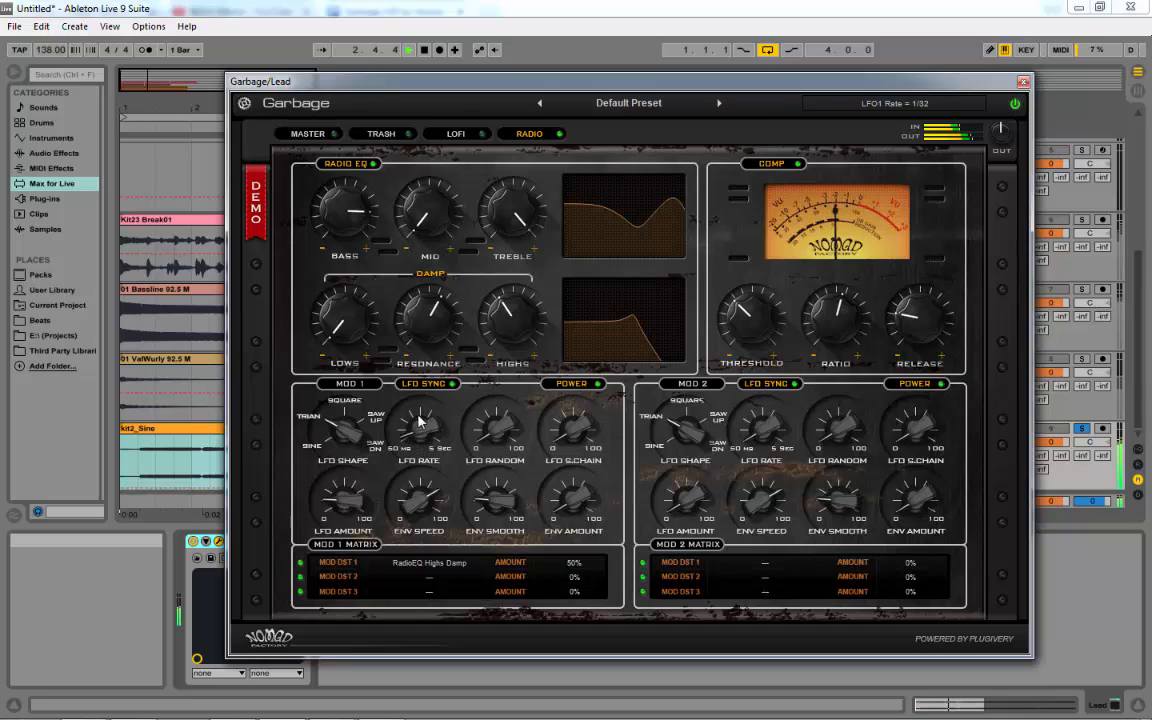
pyautogui.scroll(-1, 418, 398)
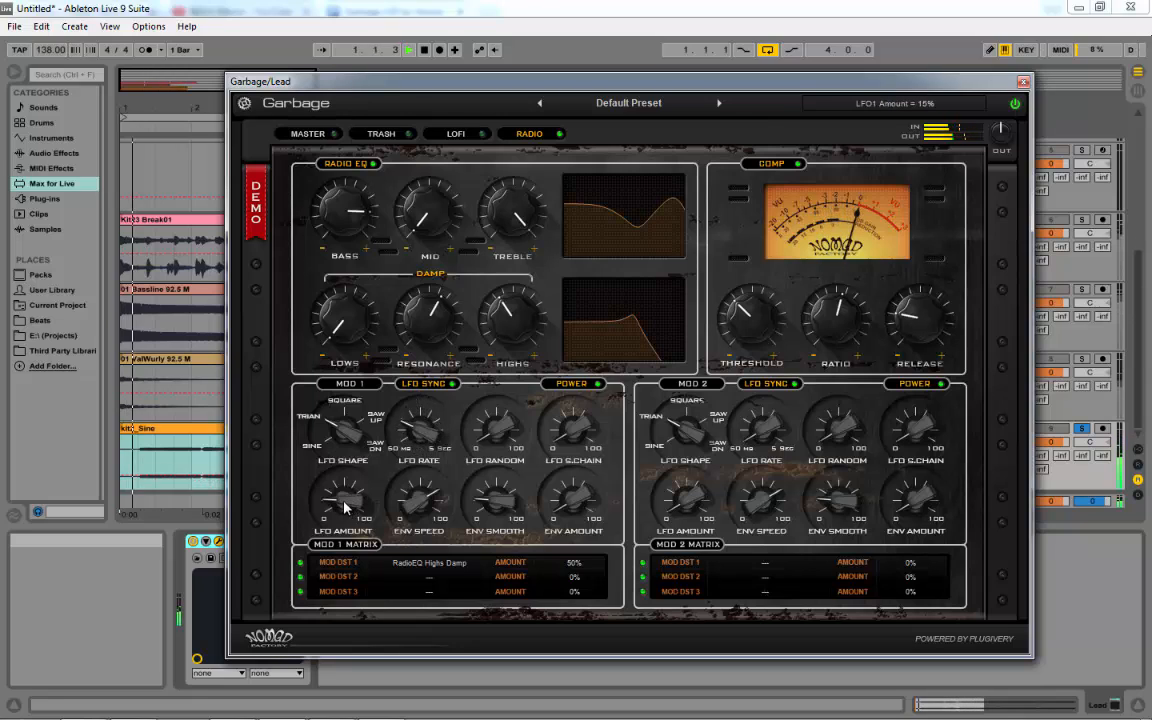
pyautogui.moveTo(343, 507); pyautogui.dragTo(336, 489)
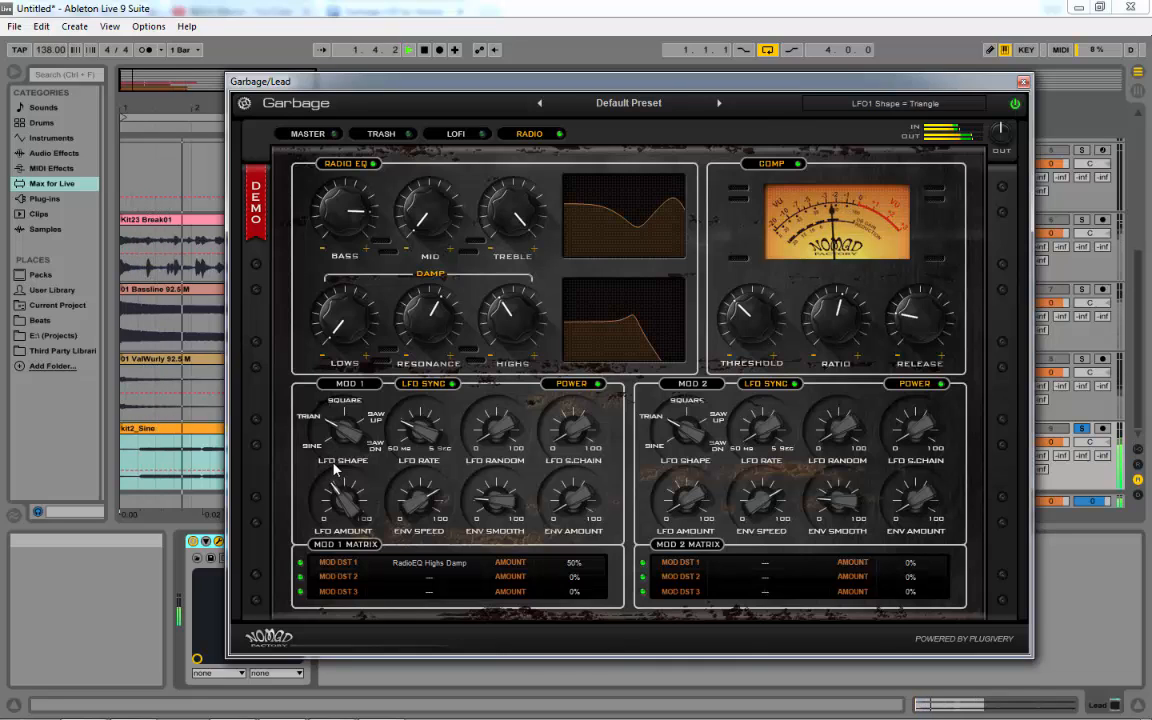
pyautogui.click(435, 570)
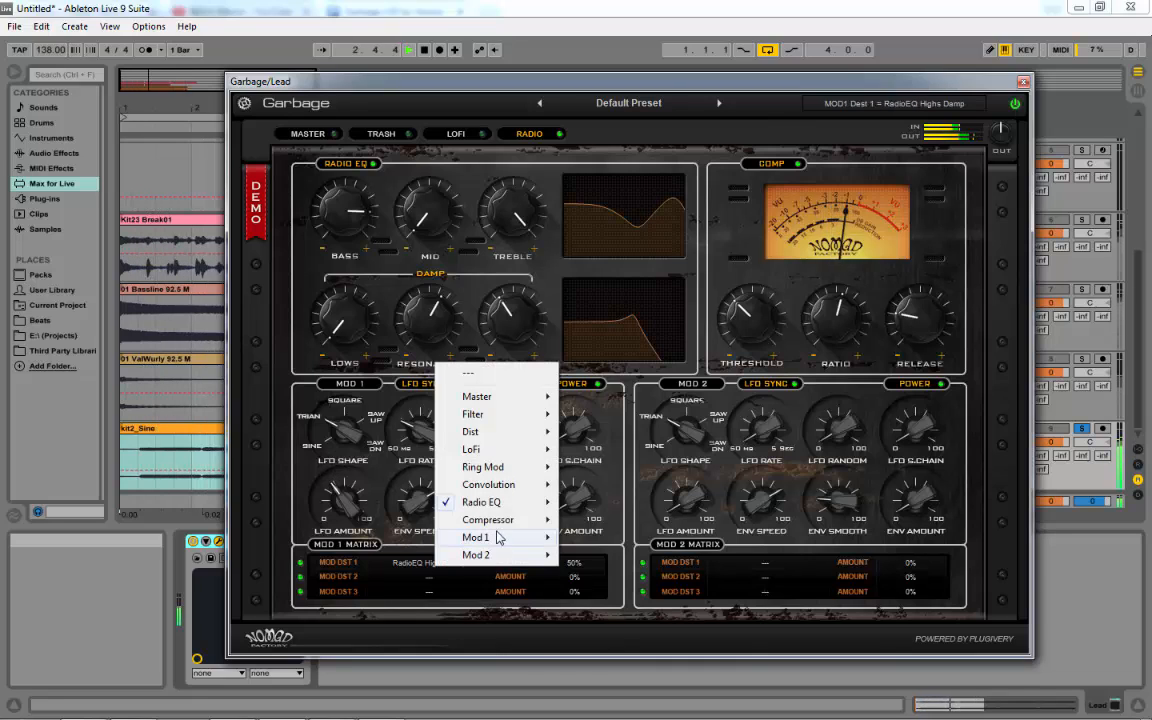
pyautogui.moveTo(525, 521)
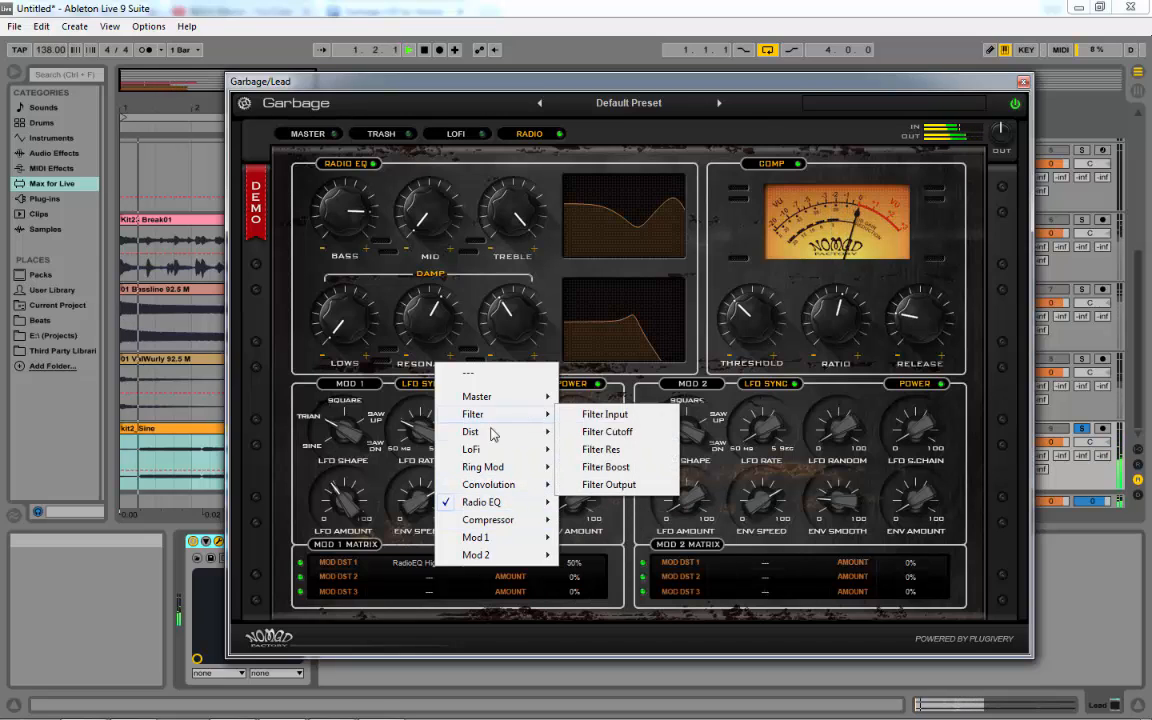
pyautogui.click(395, 551)
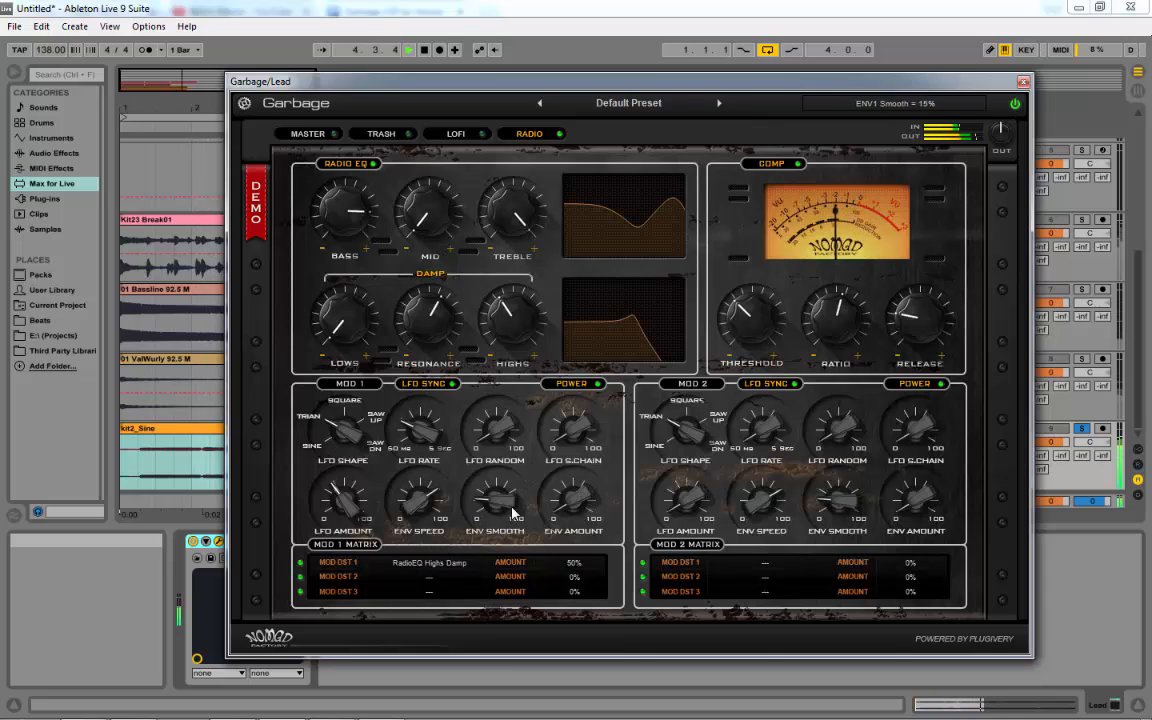
# Step: In Mod 1, raise the envelope amount, set the envelope smooth to 36% and lower the envelope speed
pyautogui.moveTo(586, 509); pyautogui.dragTo(569, 563)
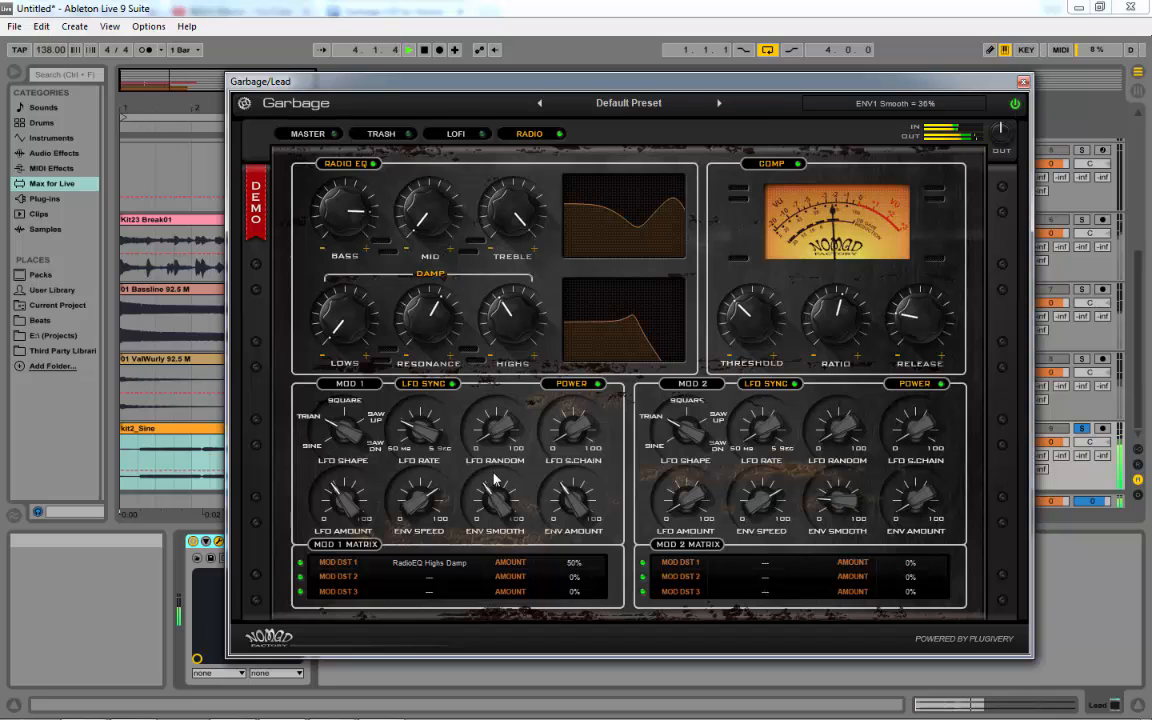
pyautogui.moveTo(416, 548); pyautogui.dragTo(405, 502)
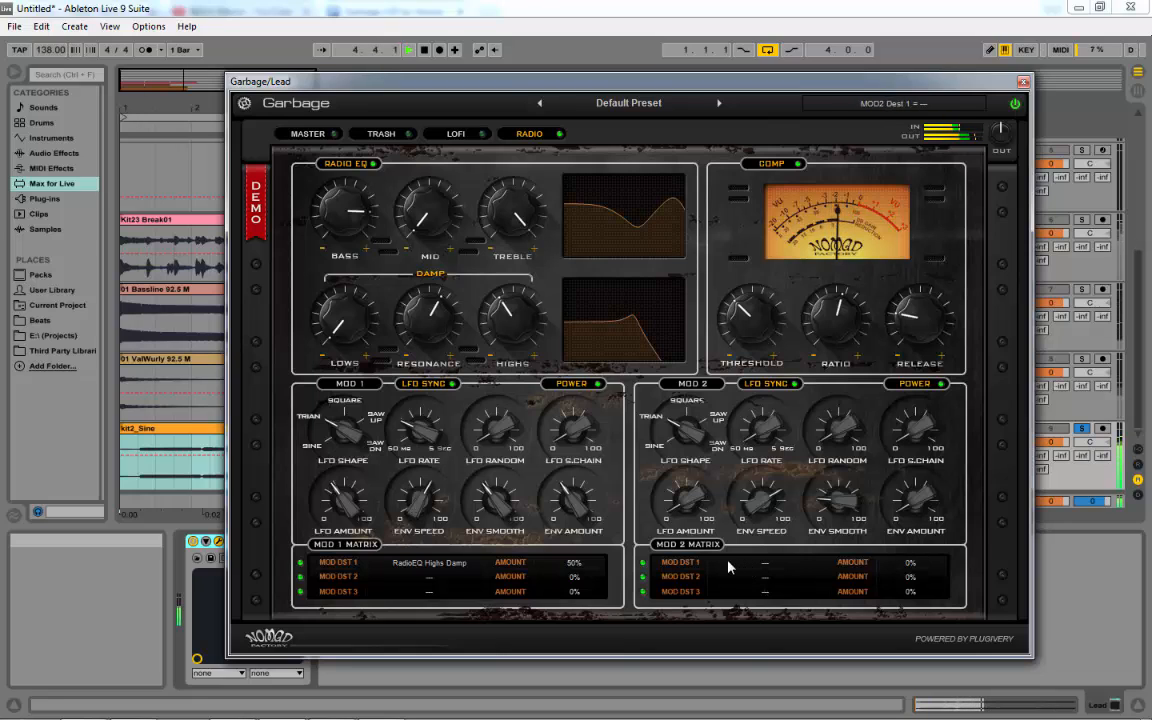
# Step: Assign Volume as Mod 1's second matrix destination, try its amount at 100% and set it to 43%
pyautogui.click(429, 579)
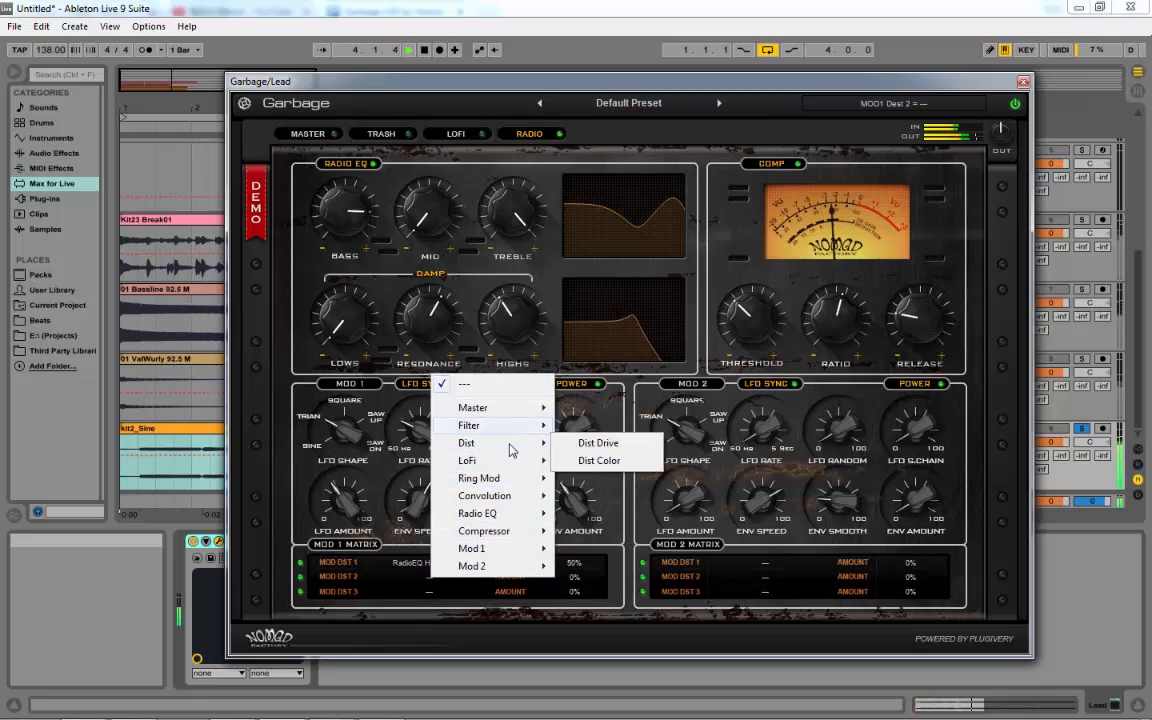
pyautogui.moveTo(516, 498)
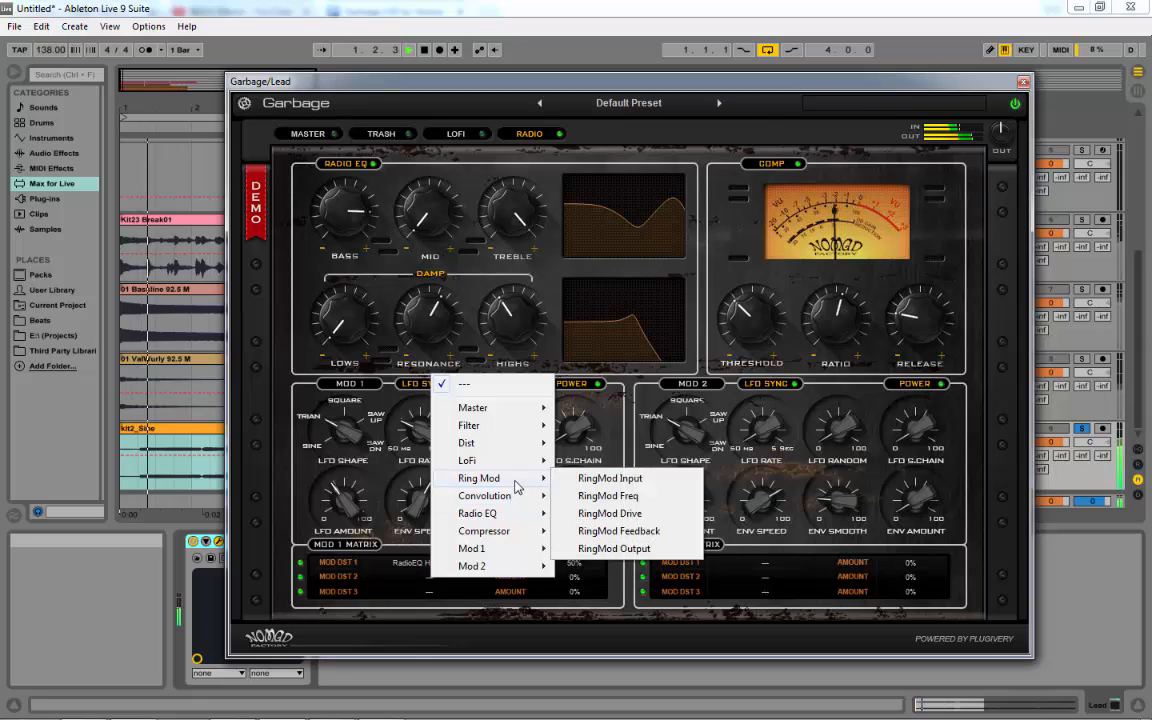
pyautogui.moveTo(506, 408)
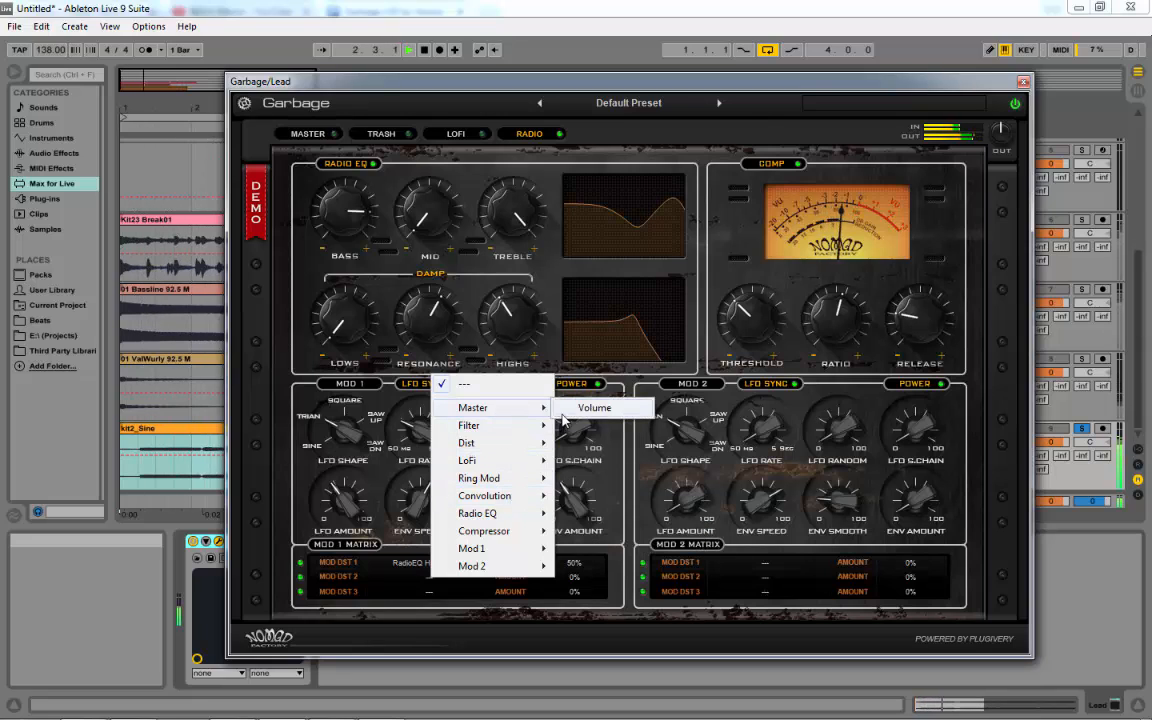
pyautogui.click(590, 407)
pyautogui.moveTo(562, 576); pyautogui.dragTo(573, 575)
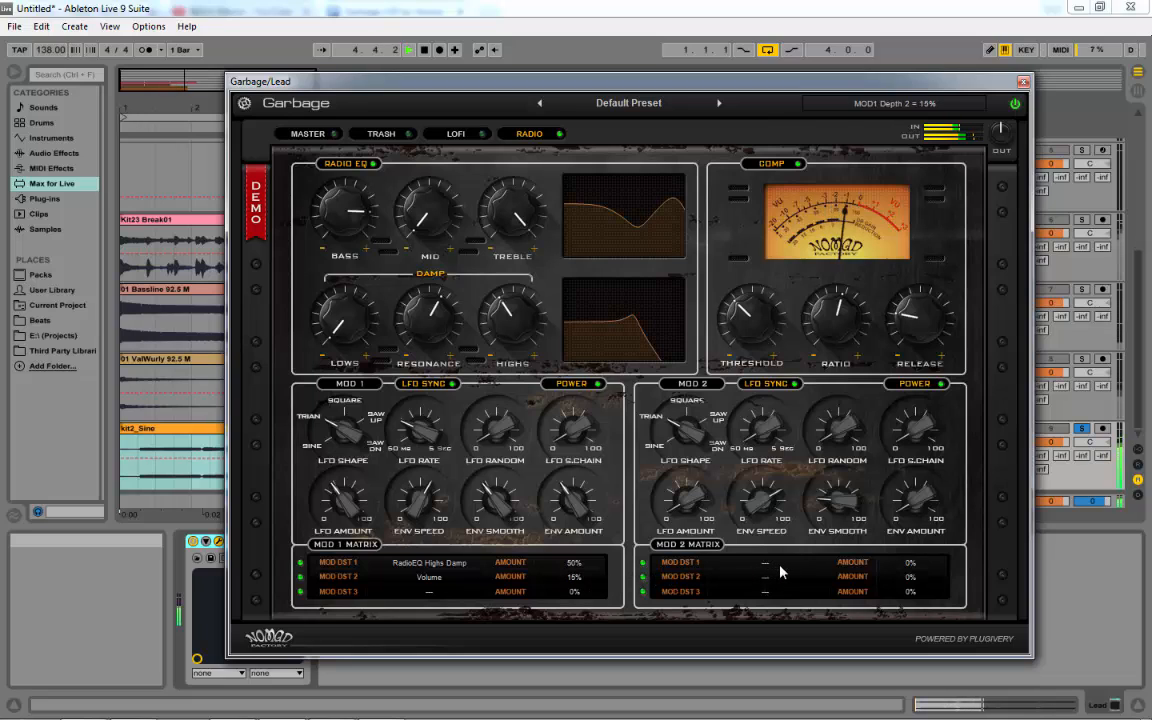
pyautogui.moveTo(575, 578); pyautogui.dragTo(950, 489)
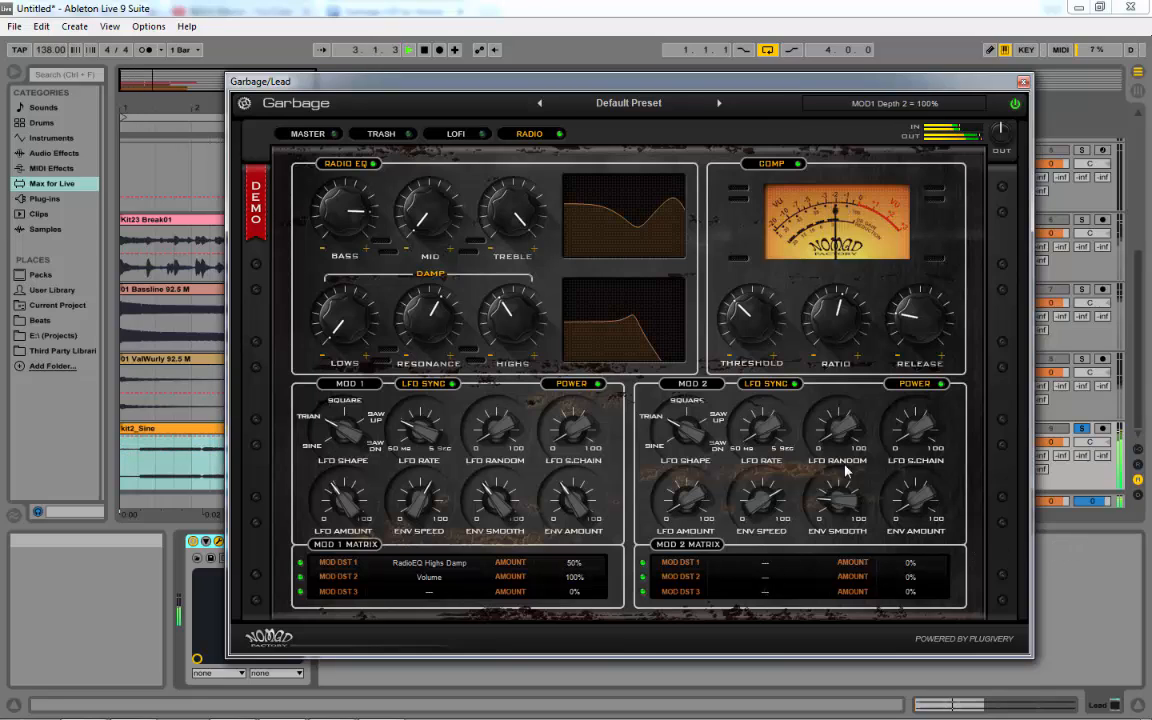
pyautogui.moveTo(573, 587); pyautogui.dragTo(577, 632)
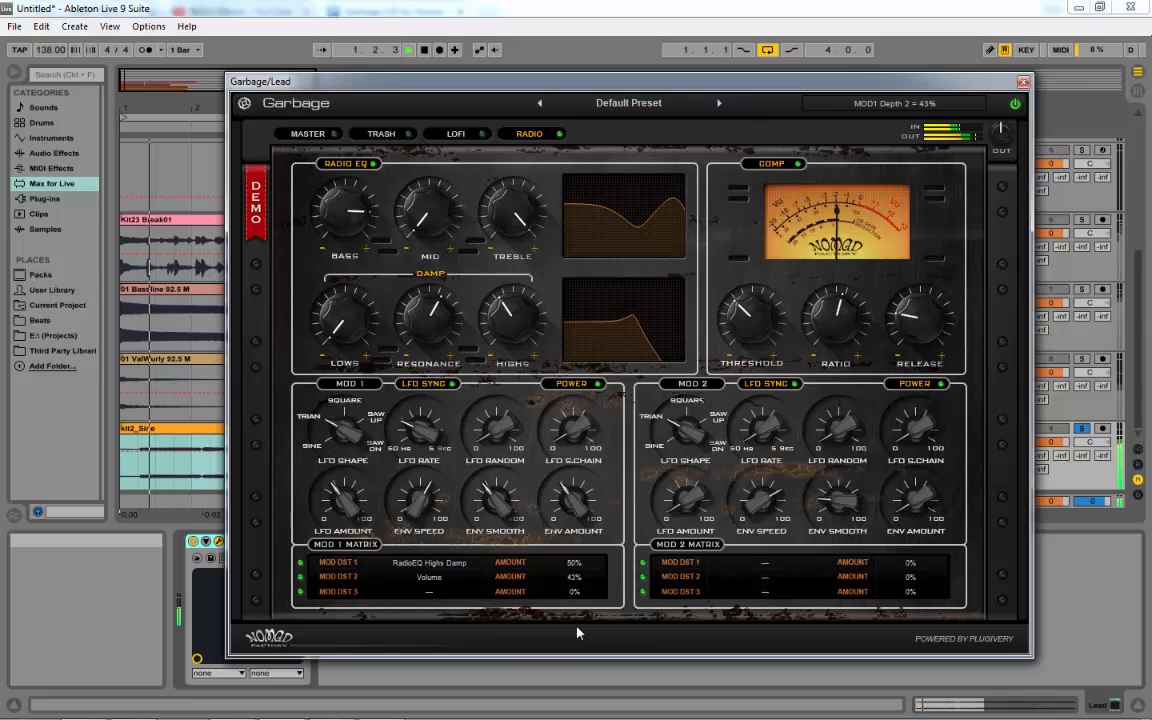
pyautogui.click(789, 562)
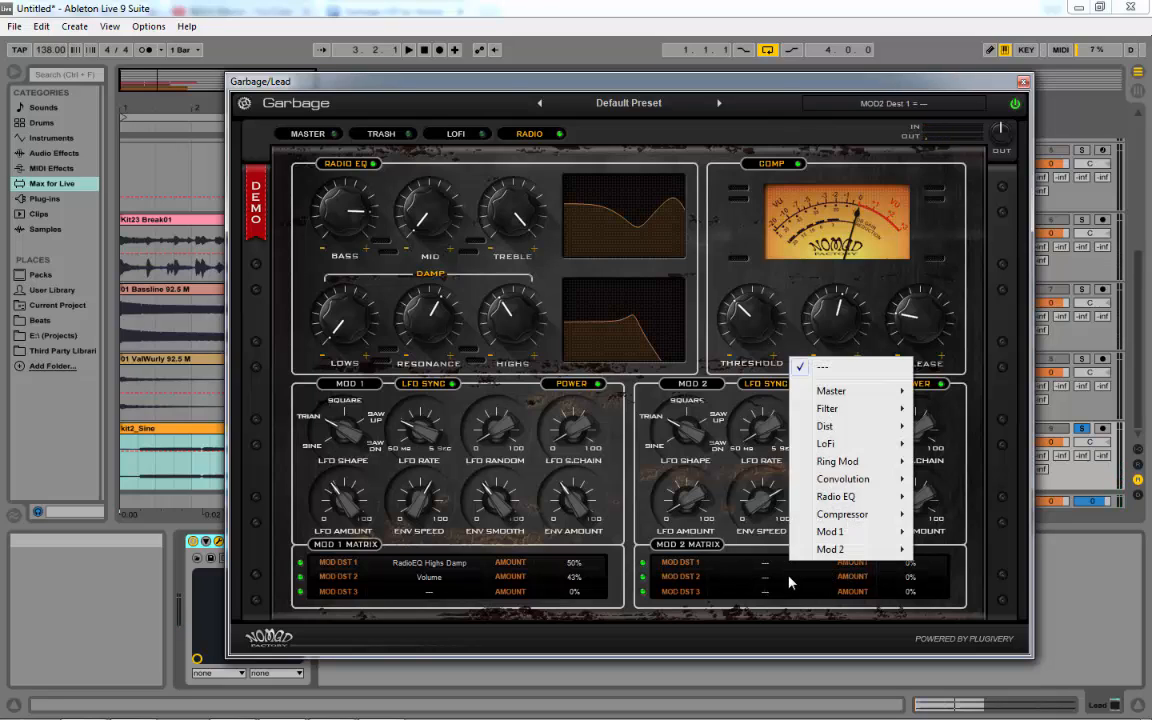
pyautogui.click(777, 577)
pyautogui.click(742, 562)
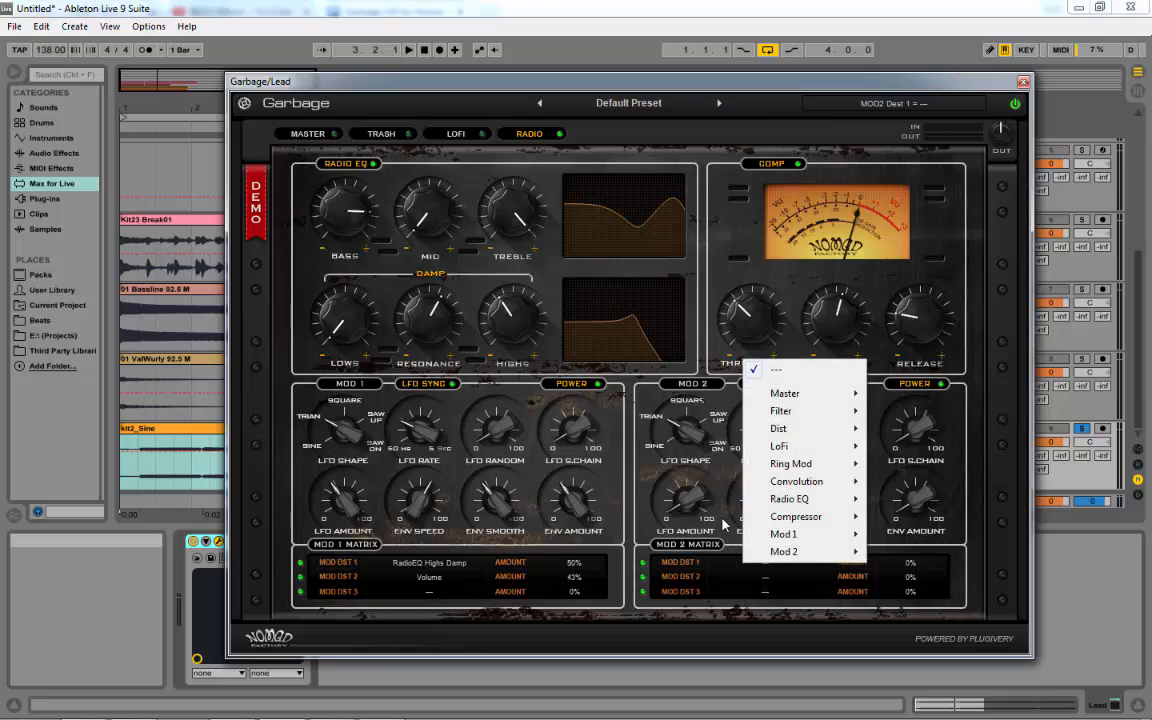
pyautogui.click(722, 520)
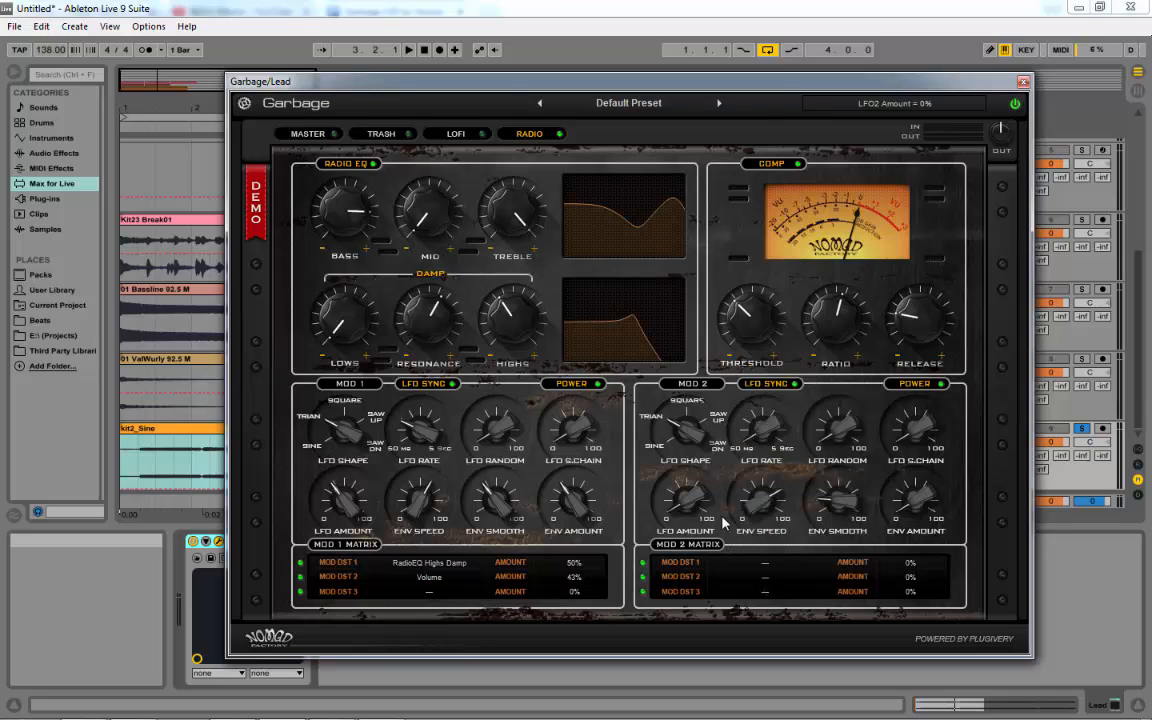
pyautogui.moveTo(572, 429); pyautogui.dragTo(548, 515)
pyautogui.click(920, 437)
# Step: Review the plug-in's Master, Trash, LoFi and Radio pages, ending on the Master overview
pyautogui.click(314, 134)
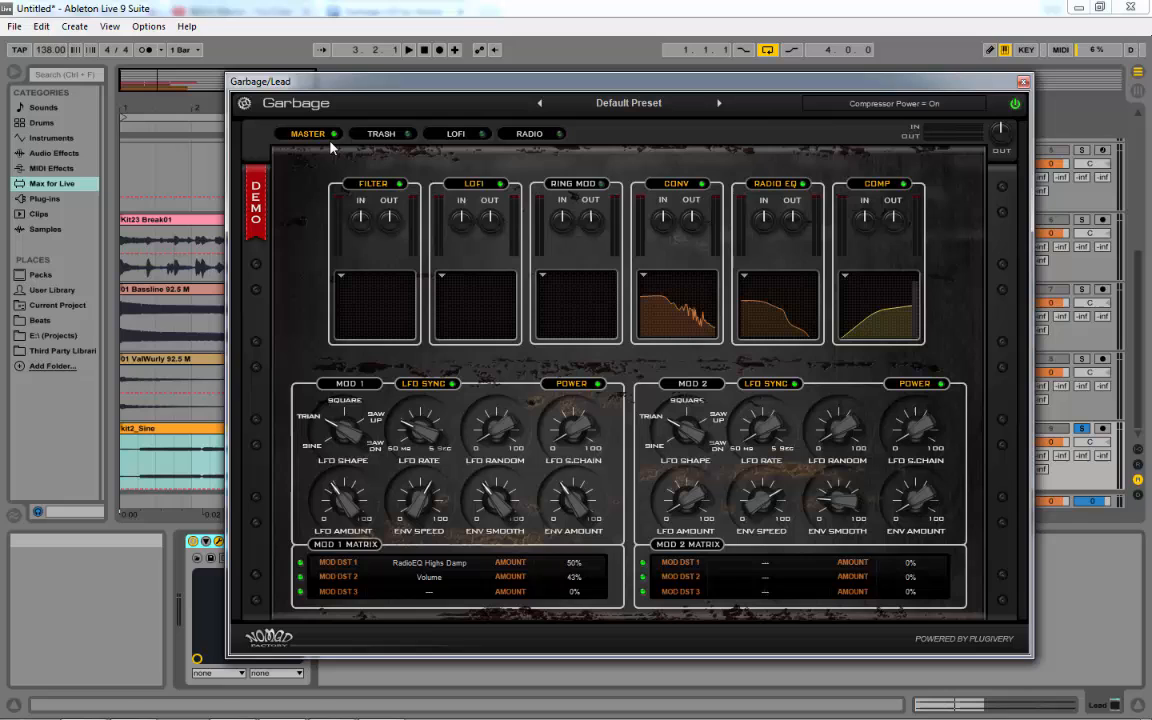
pyautogui.click(391, 134)
pyautogui.click(474, 136)
pyautogui.click(527, 134)
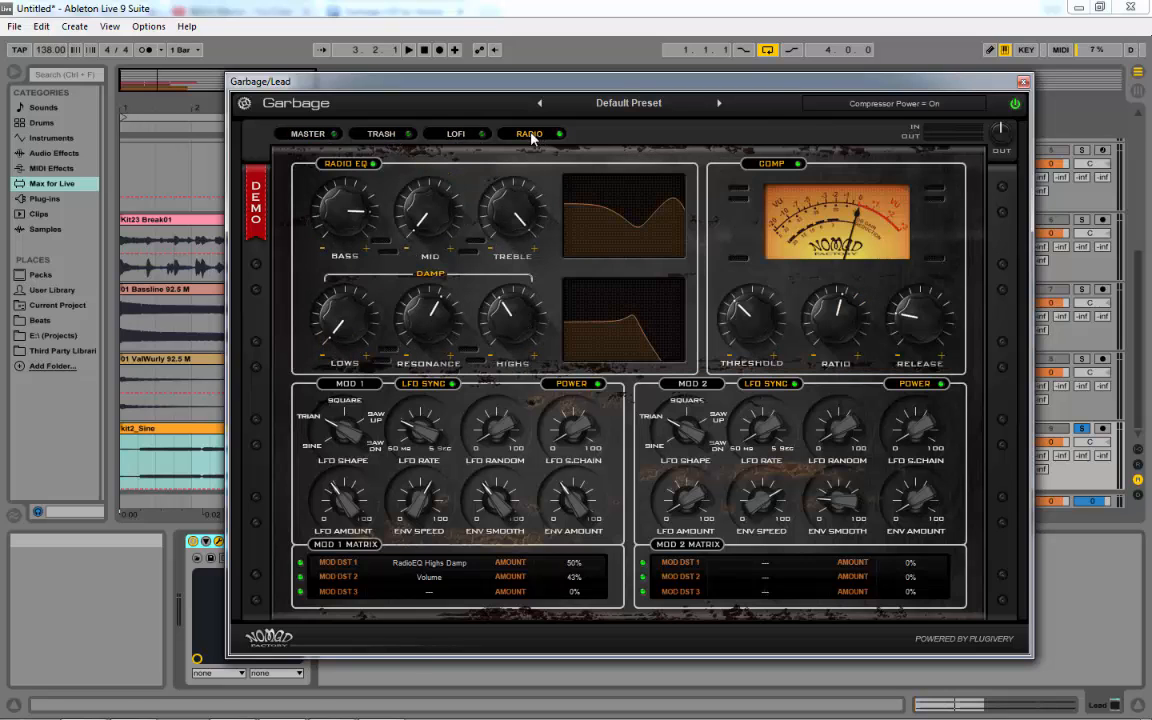
pyautogui.click(449, 136)
pyautogui.click(366, 129)
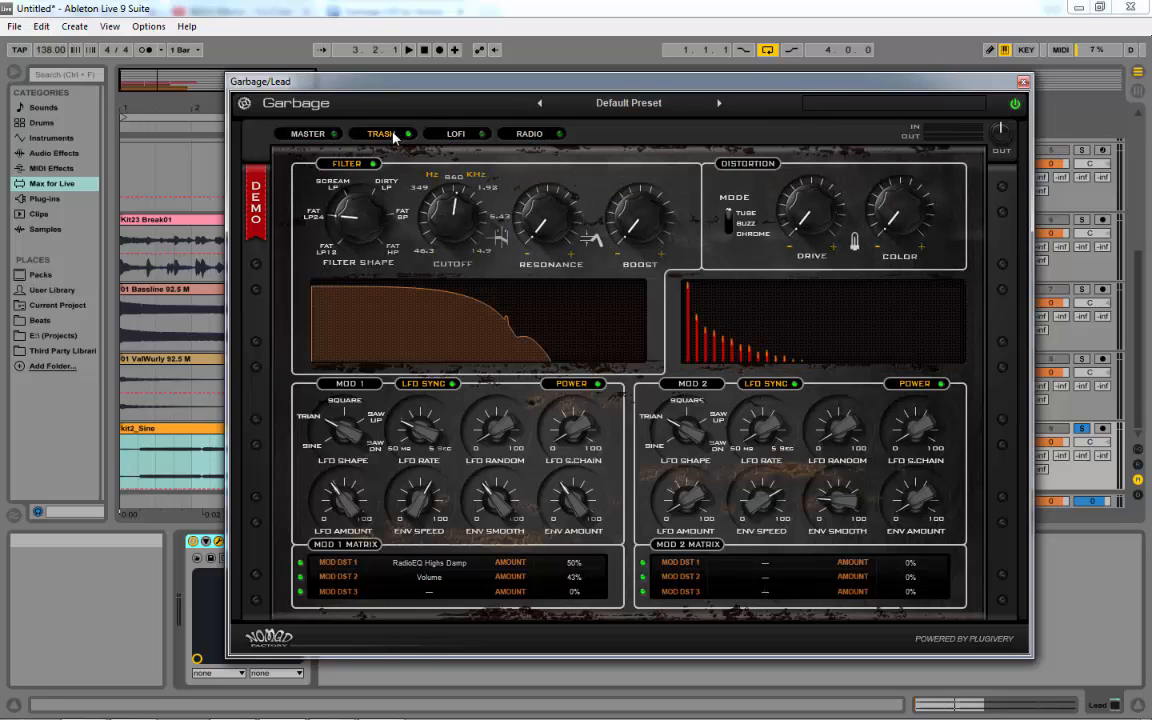
pyautogui.click(453, 136)
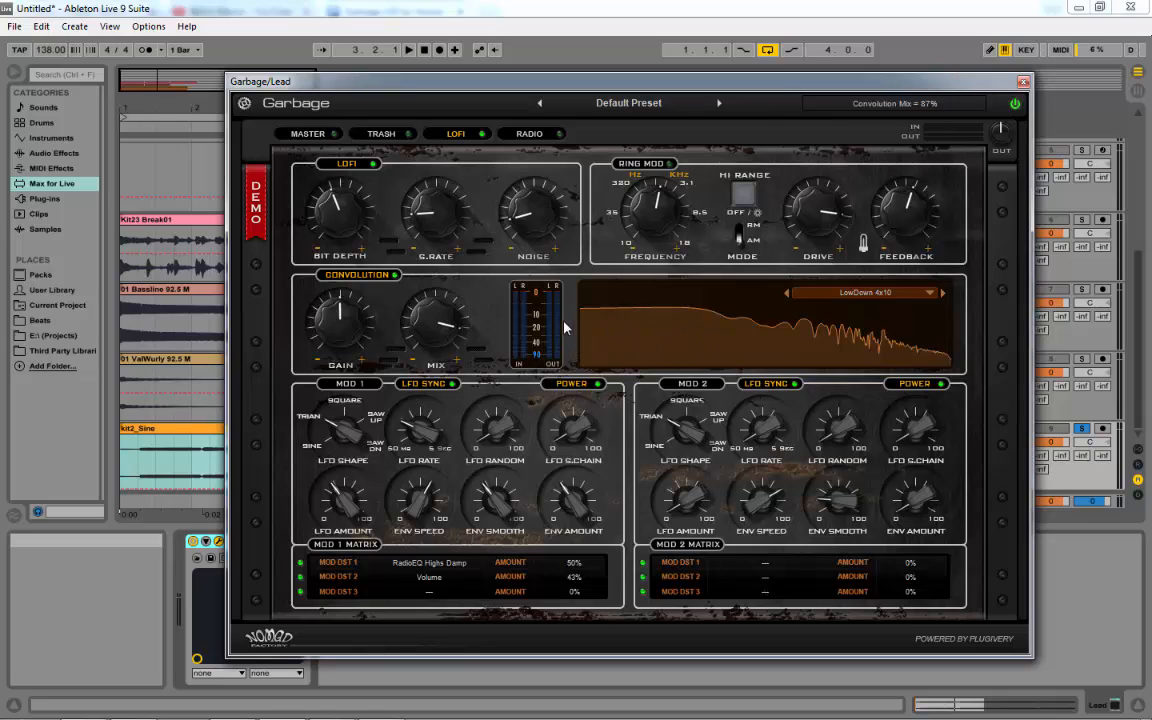
pyautogui.click(530, 134)
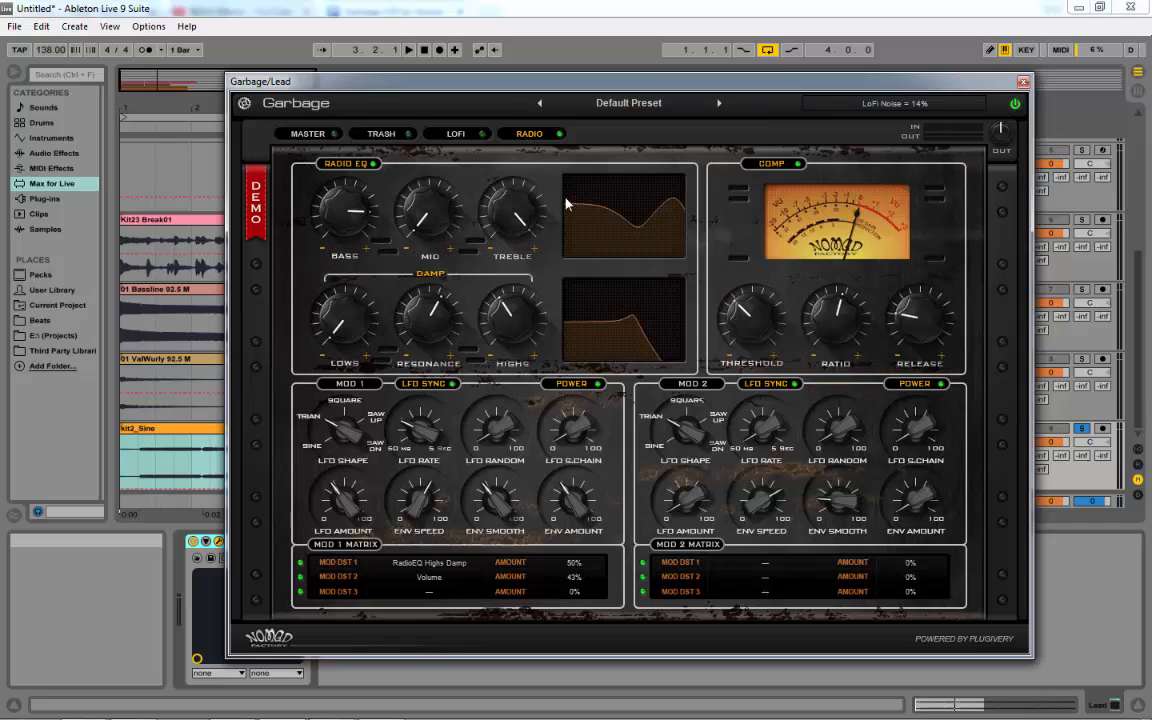
pyautogui.click(460, 135)
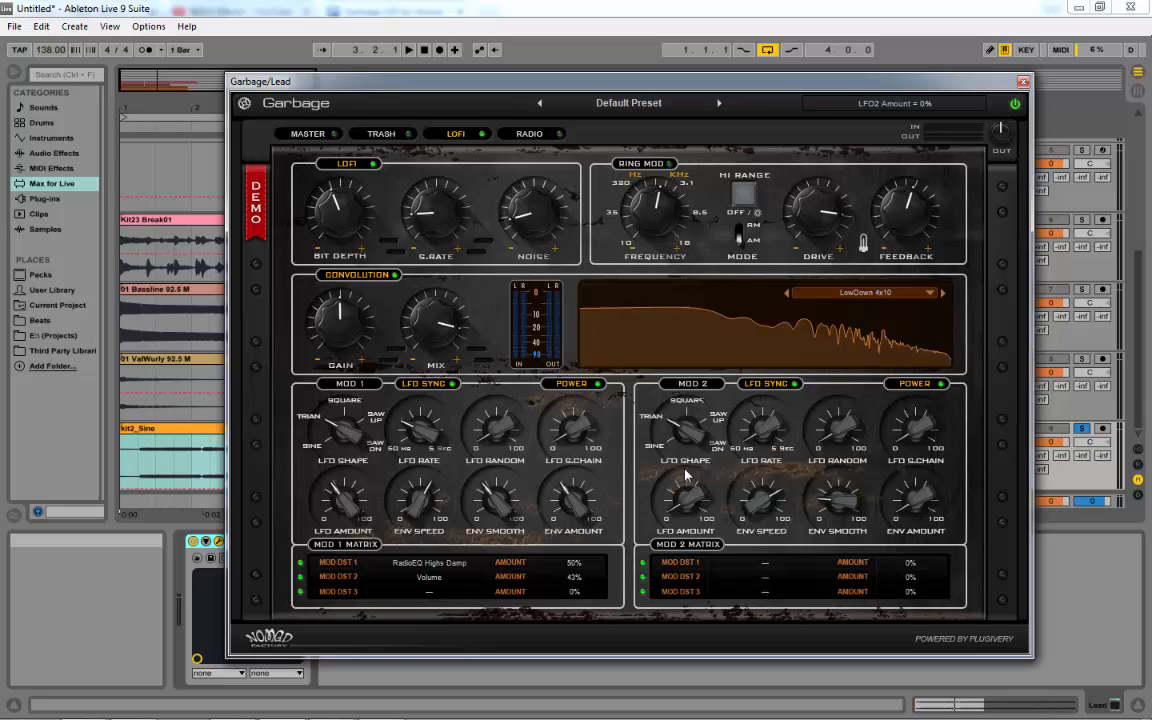
pyautogui.click(309, 134)
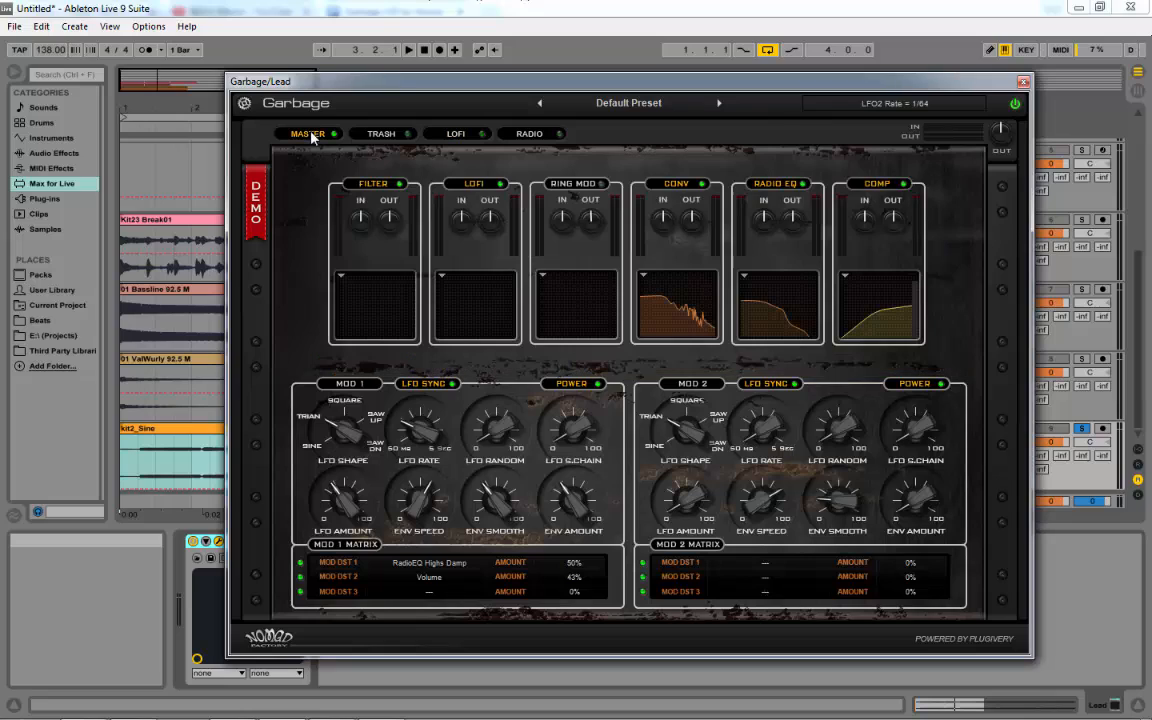